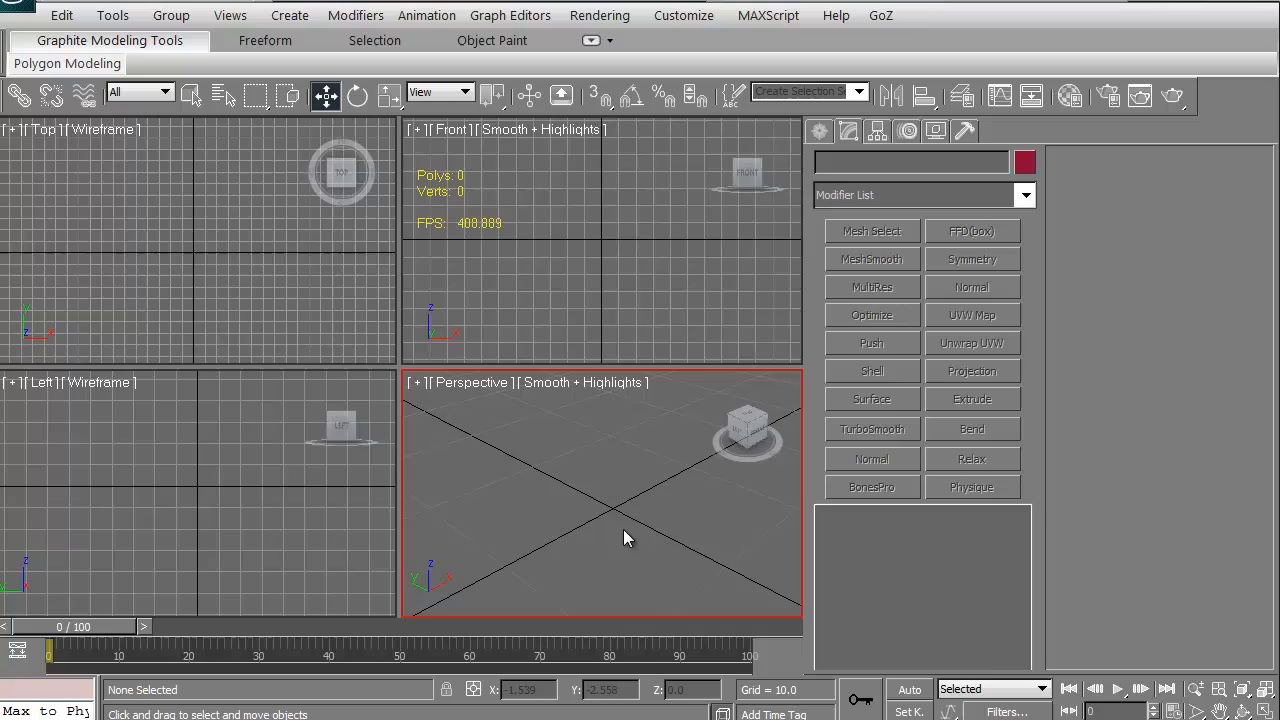
Activate the Top and Perspective views in turn and orbit the Perspective view around the scene.
middle_click_drag(547, 493, 586, 497)
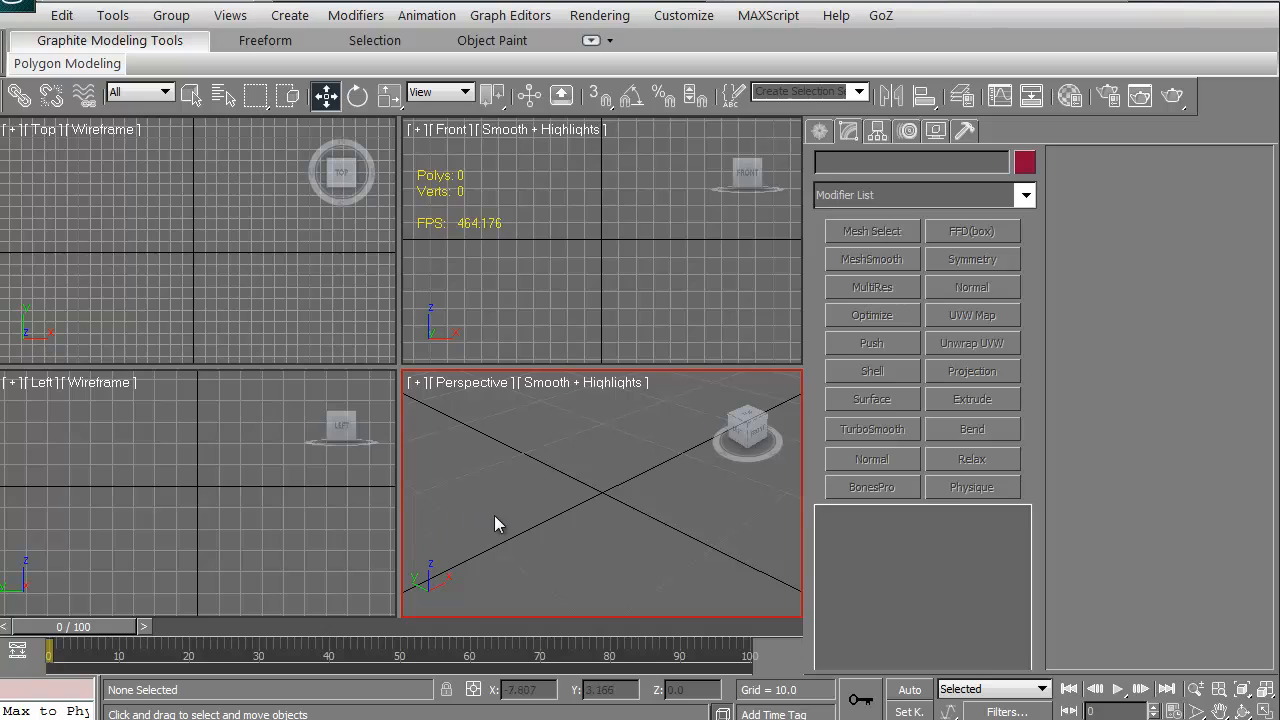
left_click(550, 270)
left_click(230, 274)
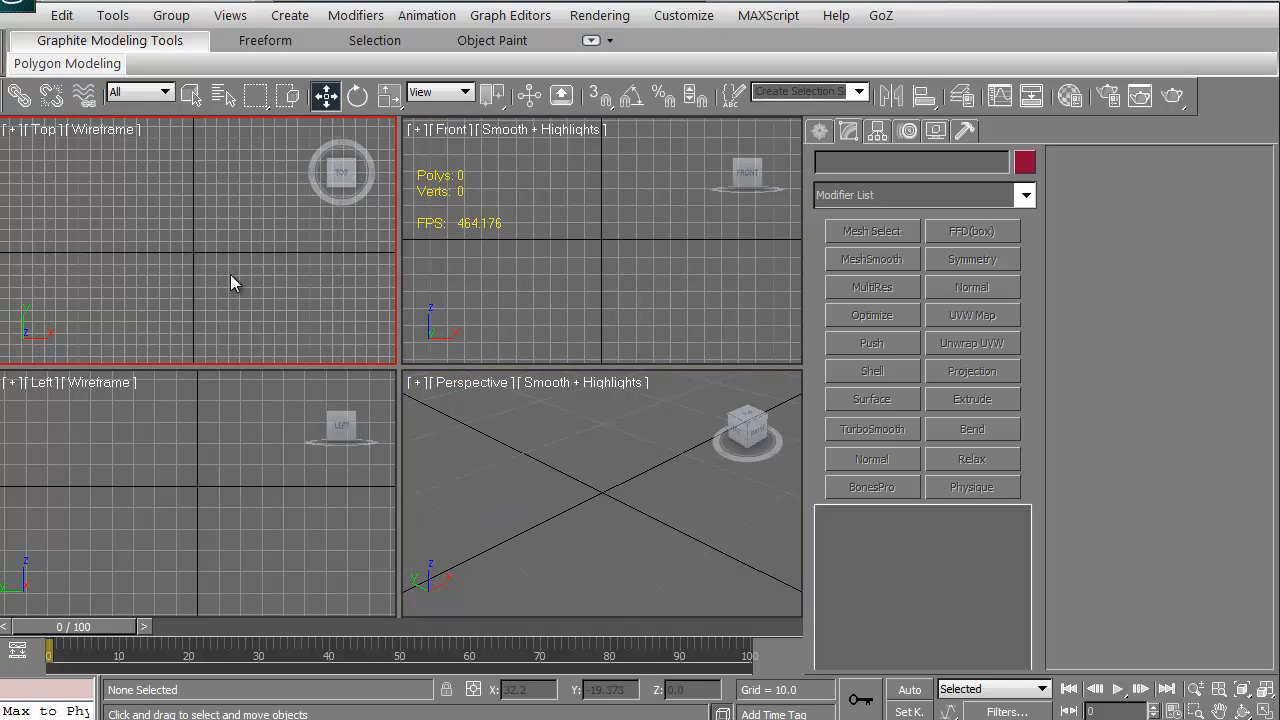
left_click(199, 446)
left_click(501, 511)
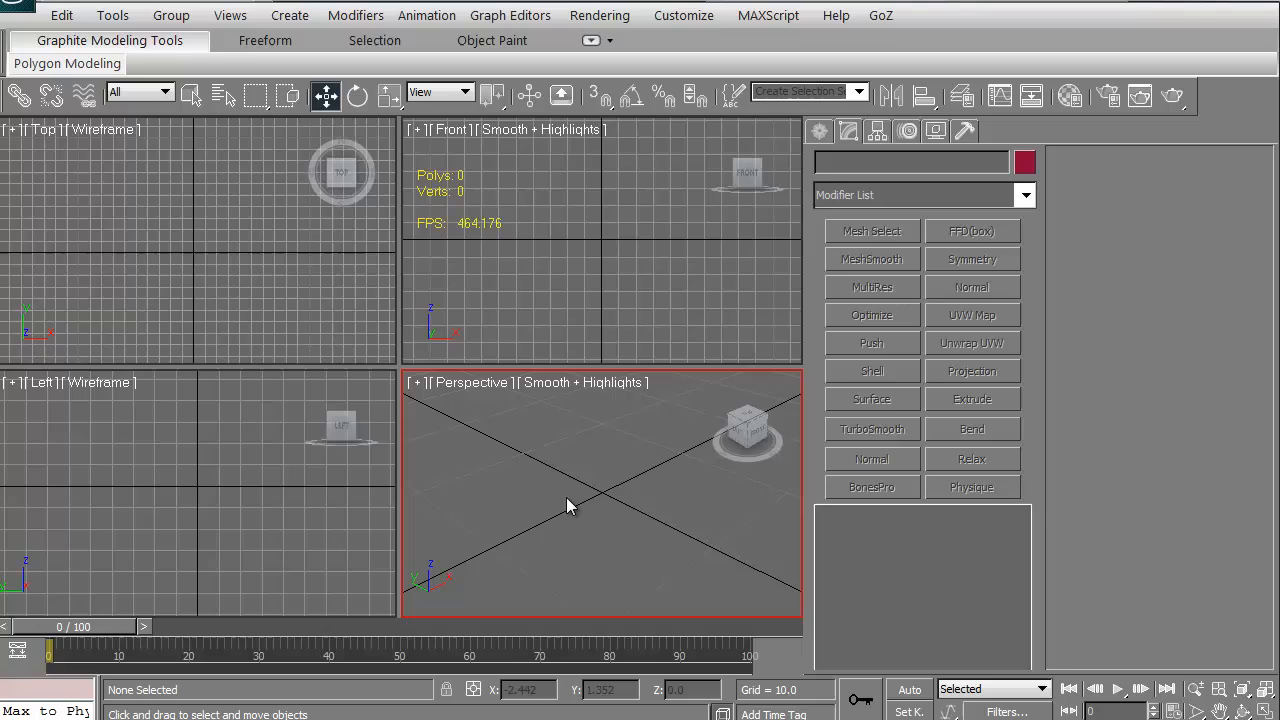
mouse_move(746, 430)
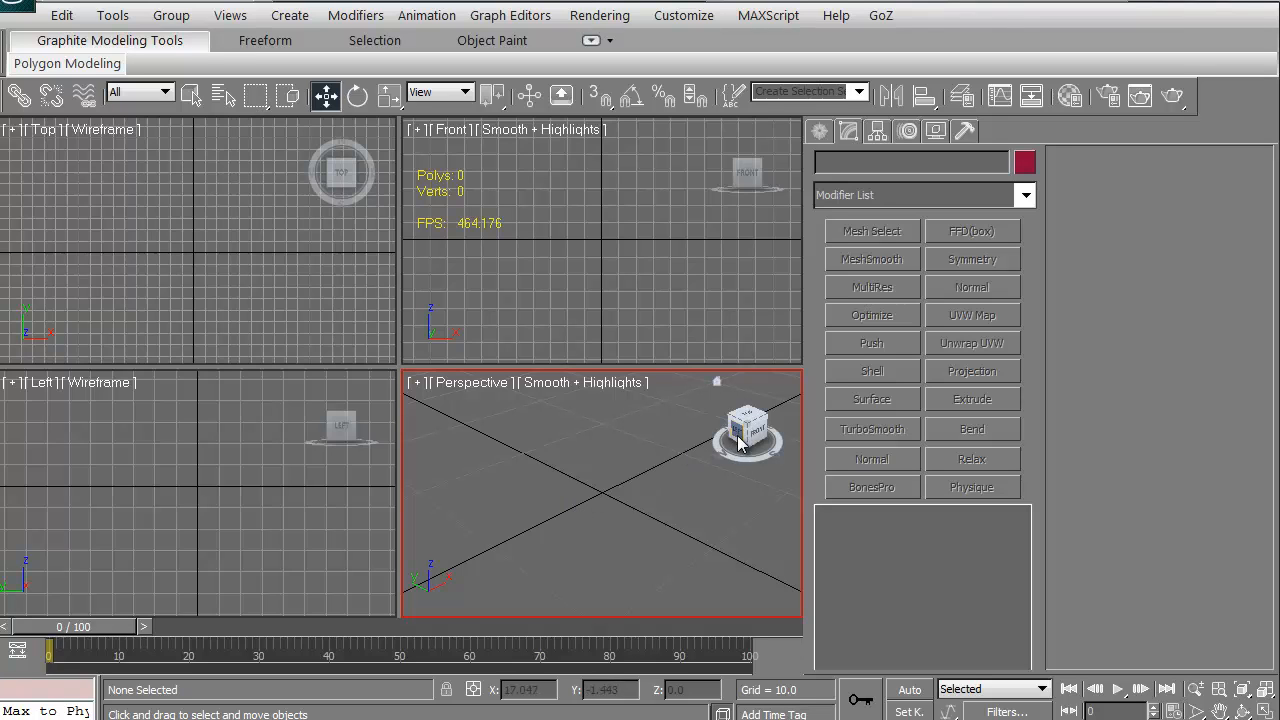
left_click_drag(740, 438, 752, 437)
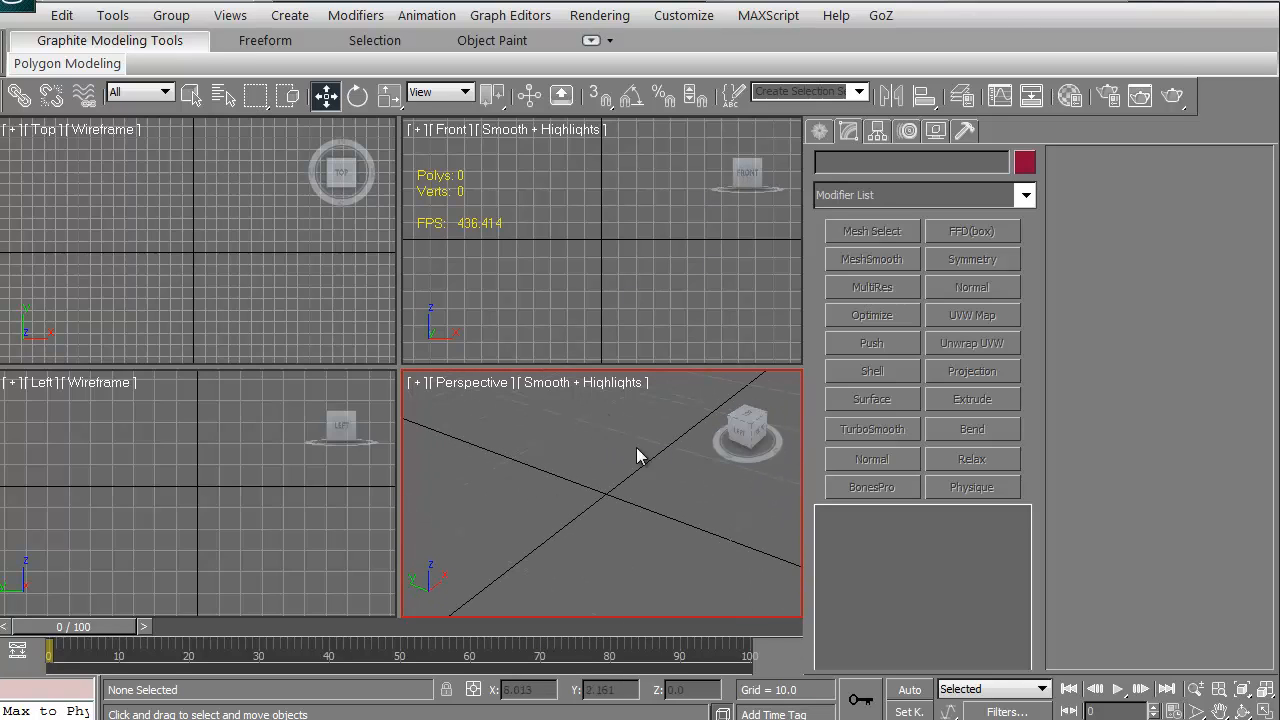
left_click_drag(744, 432, 740, 440)
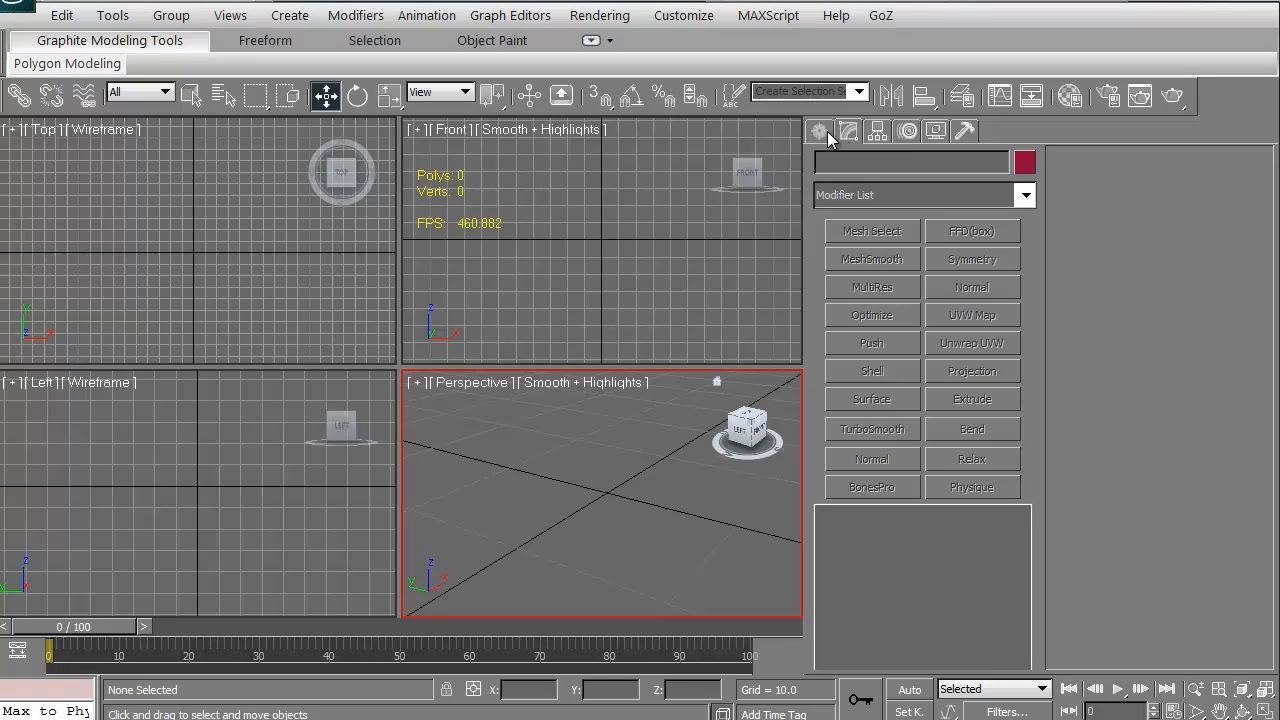
Cycle through the Command panel tabs Create to Utilities and end on Create with Standard Primitives ready.
left_click(822, 132)
left_click(850, 132)
left_click(878, 132)
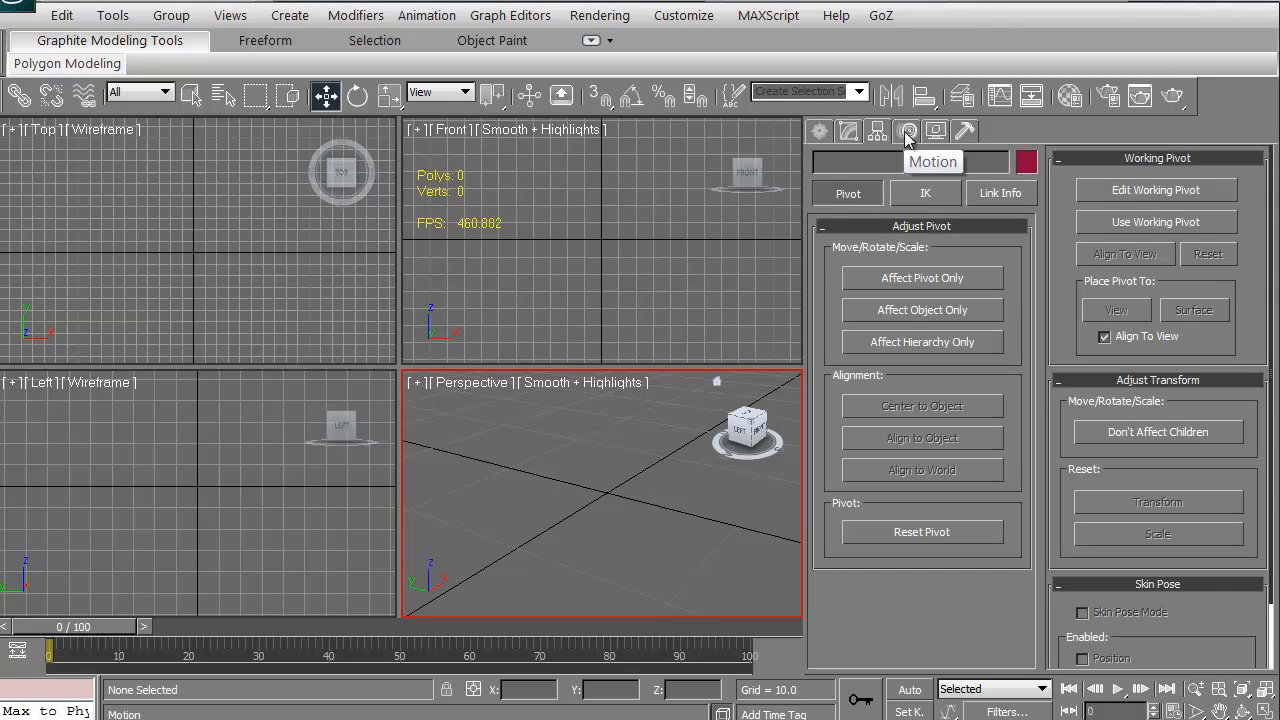
left_click(908, 132)
left_click(936, 132)
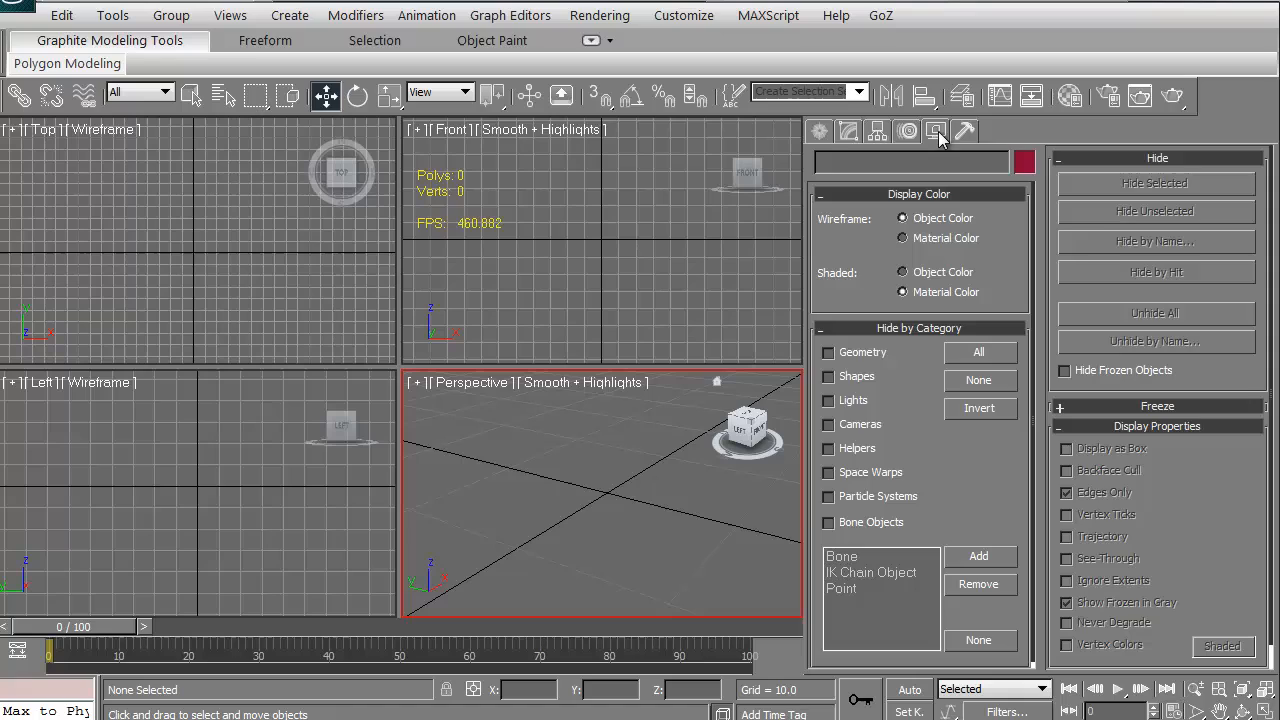
left_click(966, 132)
left_click(822, 133)
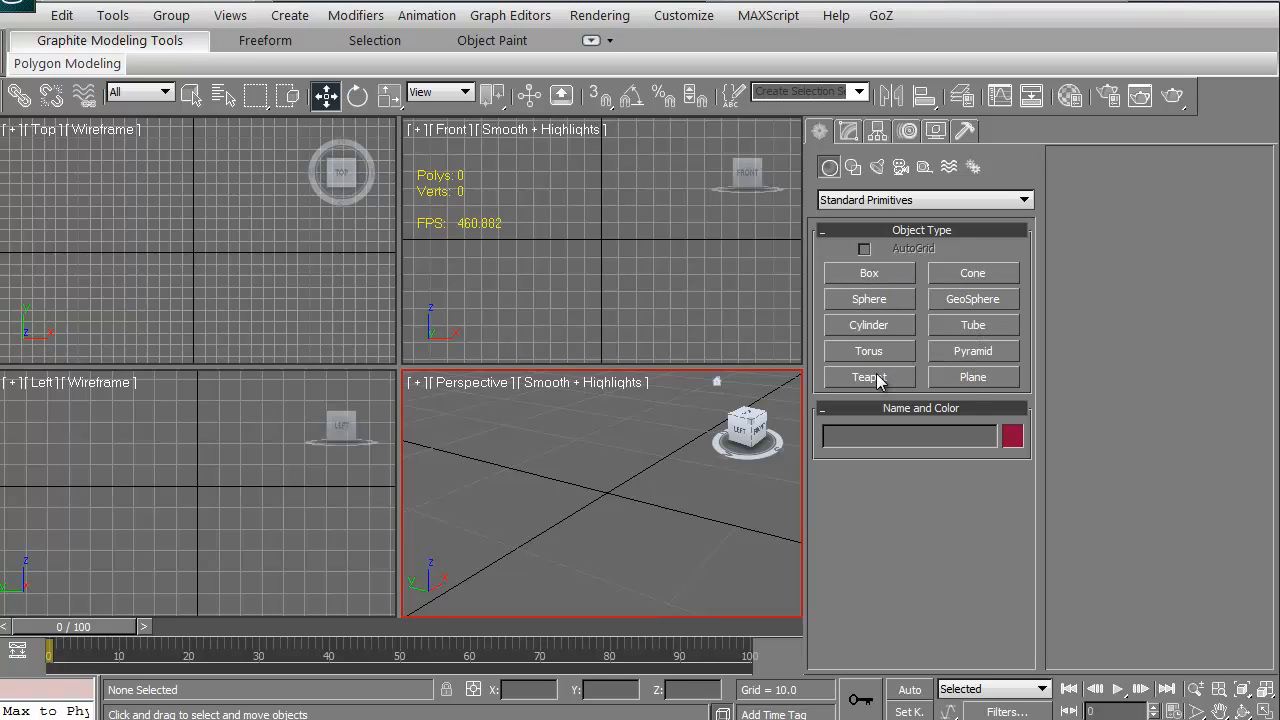
left_click(984, 202)
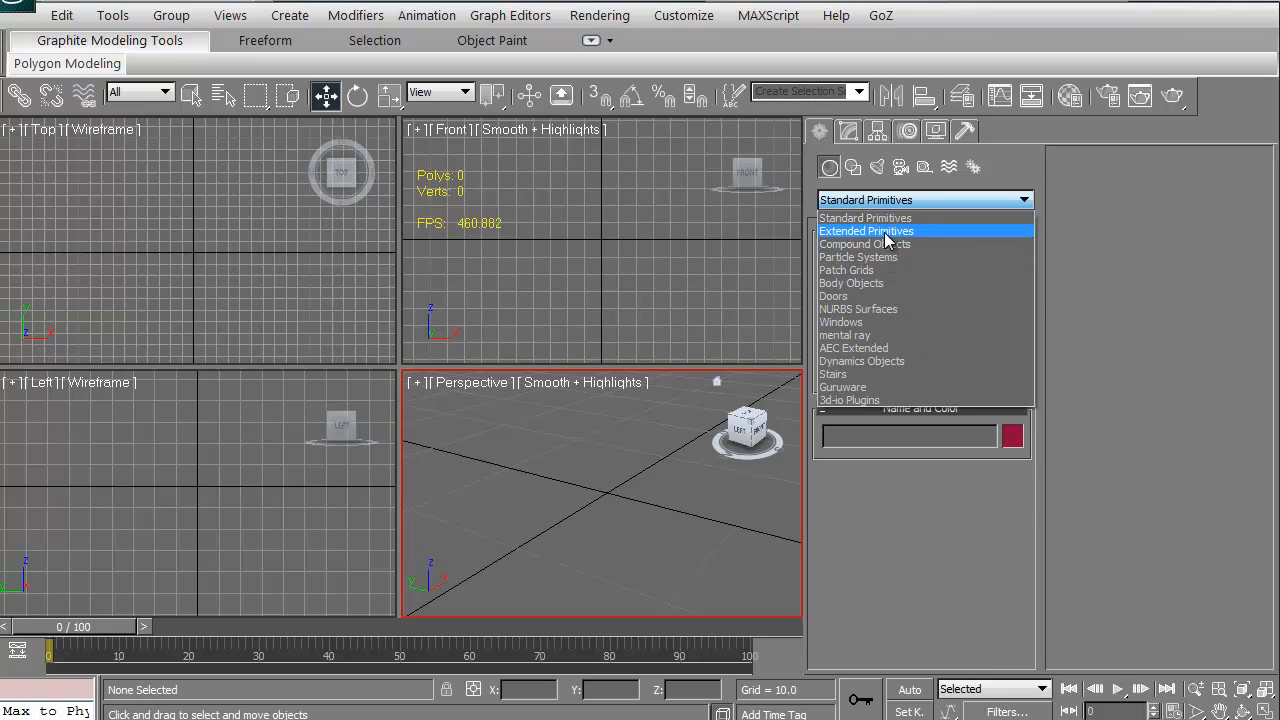
left_click(866, 231)
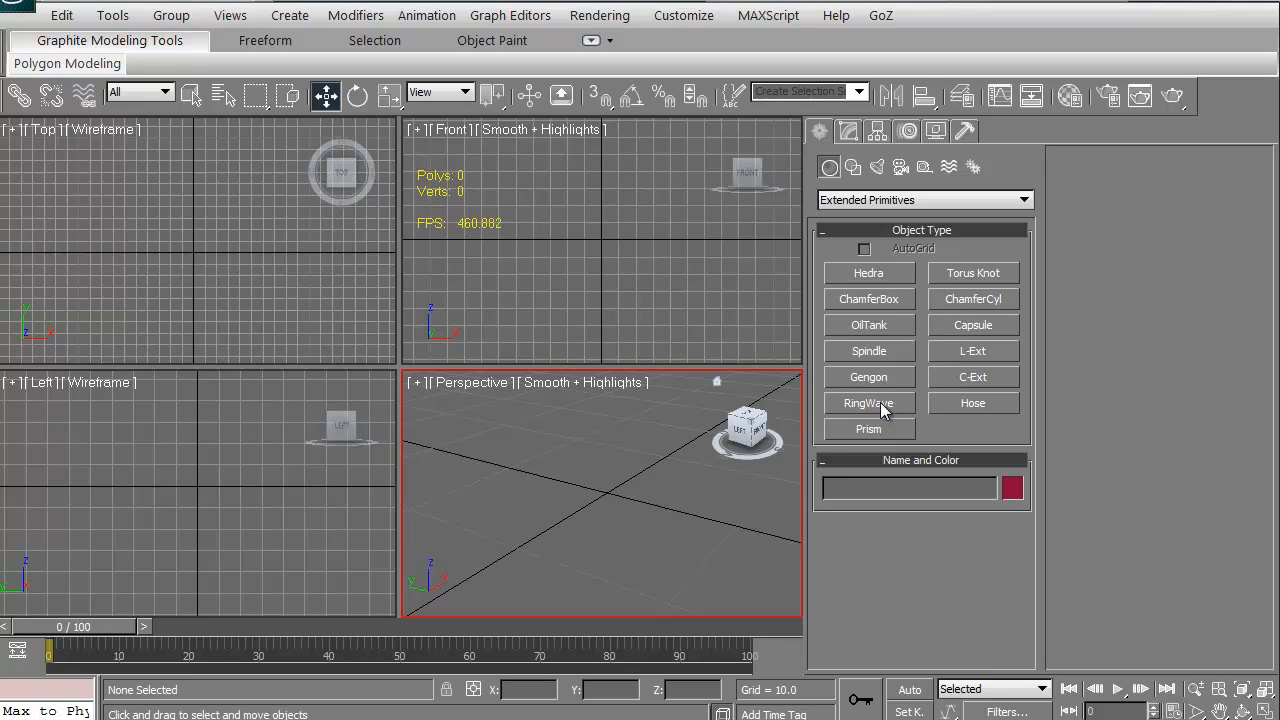
left_click(930, 200)
left_click(910, 253)
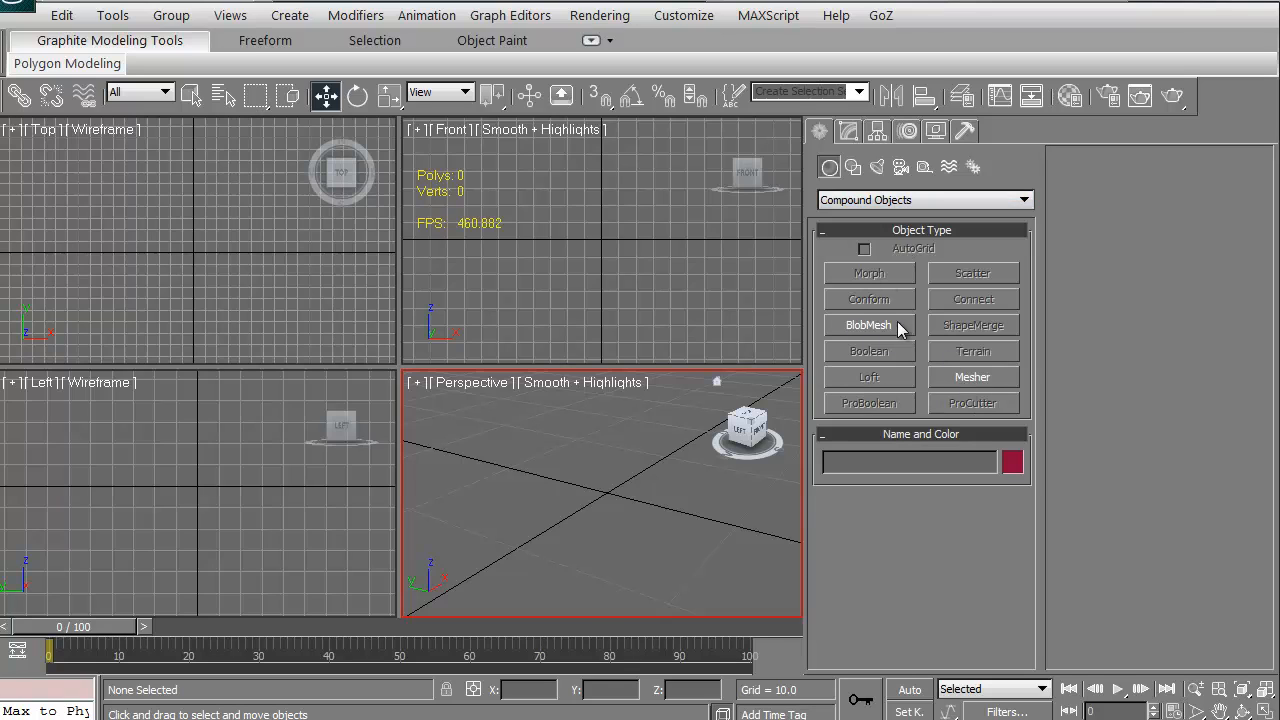
left_click(931, 197)
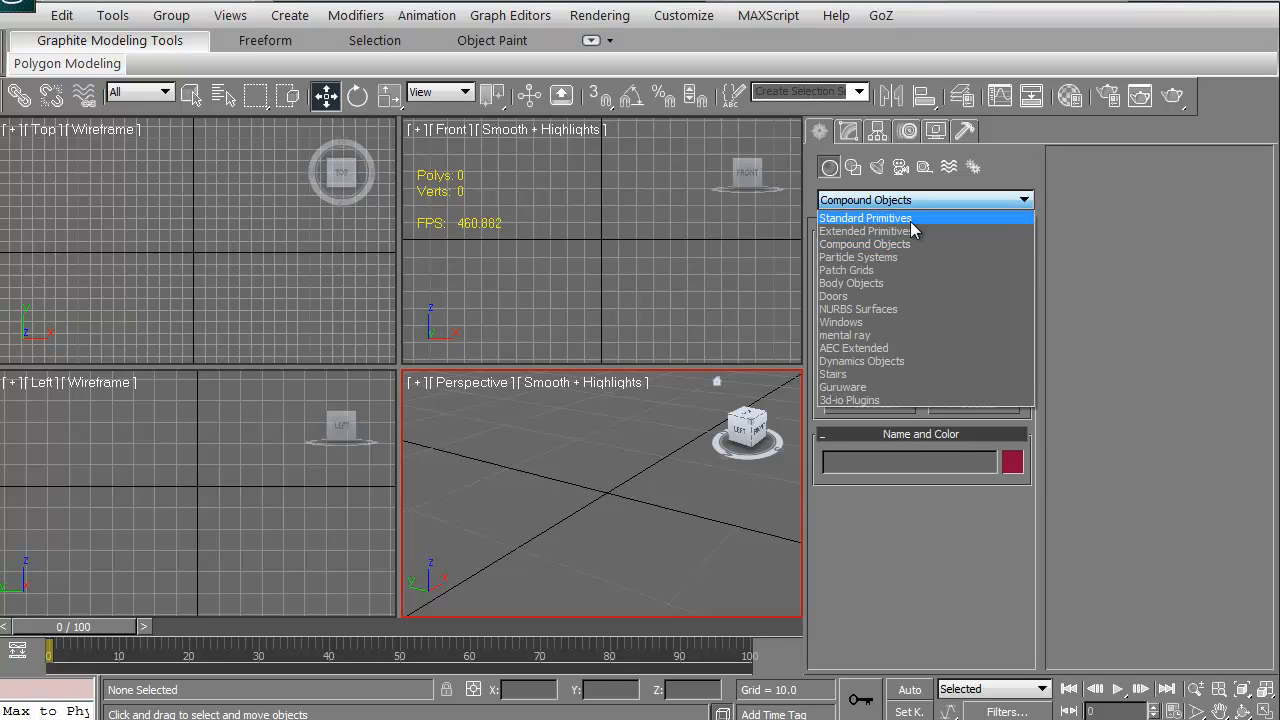
left_click(901, 258)
left_click(904, 200)
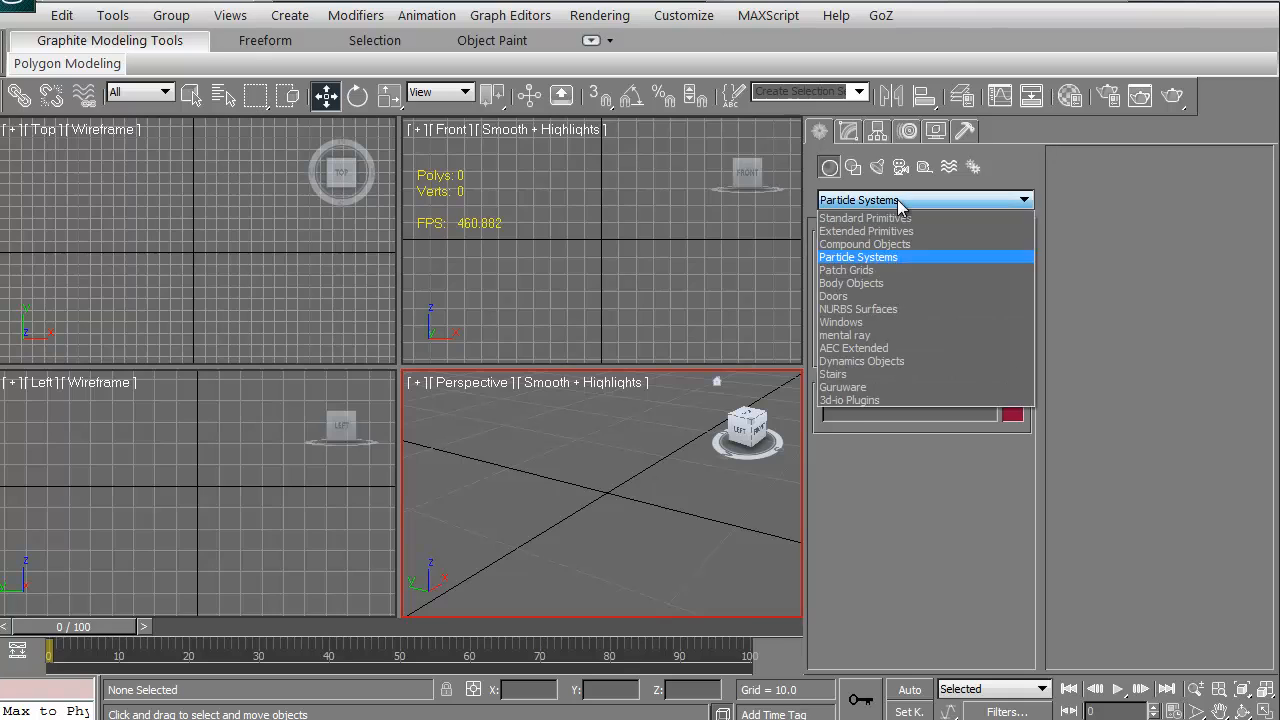
left_click(893, 272)
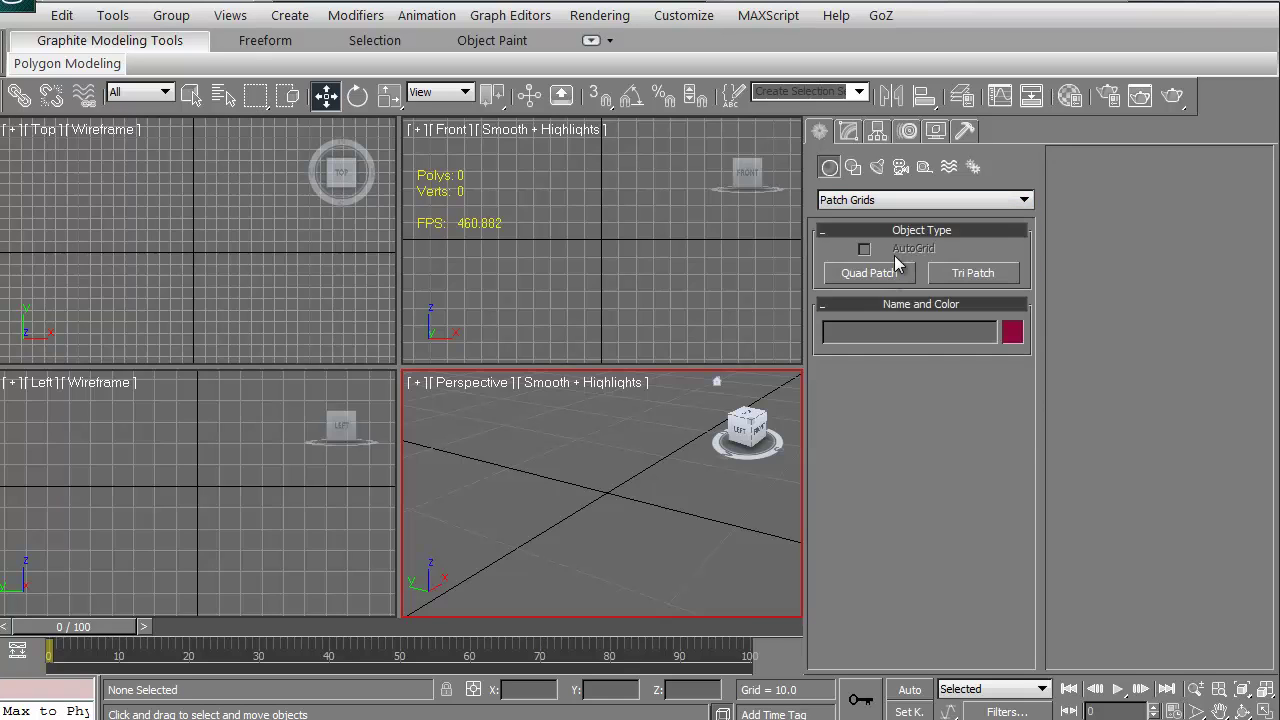
left_click(898, 202)
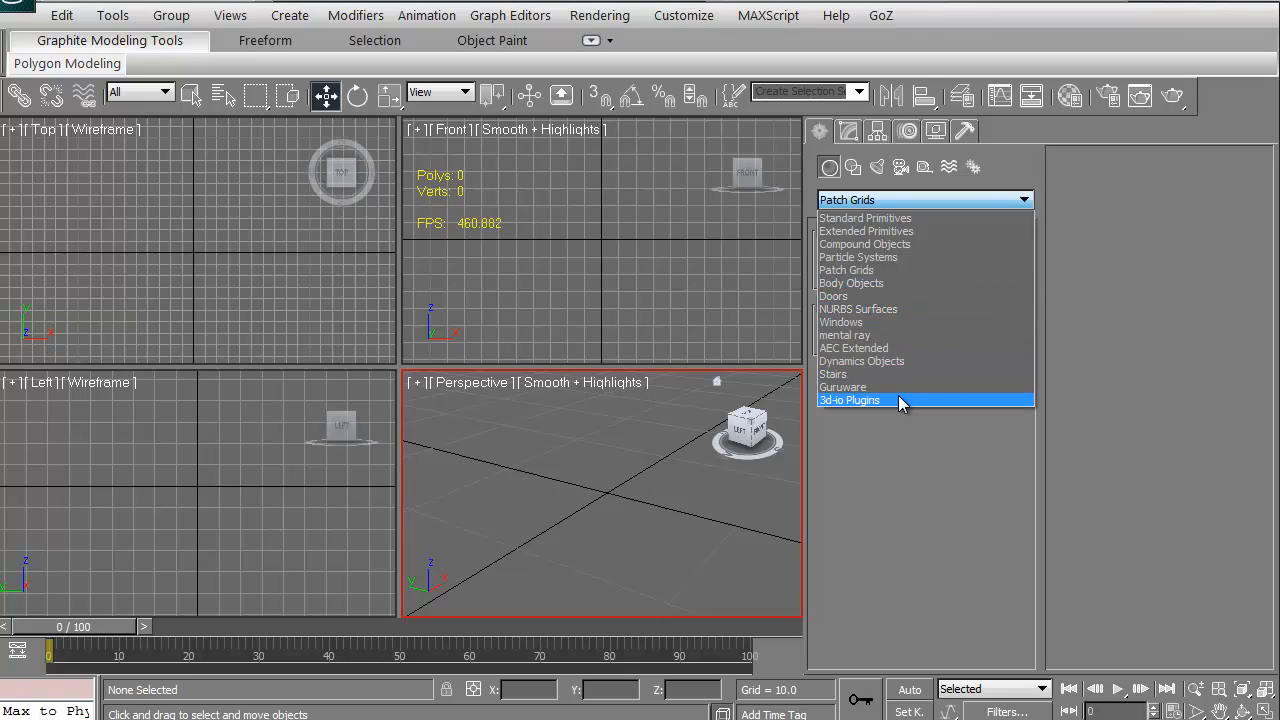
left_click(890, 220)
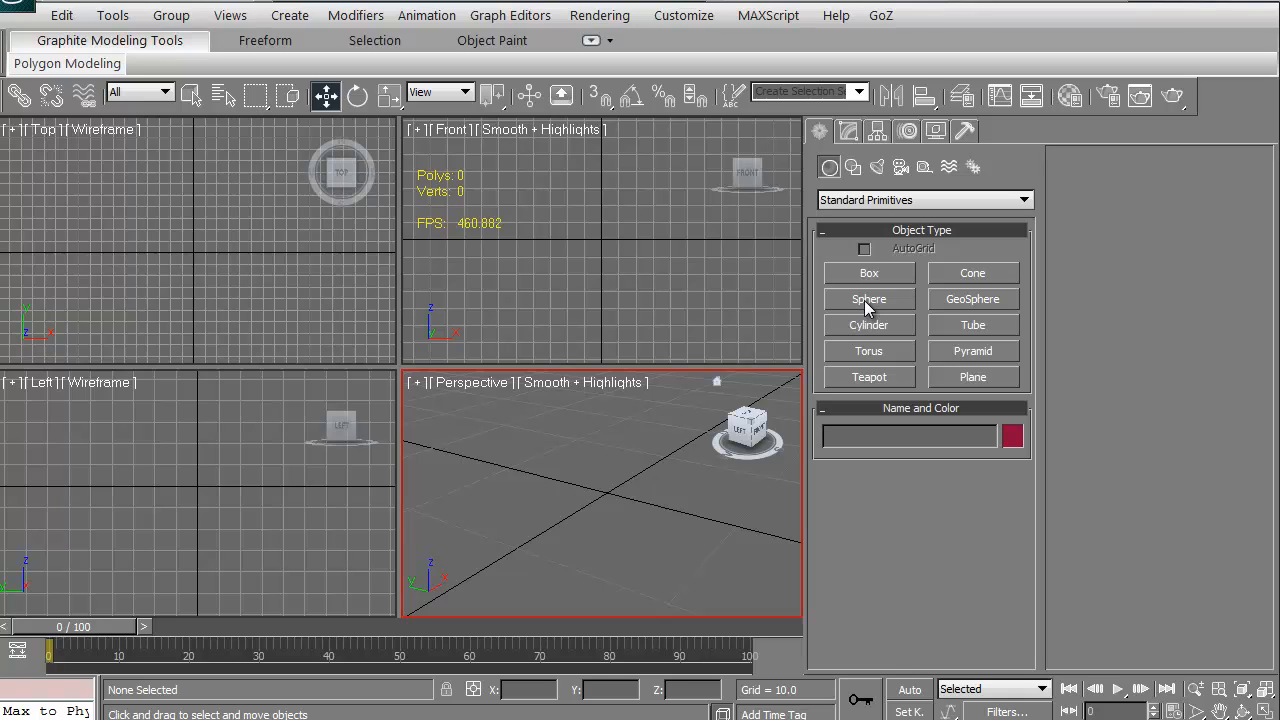
Create Sphere001 at the scene centre and show its edges over shaded faces with F4.
left_click(864, 300)
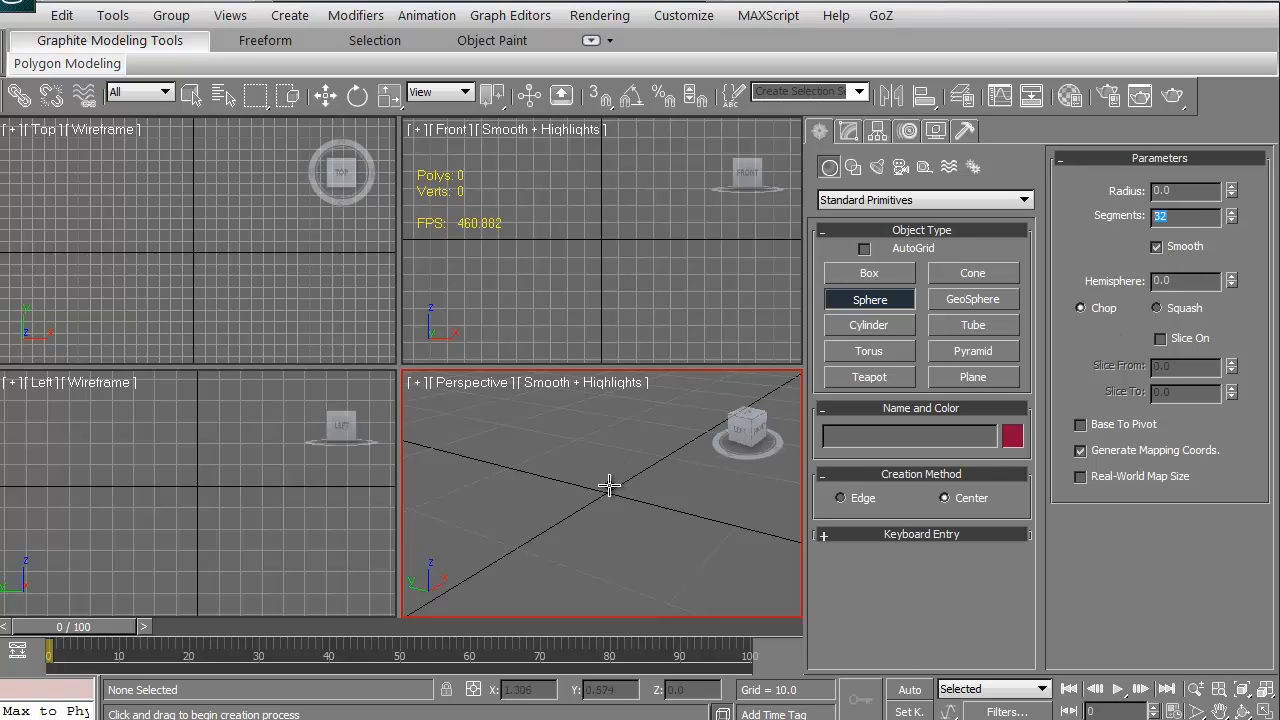
left_click_drag(609, 488, 658, 528)
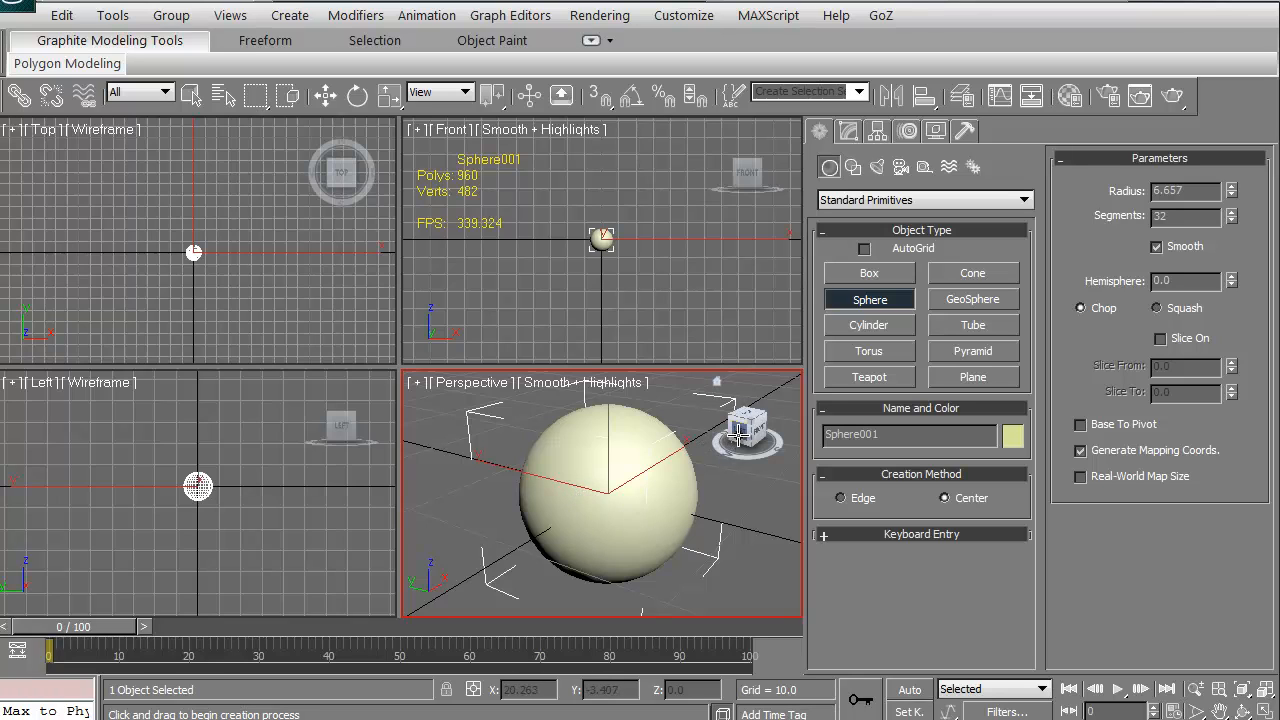
mouse_move(740, 435)
left_mouse_down()
mouse_move(793, 437)
mouse_move(695, 410)
left_mouse_up()
key("F4")
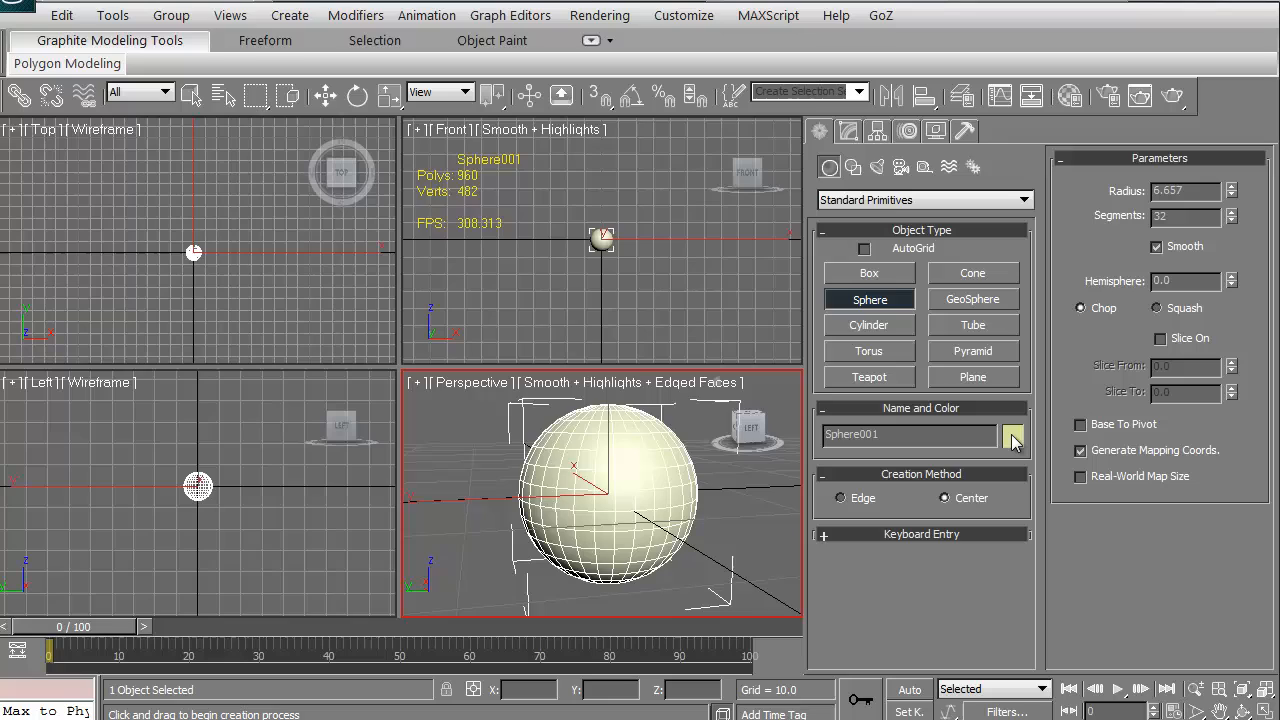
Colour Sphere001 dark blue through the Object Color dialog.
left_click(1013, 440)
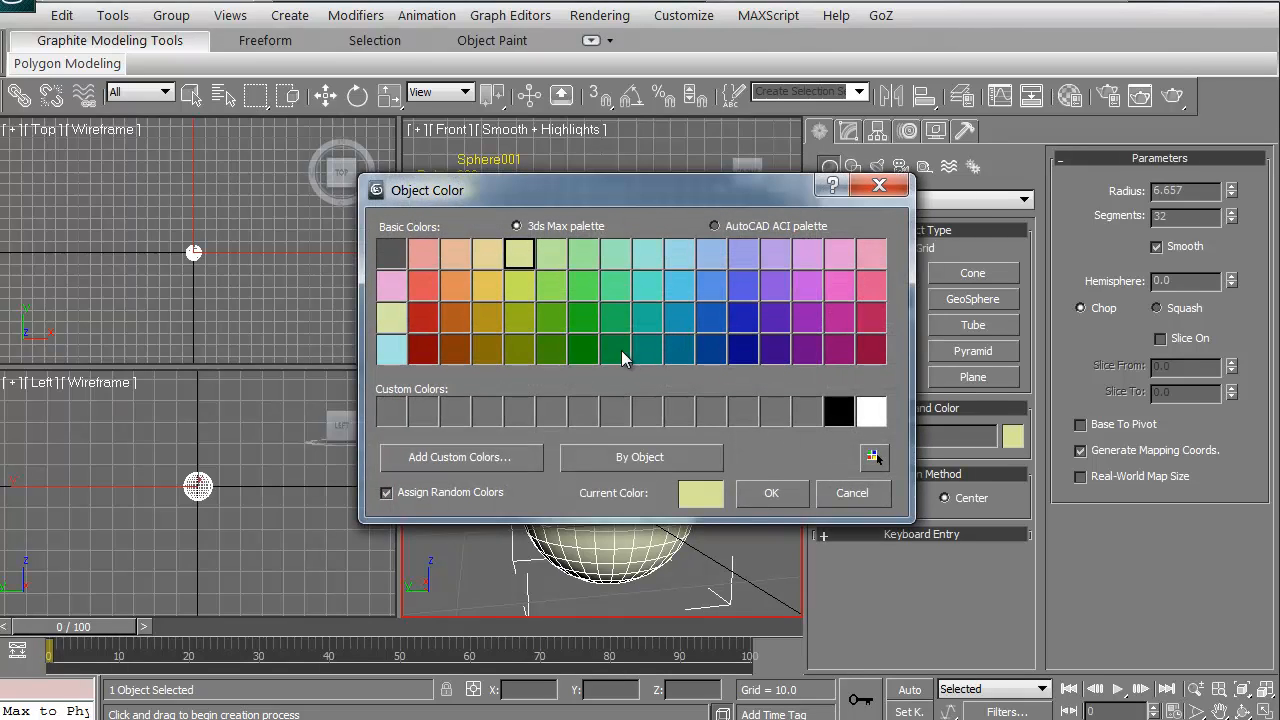
left_click(710, 350)
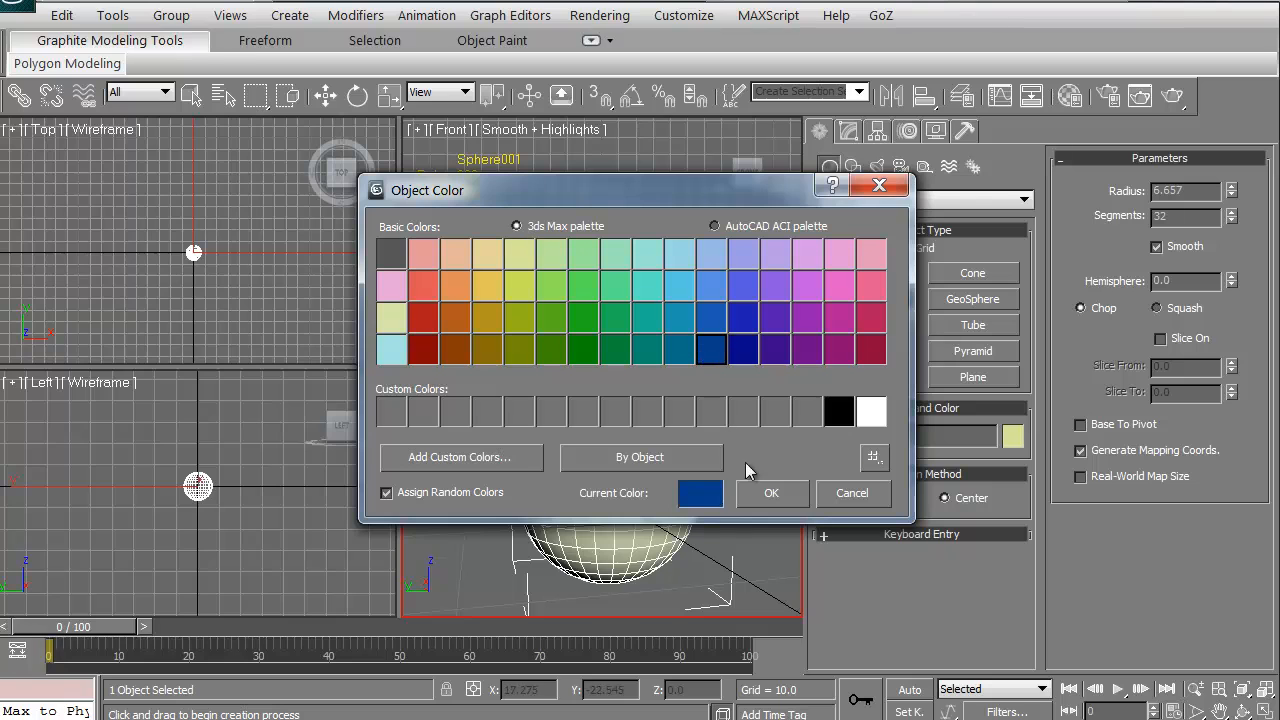
left_click(771, 492)
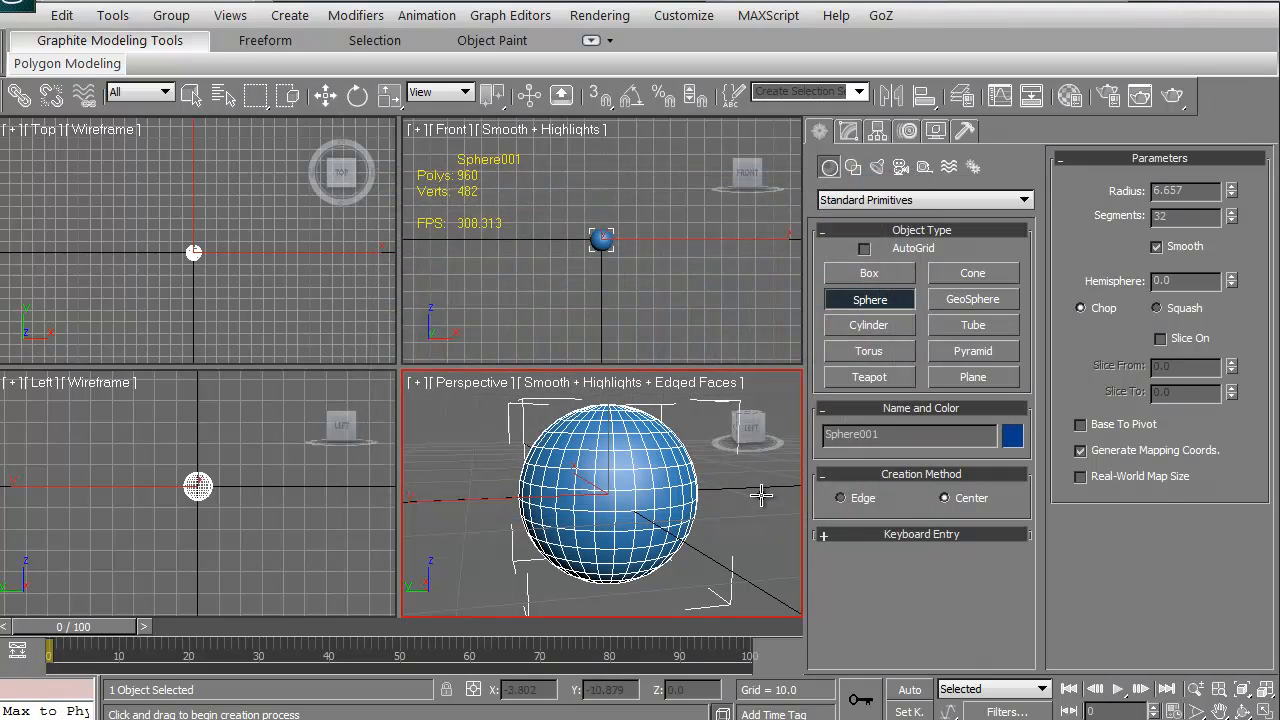
Define a custom purple in the Color Selector, add it, and apply it to Sphere001.
left_click(1013, 437)
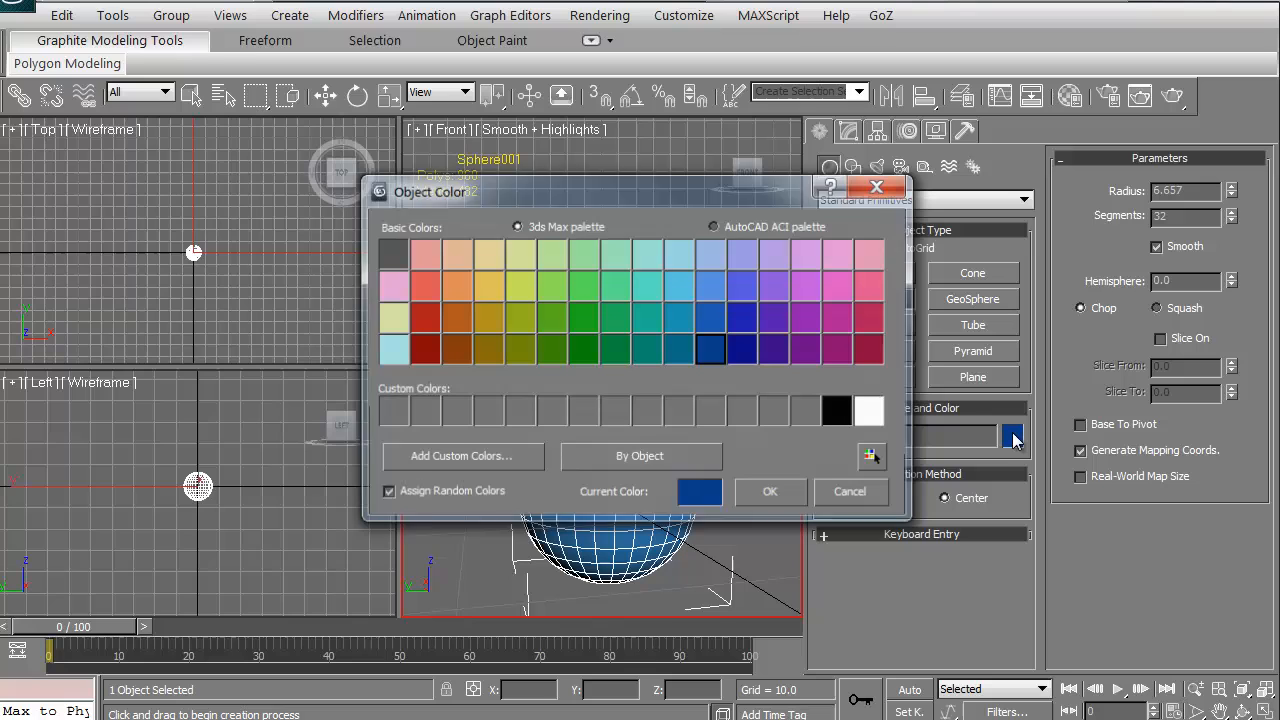
left_click(460, 457)
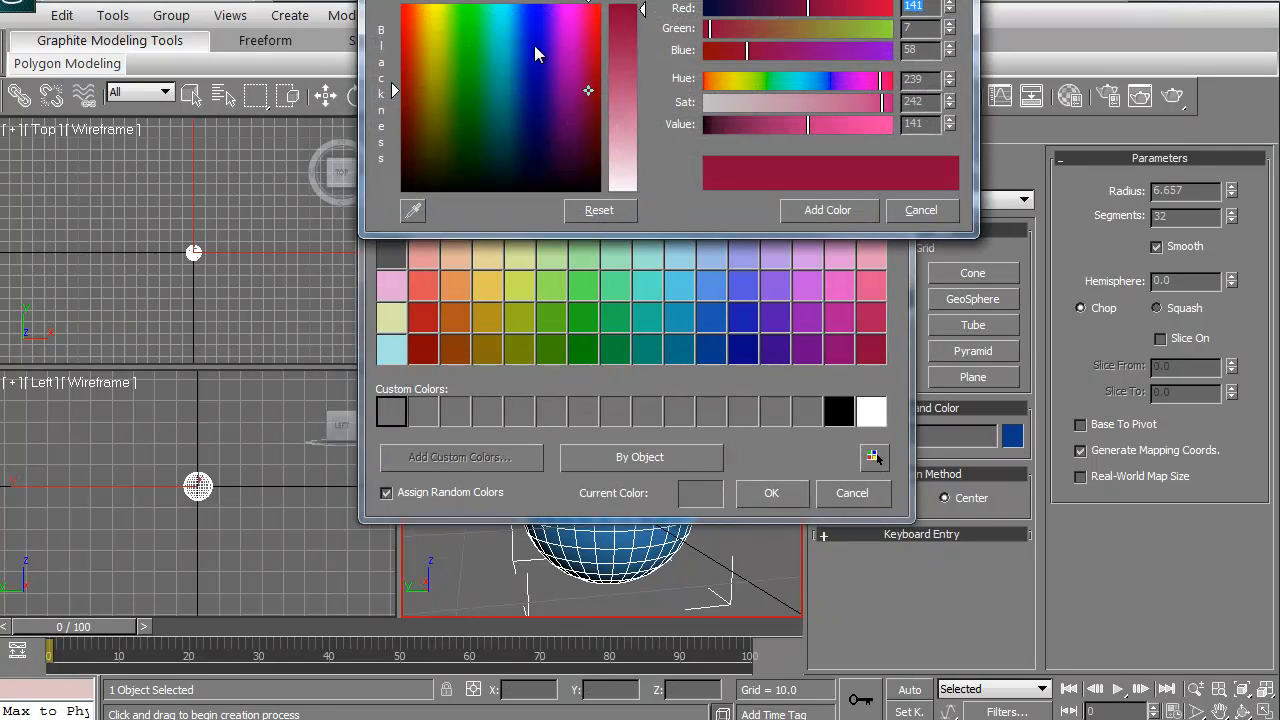
left_click_drag(576, 61, 550, 118)
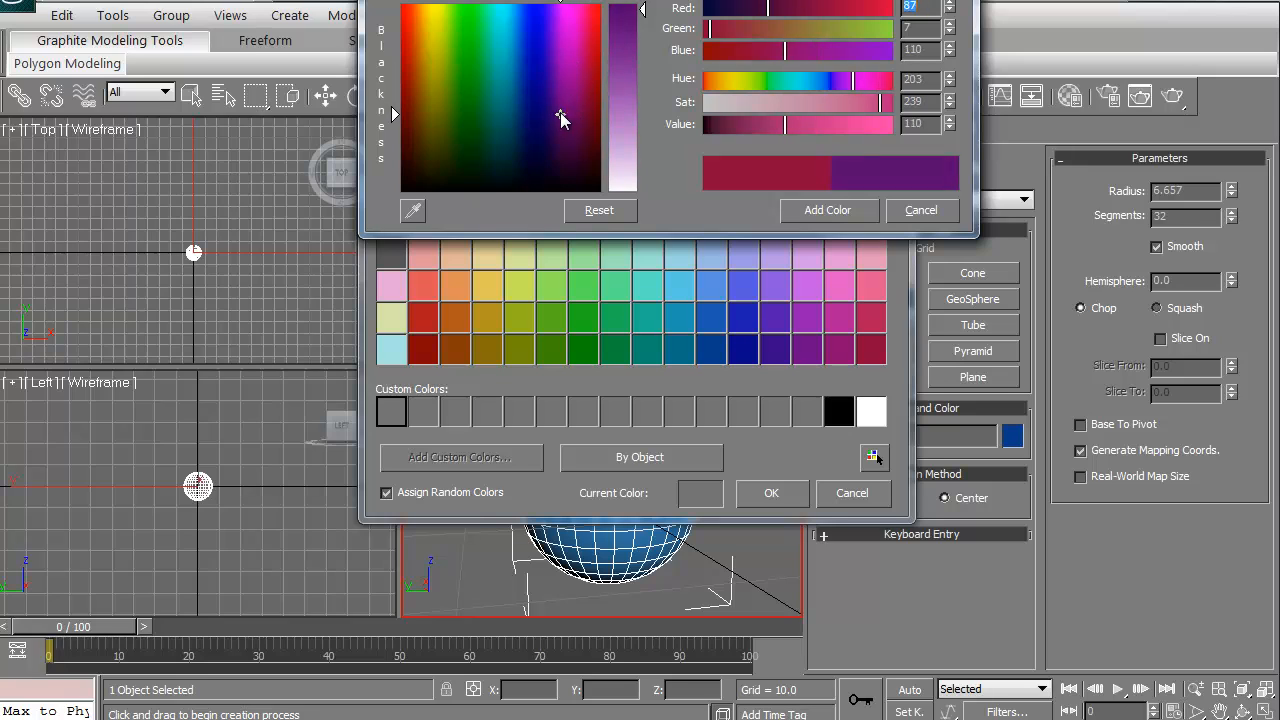
left_click_drag(642, 10, 642, 53)
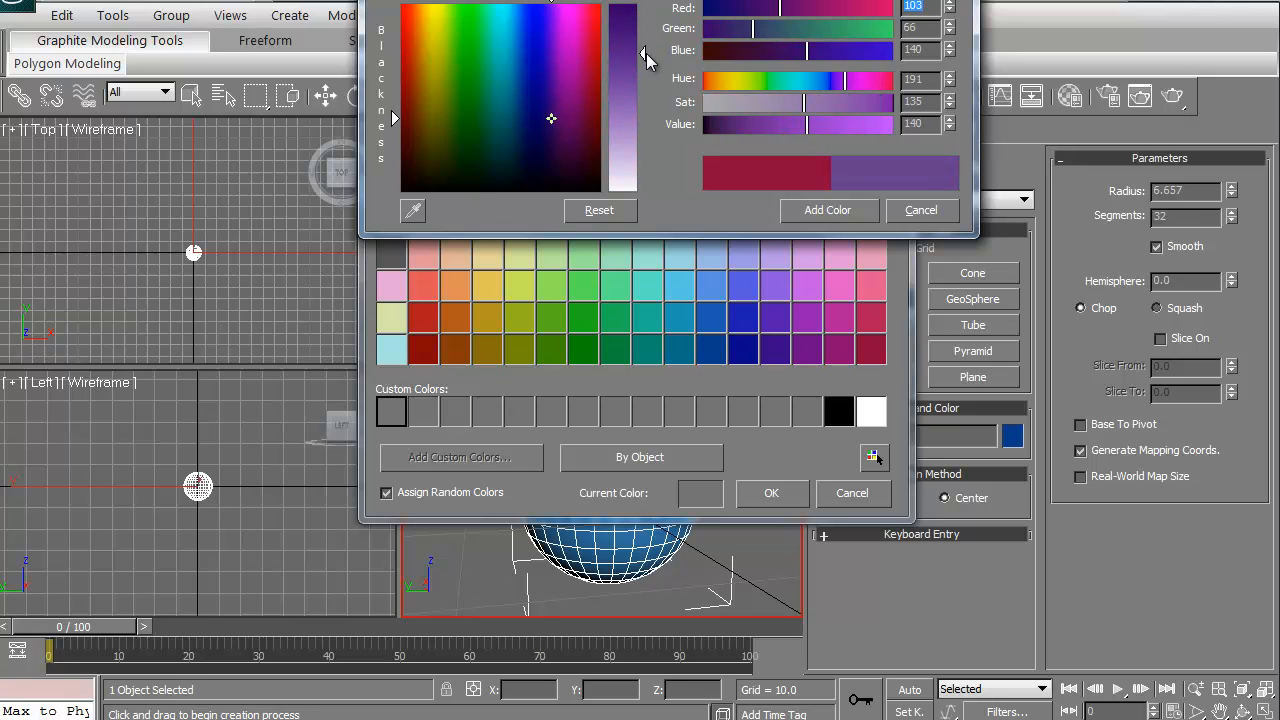
left_click(828, 210)
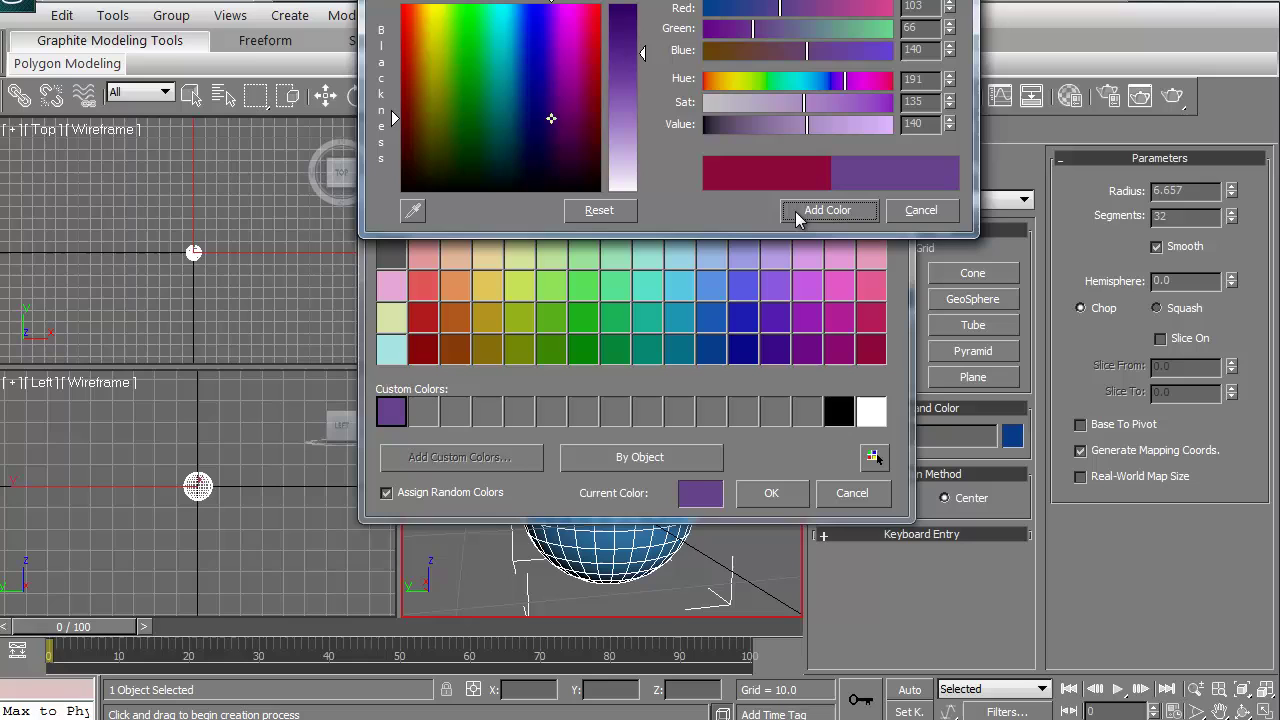
left_click(921, 210)
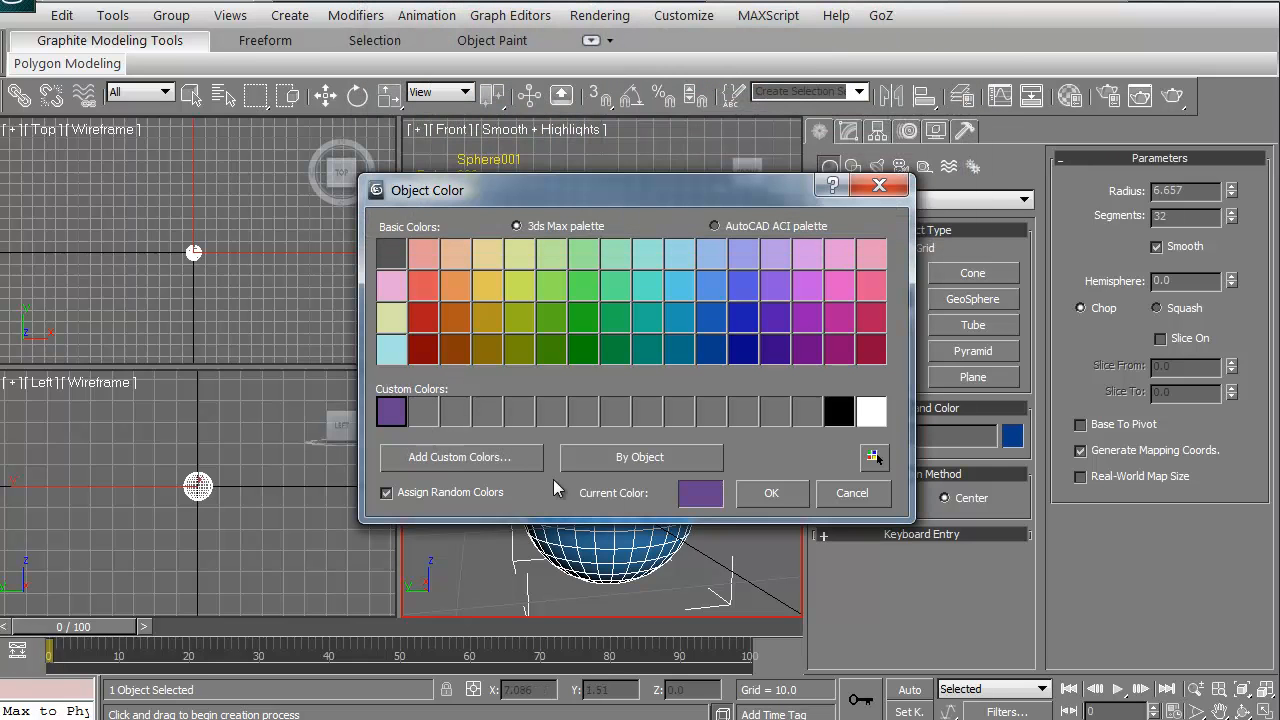
left_click(771, 492)
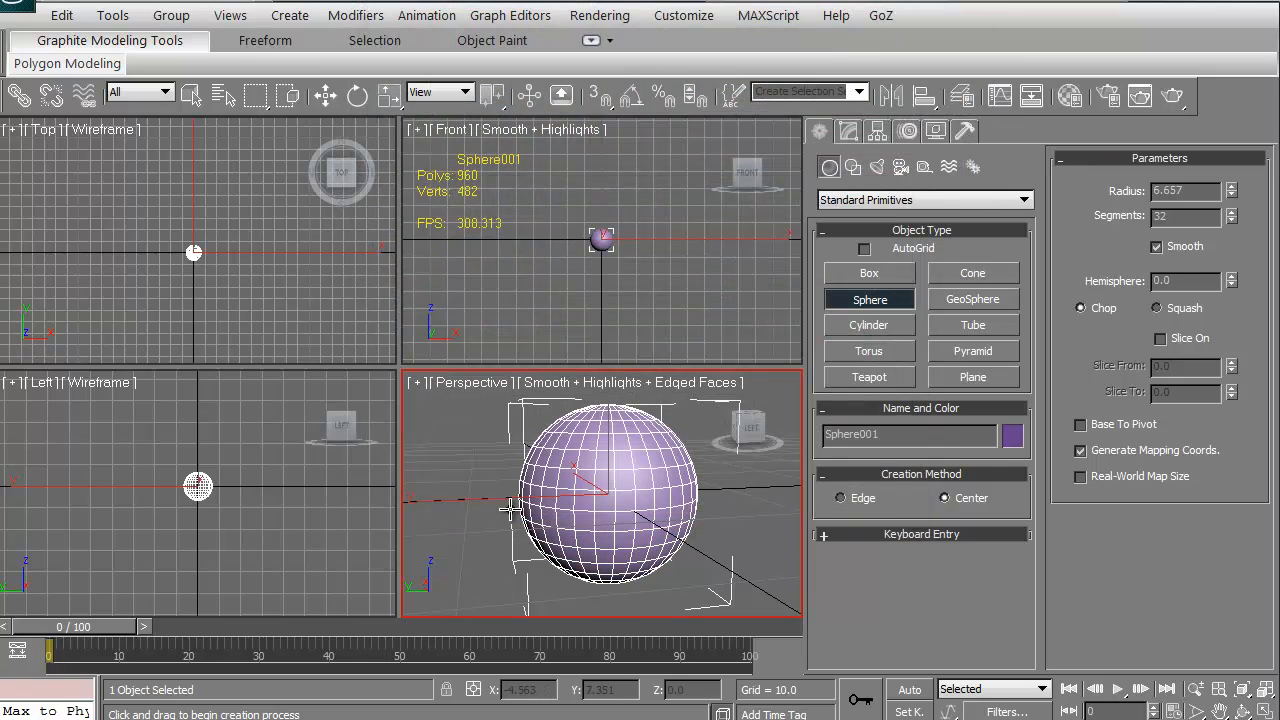
Set Sphere001 to 10 segments and a radius of about 6.058 in the Parameters rollout.
mouse_move(514, 522)
middle_mouse_down()
mouse_move(527, 513)
mouse_move(521, 478)
middle_mouse_up()
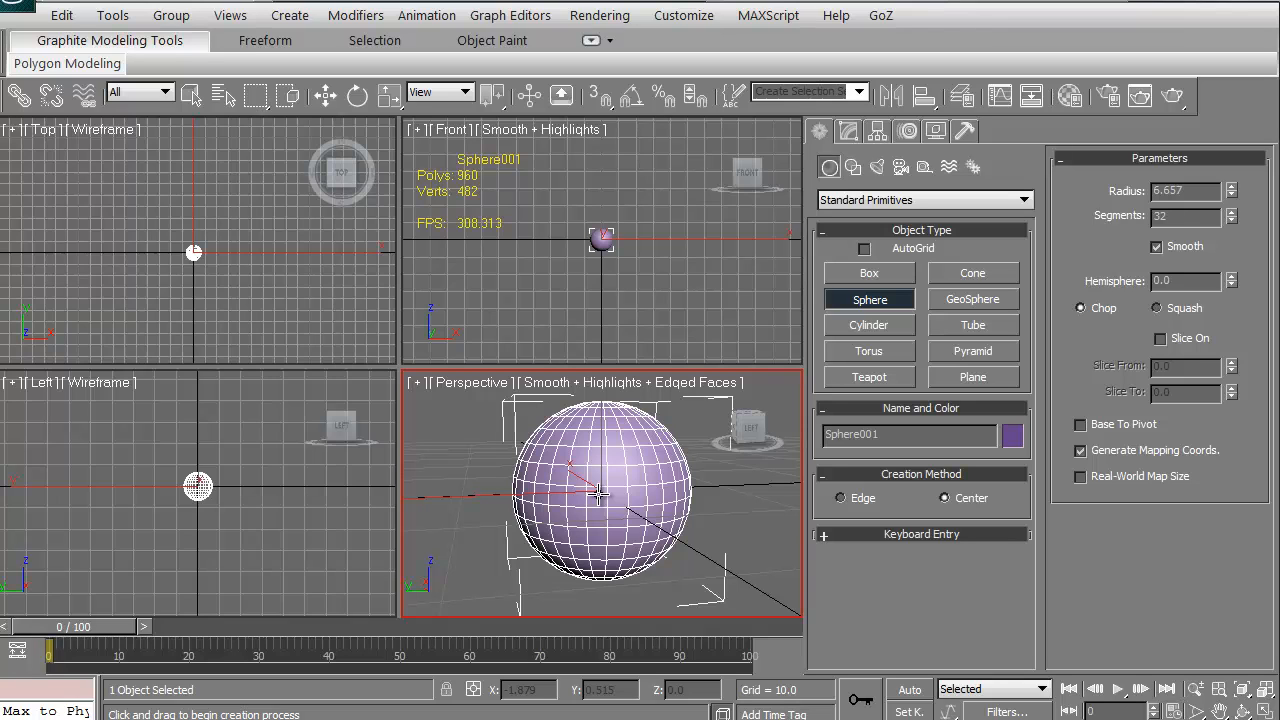
middle_click_drag(600, 482, 607, 480)
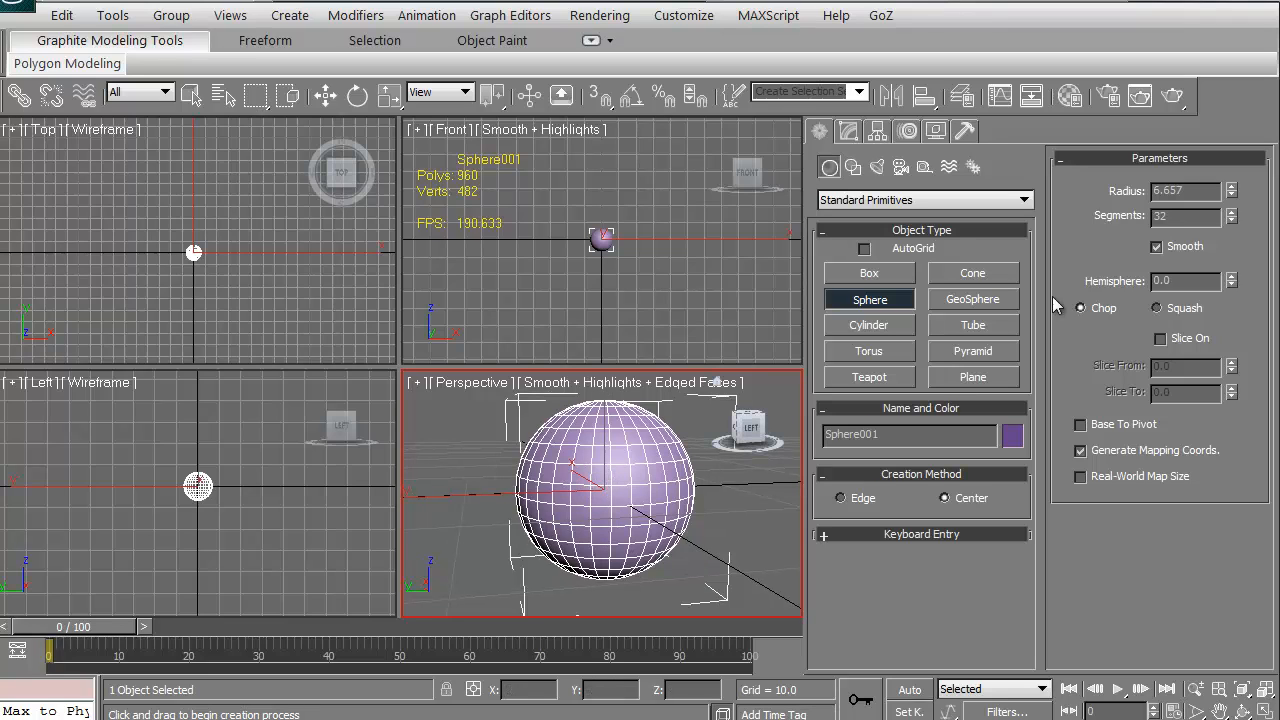
left_click(1185, 216)
left_click(1231, 222)
left_click(1231, 212)
left_click(1231, 212)
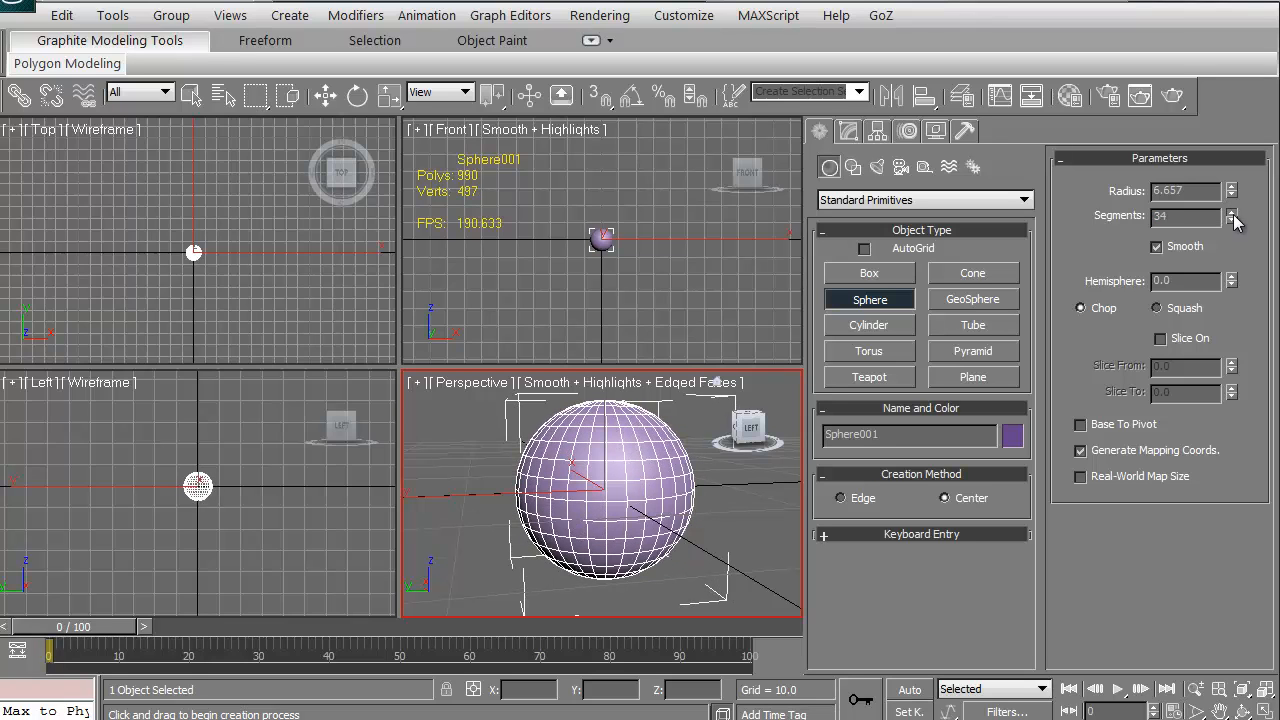
left_click_drag(1232, 216, 1232, 138)
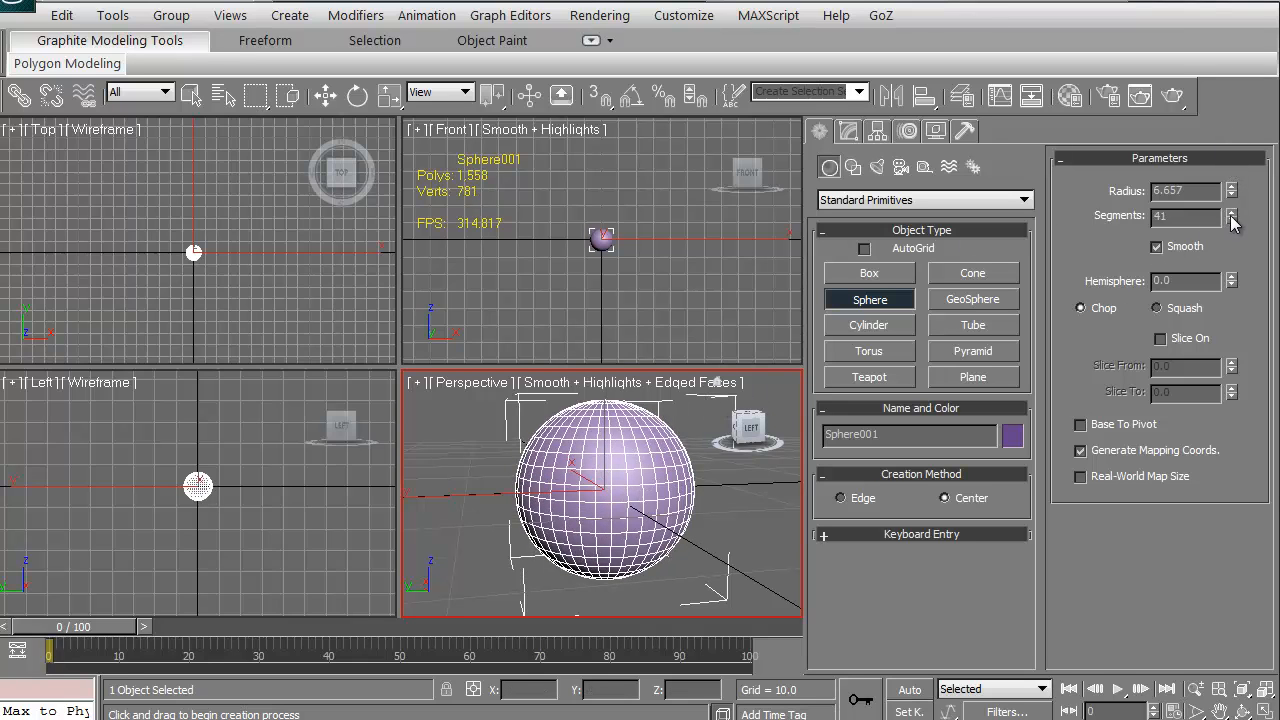
left_click_drag(1232, 218, 1232, 530)
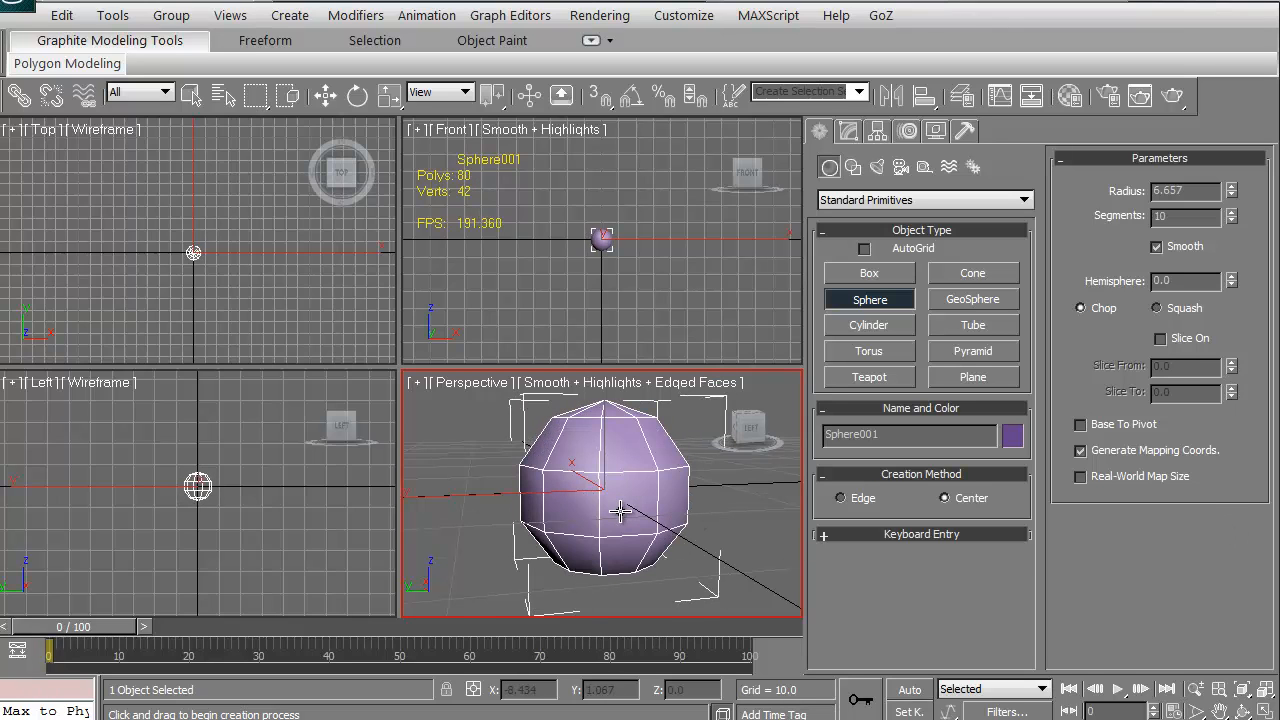
mouse_move(1232, 194)
left_mouse_down()
mouse_move(1231, 205)
mouse_move(1233, 192)
left_mouse_up()
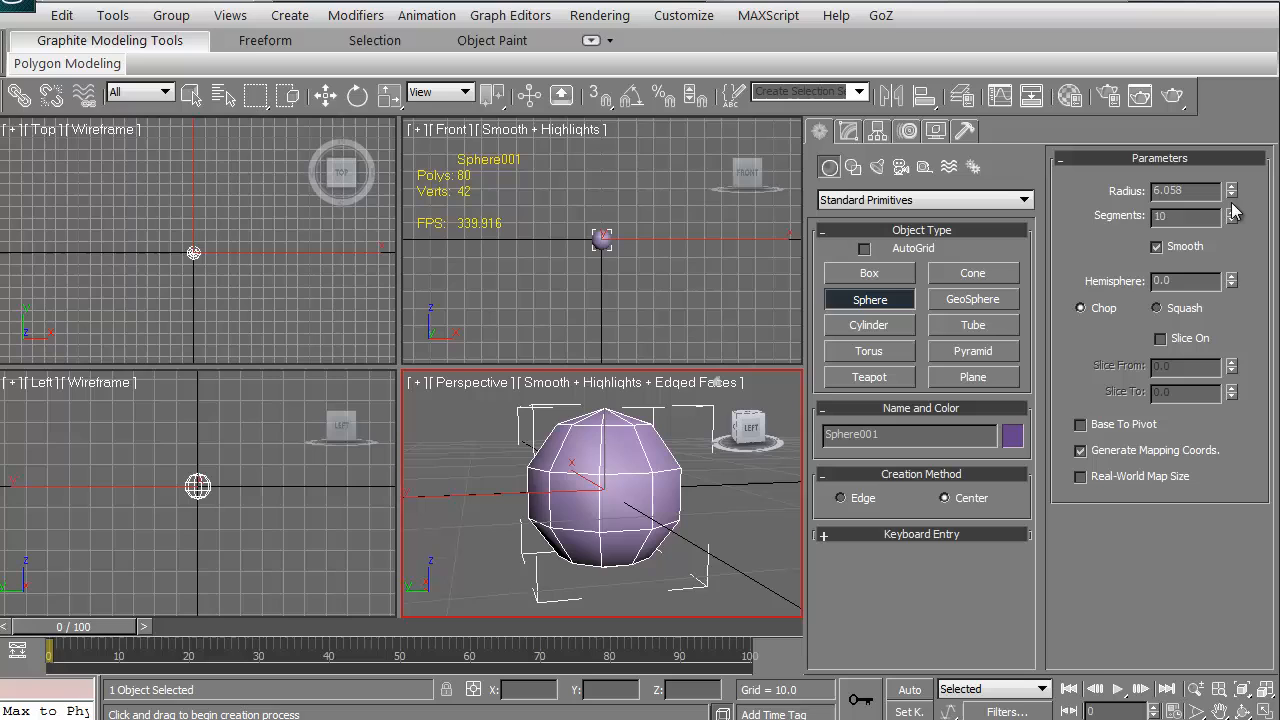
left_click_drag(1231, 281, 1240, 181)
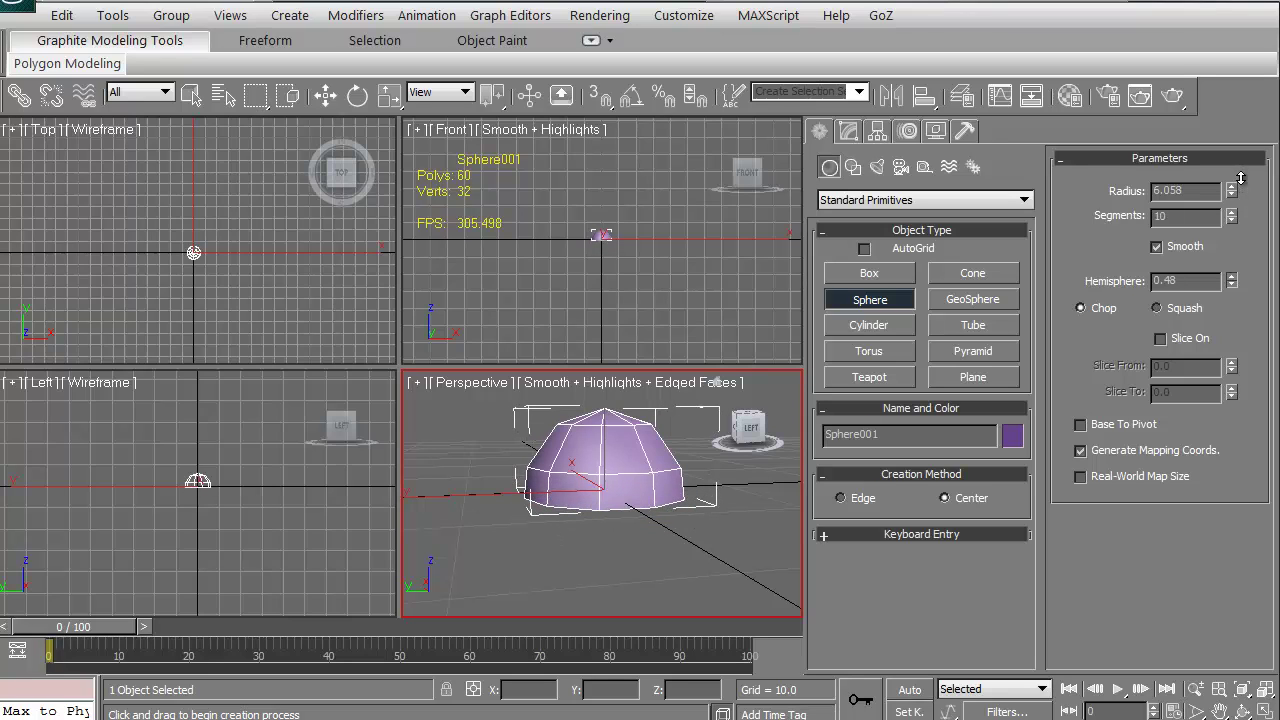
double_click(1168, 282)
type("0.5")
key("Return")
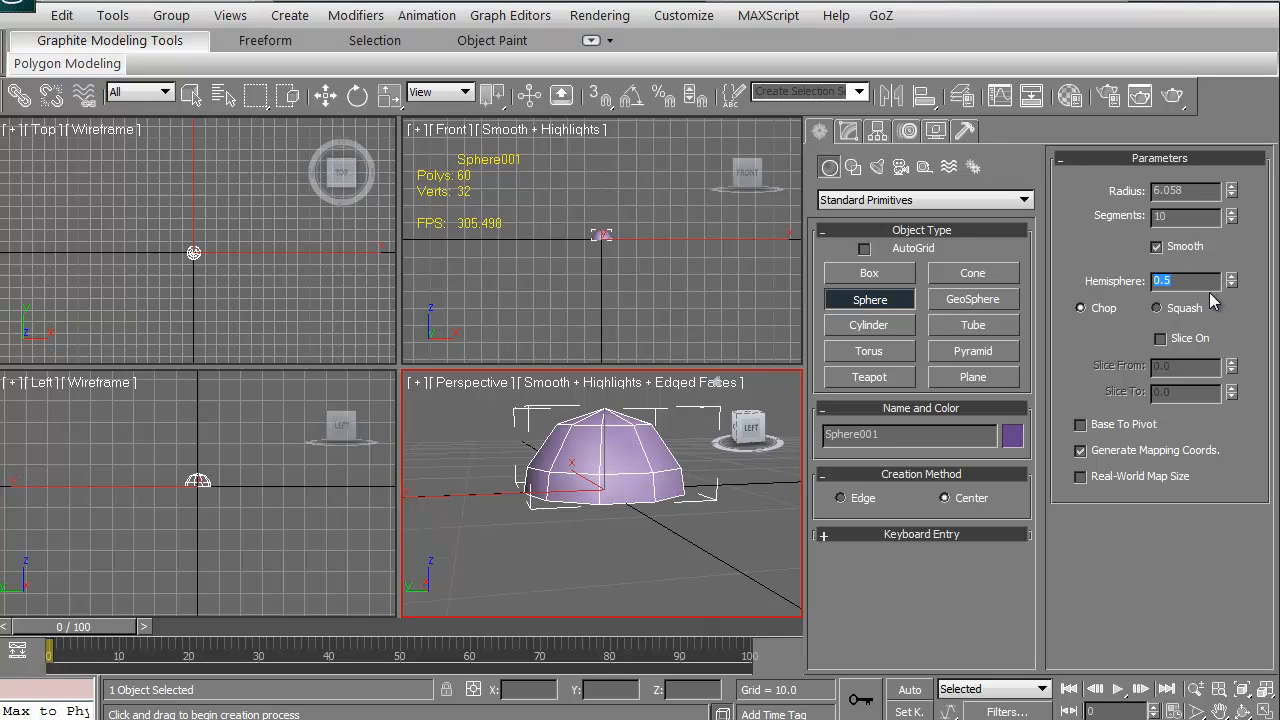
middle_click_drag(560, 475, 555, 495)
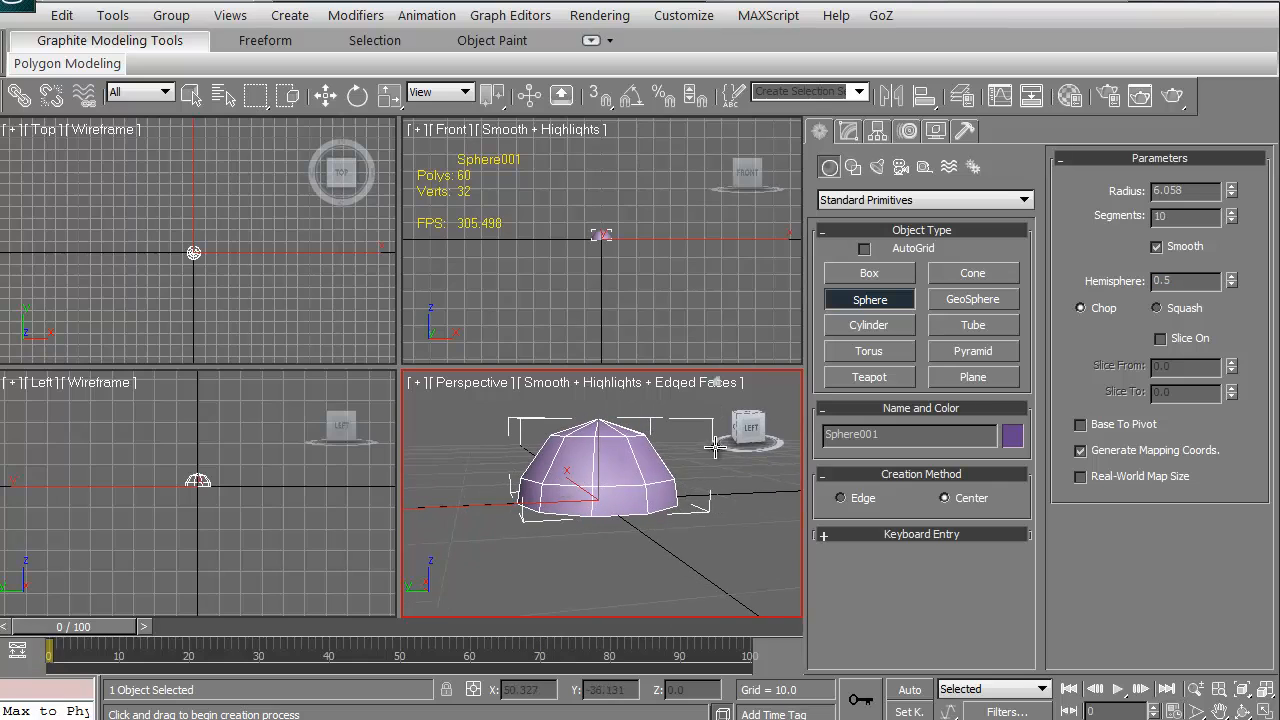
left_click_drag(748, 430, 720, 427)
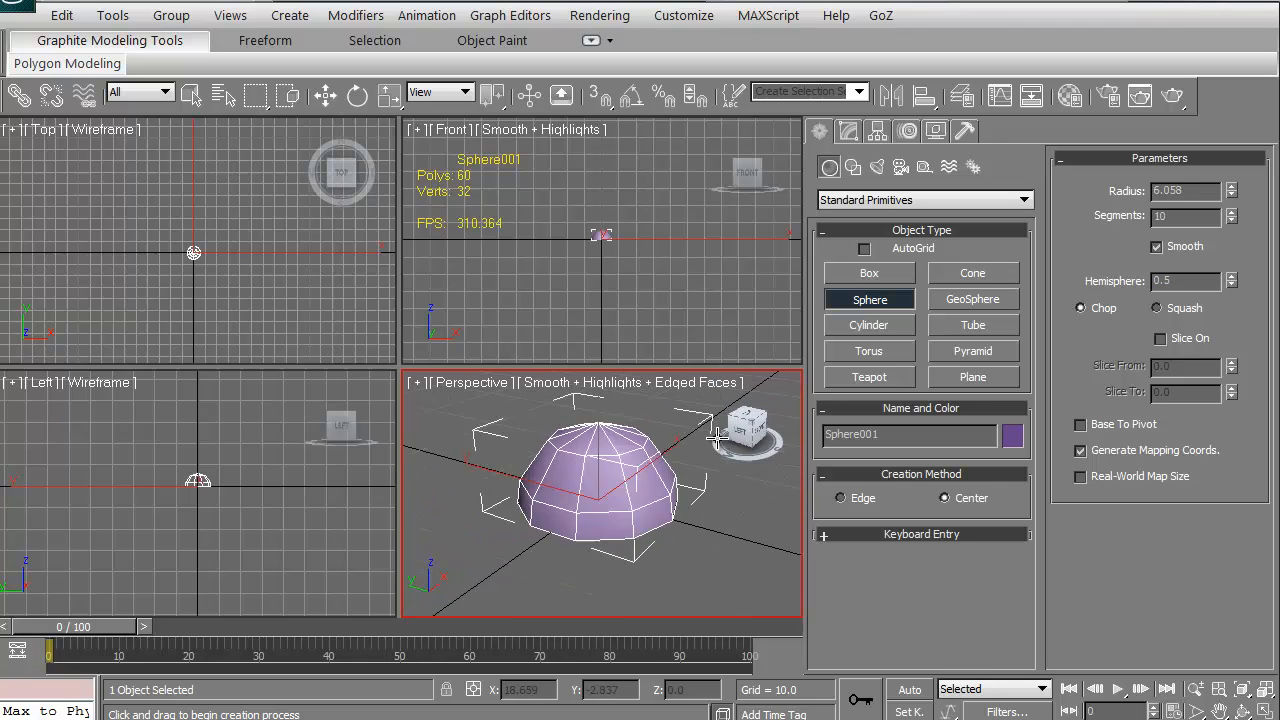
left_click_drag(1231, 285, 1231, 300)
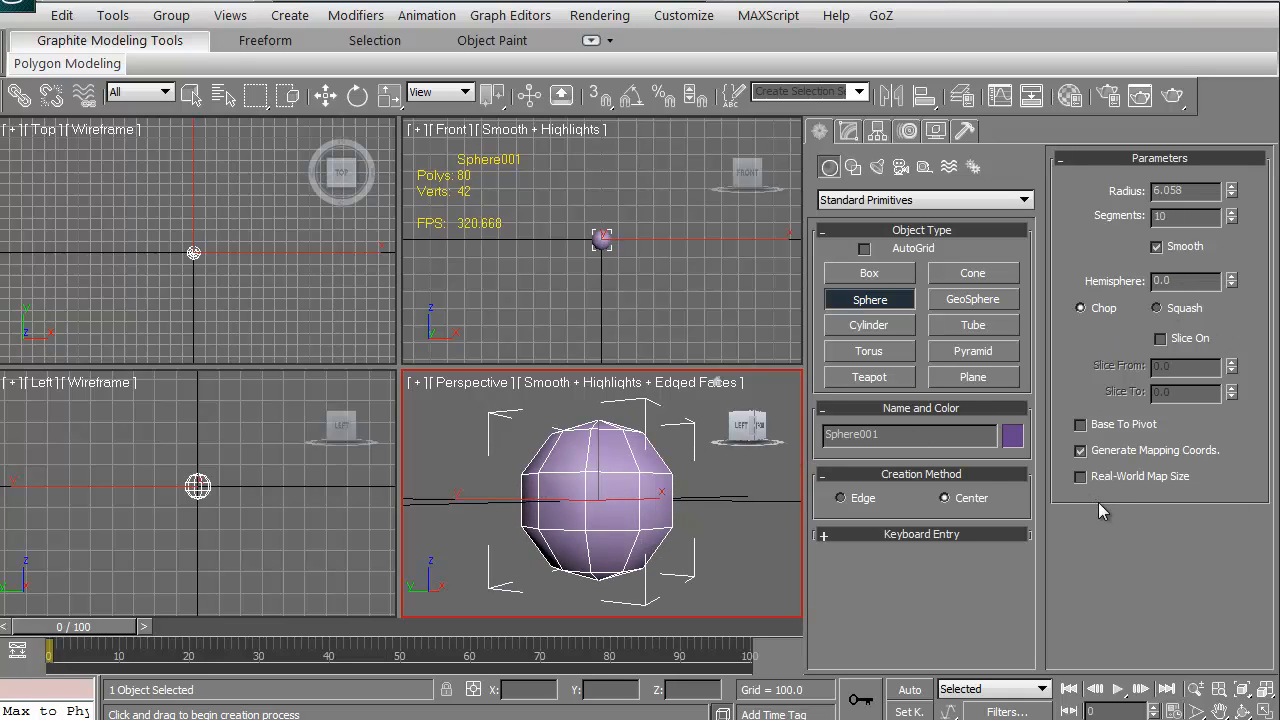
middle_click_drag(598, 490, 603, 471)
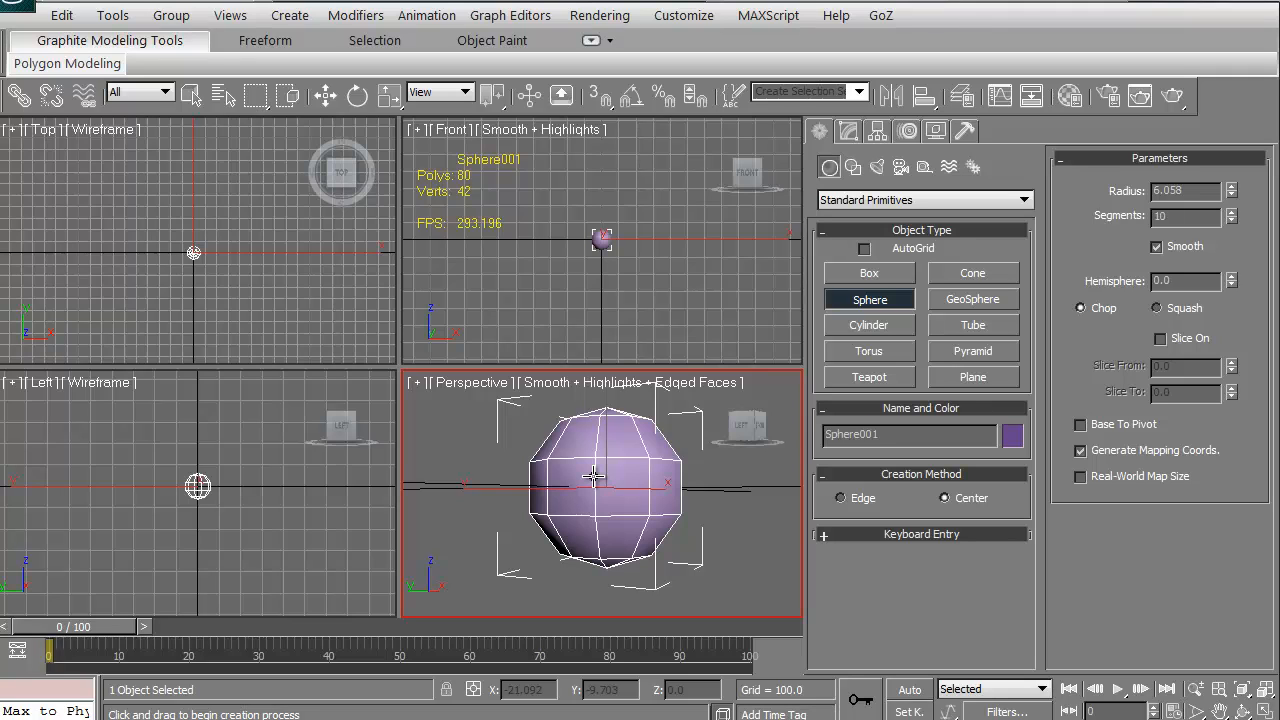
Convert the sphere to Editable Poly with Ctrl+Shift+E, then undo back to the Sphere primitive.
key("ctrl+shift+e")
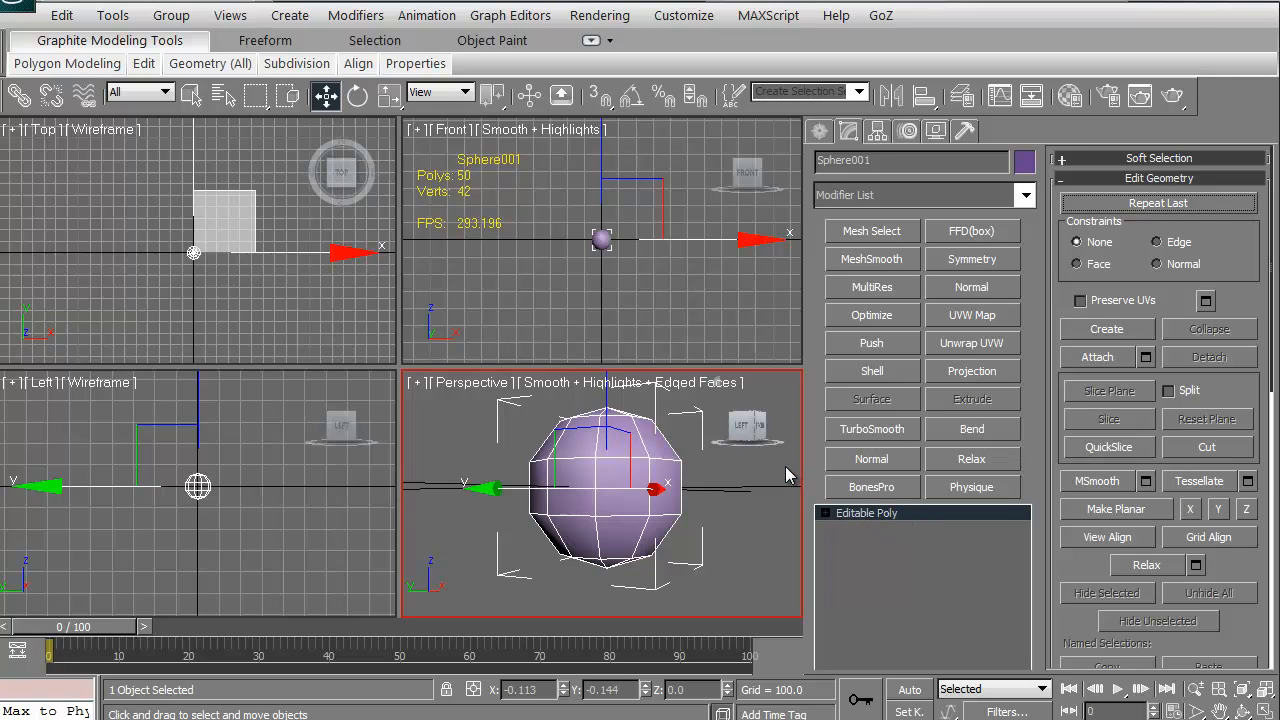
key("ctrl+z")
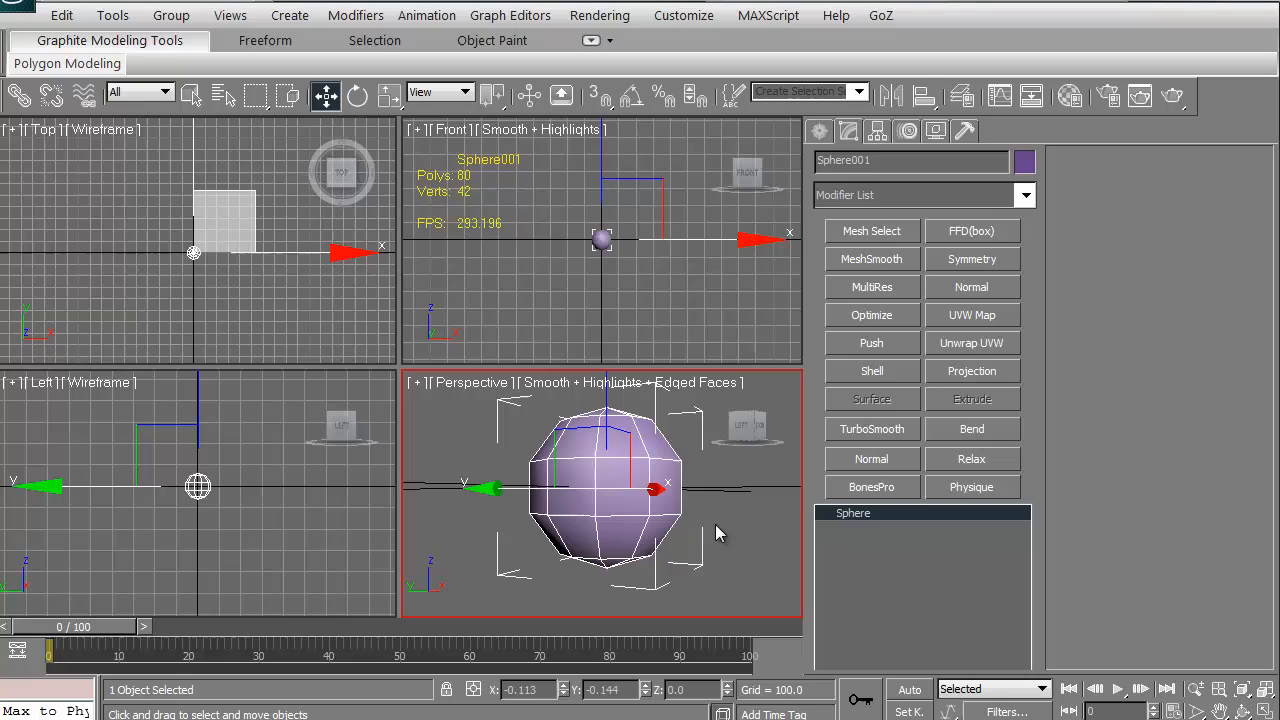
Convert Sphere001 to an Editable Mesh from its right-click Convert To menu, ending as Editable Poly.
right_click(607, 472)
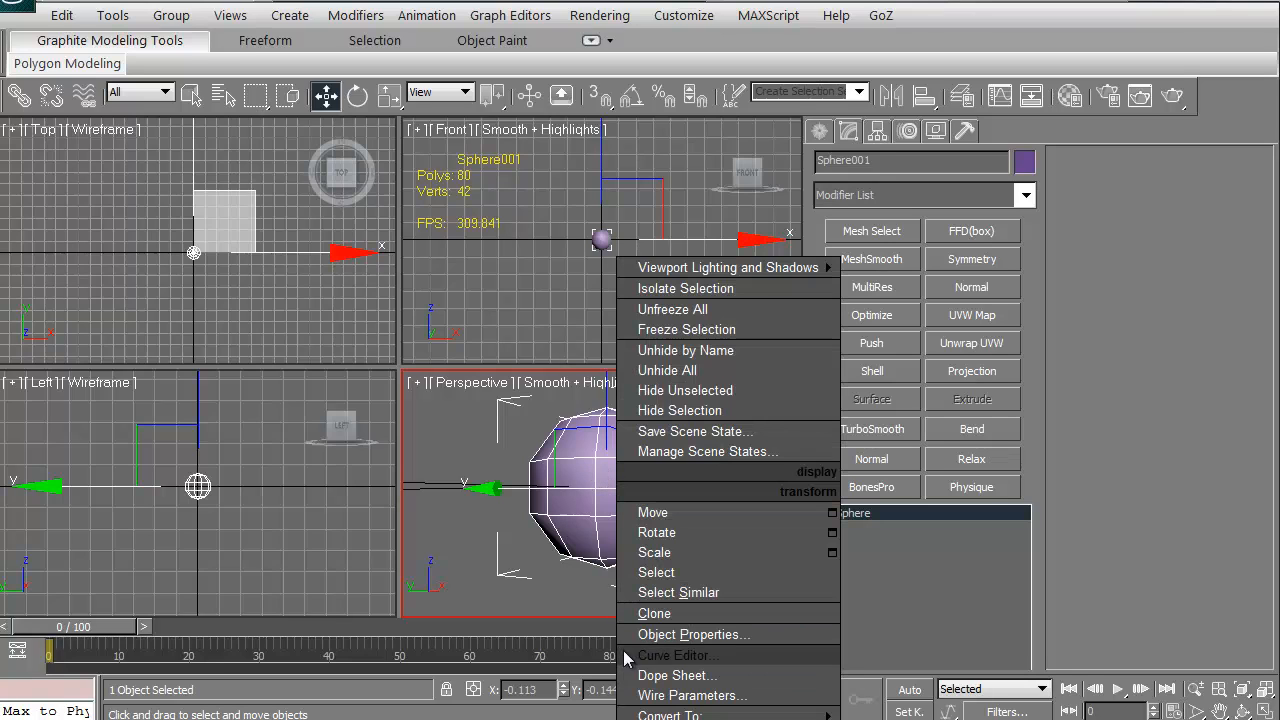
mouse_move(672, 714)
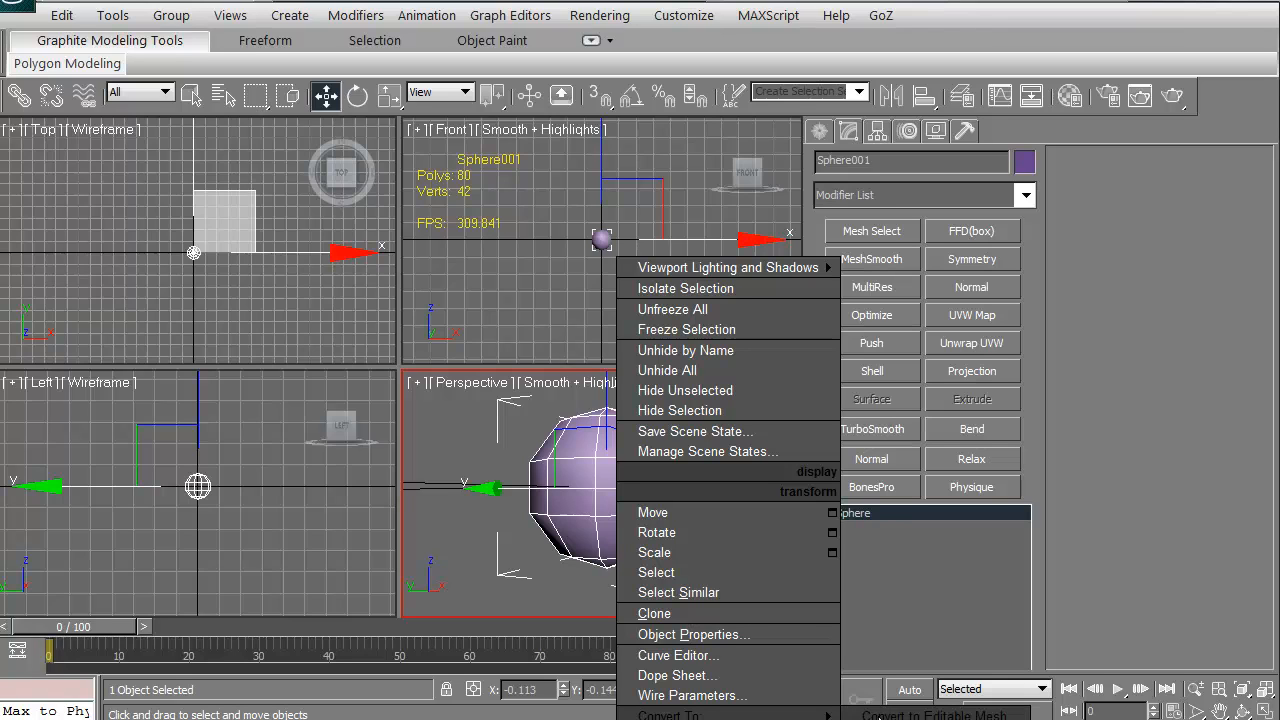
left_click(935, 714)
middle_click_drag(578, 586, 575, 588)
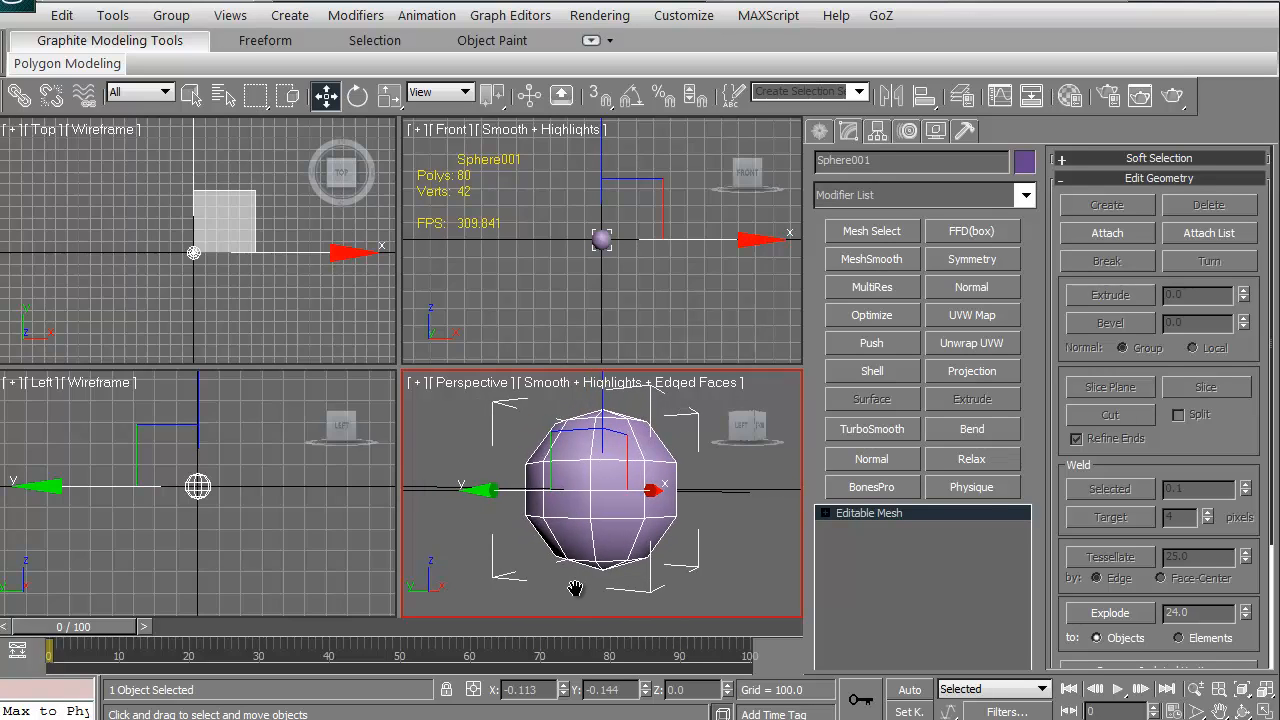
middle_click_drag(582, 560, 577, 561)
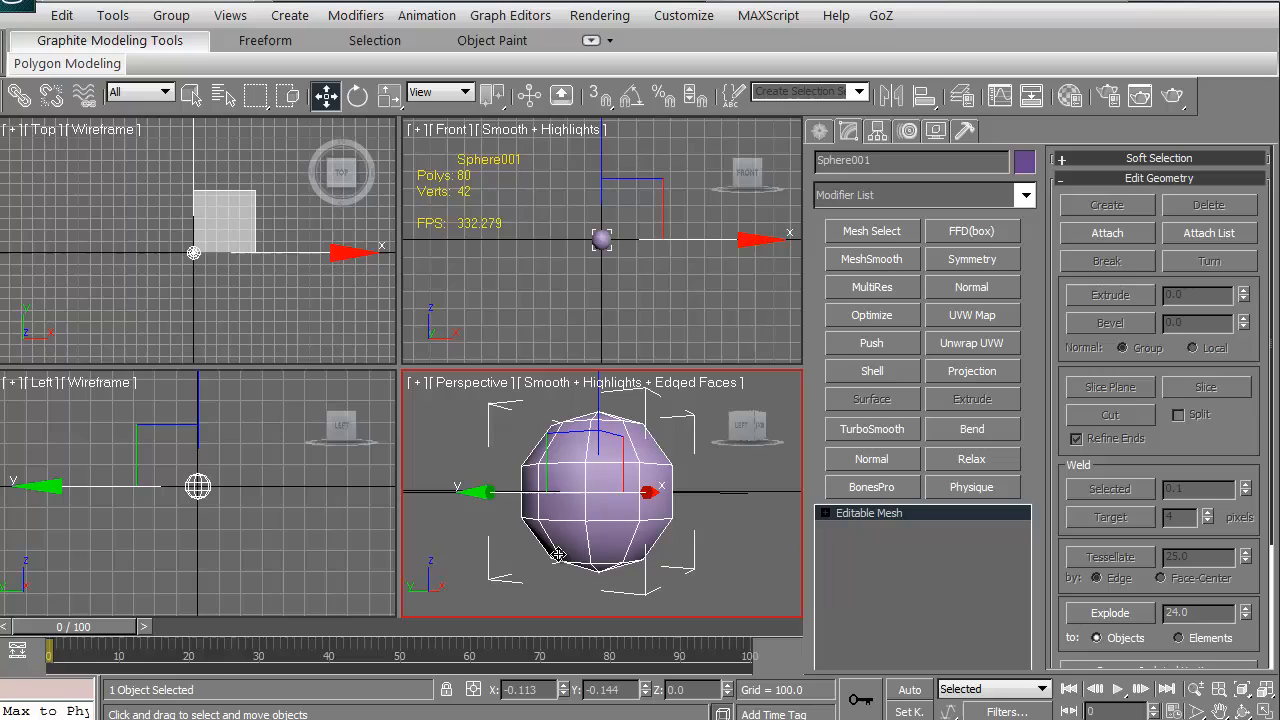
middle_click_drag(640, 505, 636, 500)
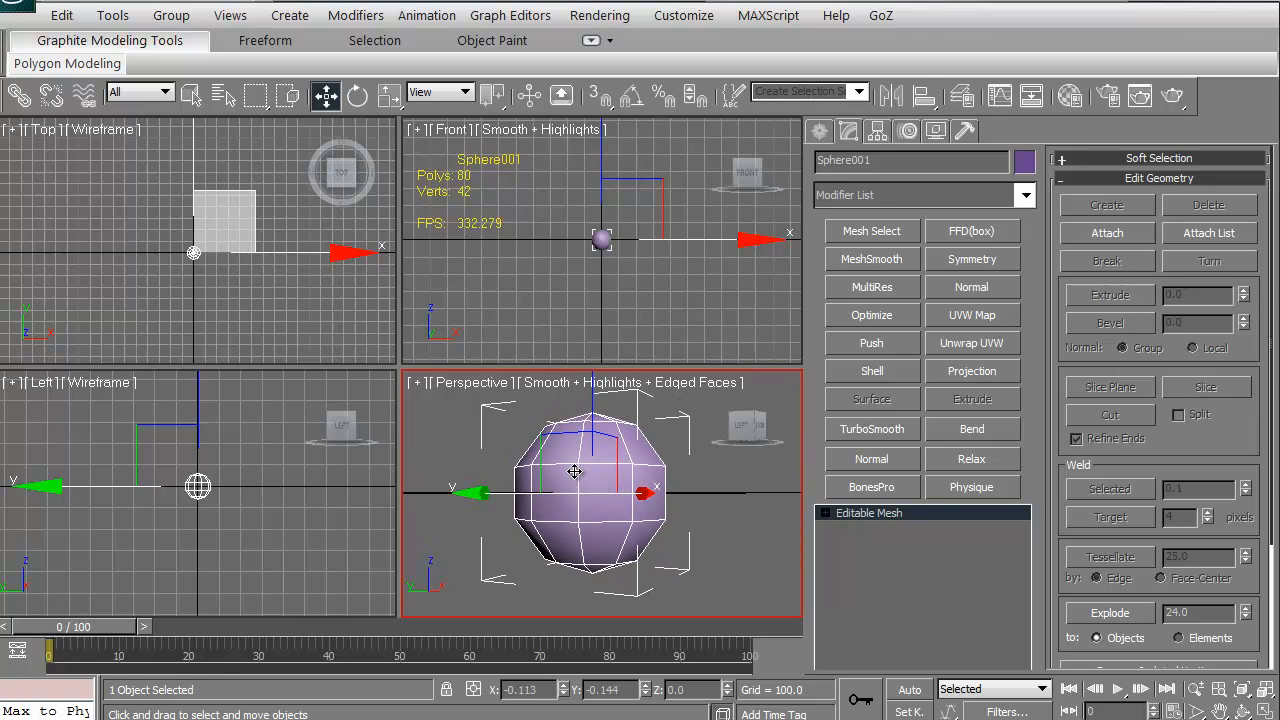
mouse_move(574, 472)
middle_mouse_down()
mouse_move(589, 487)
mouse_move(534, 500)
mouse_move(592, 515)
middle_mouse_up()
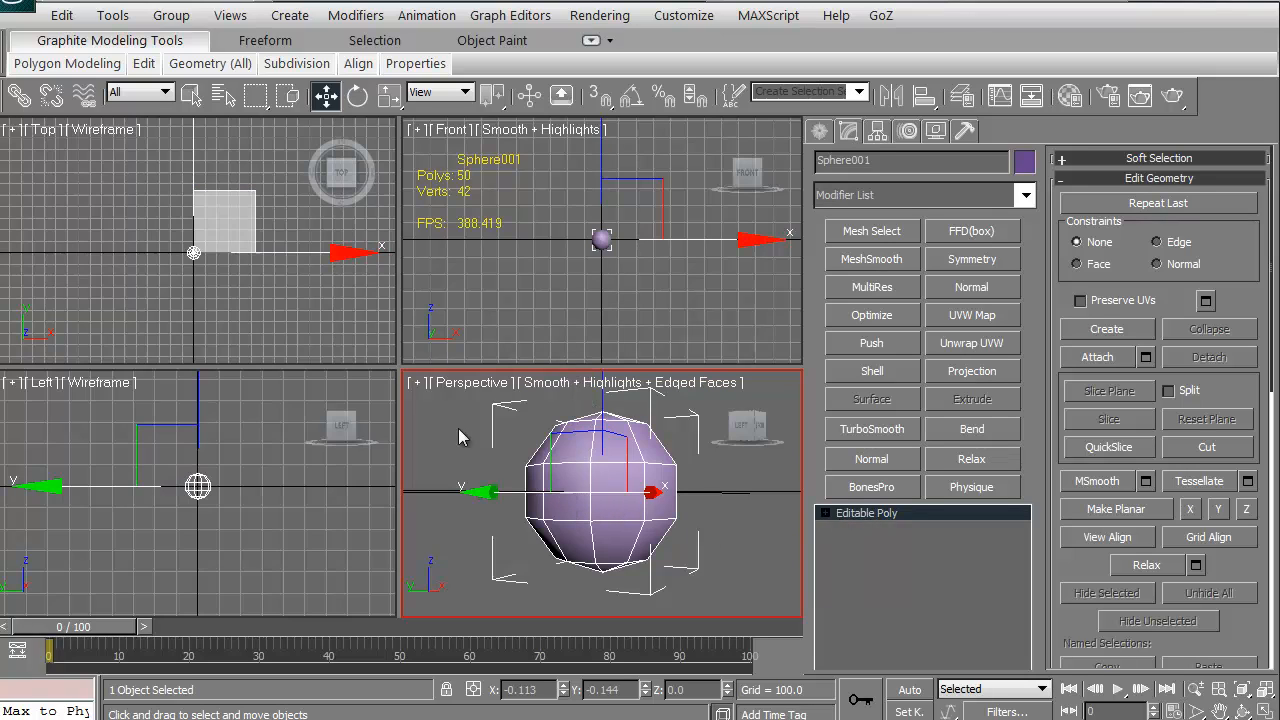
Maximize the Perspective view with Alt+W and orbit around the sphere to see it side-on.
middle_click_drag(623, 487, 589, 507, "alt")
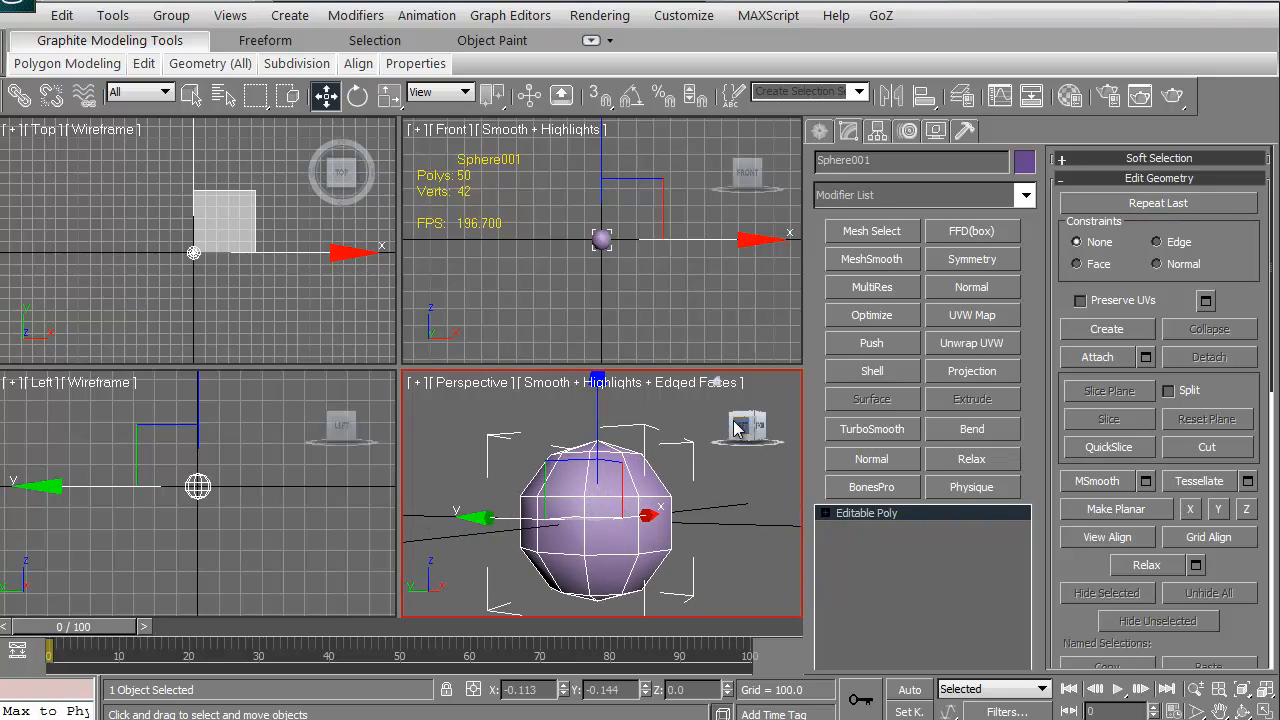
left_click_drag(748, 428, 742, 440)
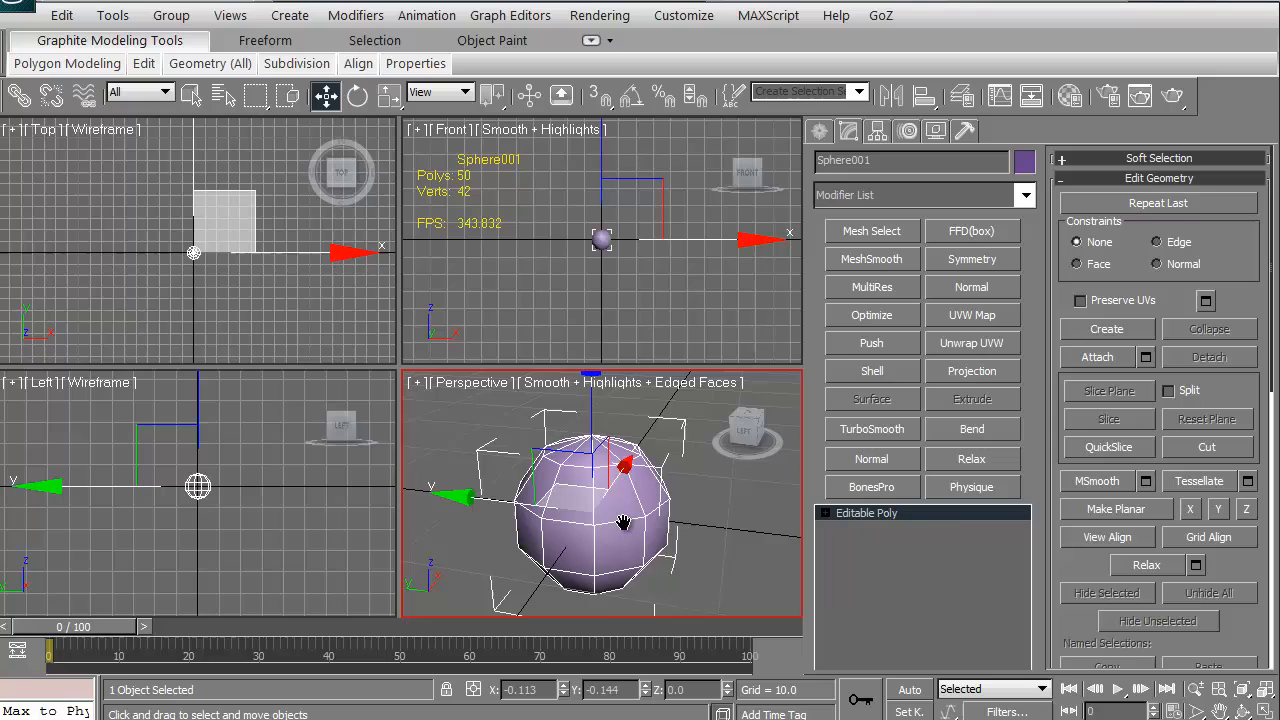
middle_click_drag(640, 515, 622, 505)
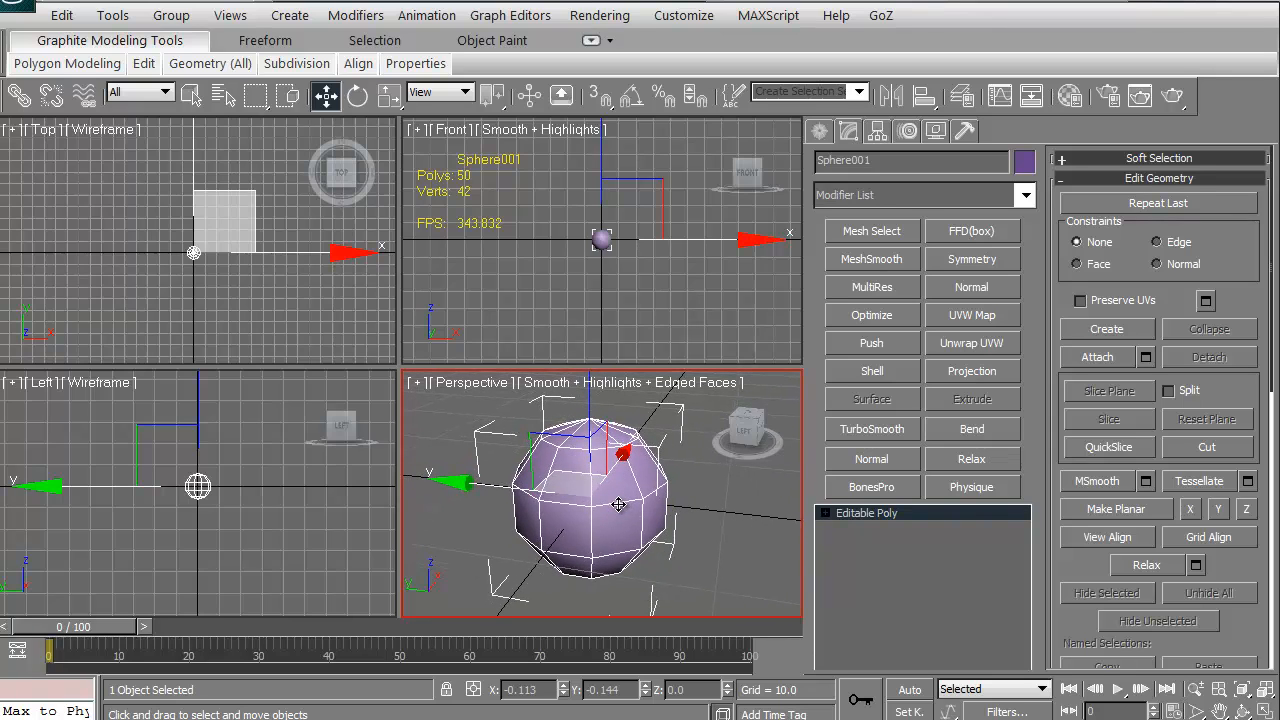
key("alt+w")
mouse_move(486, 506)
middle_mouse_down()
mouse_move(499, 465)
mouse_move(505, 475)
middle_mouse_up()
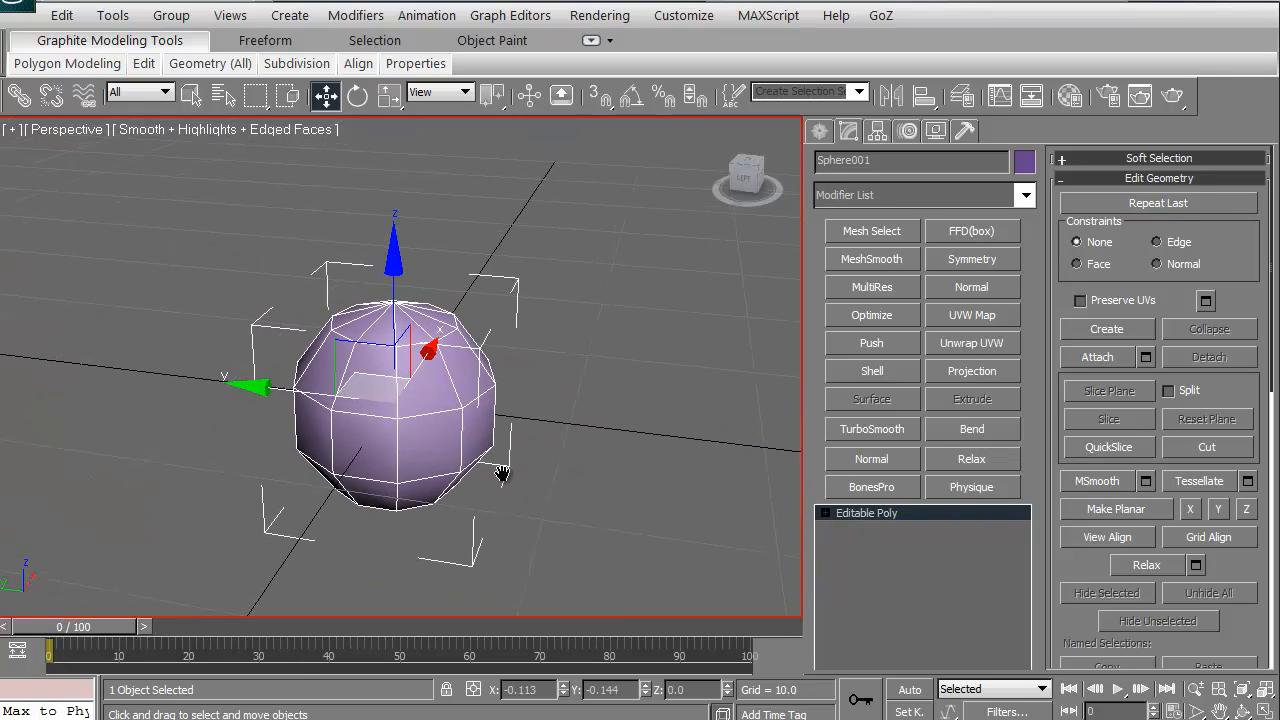
key("ctrl+r")
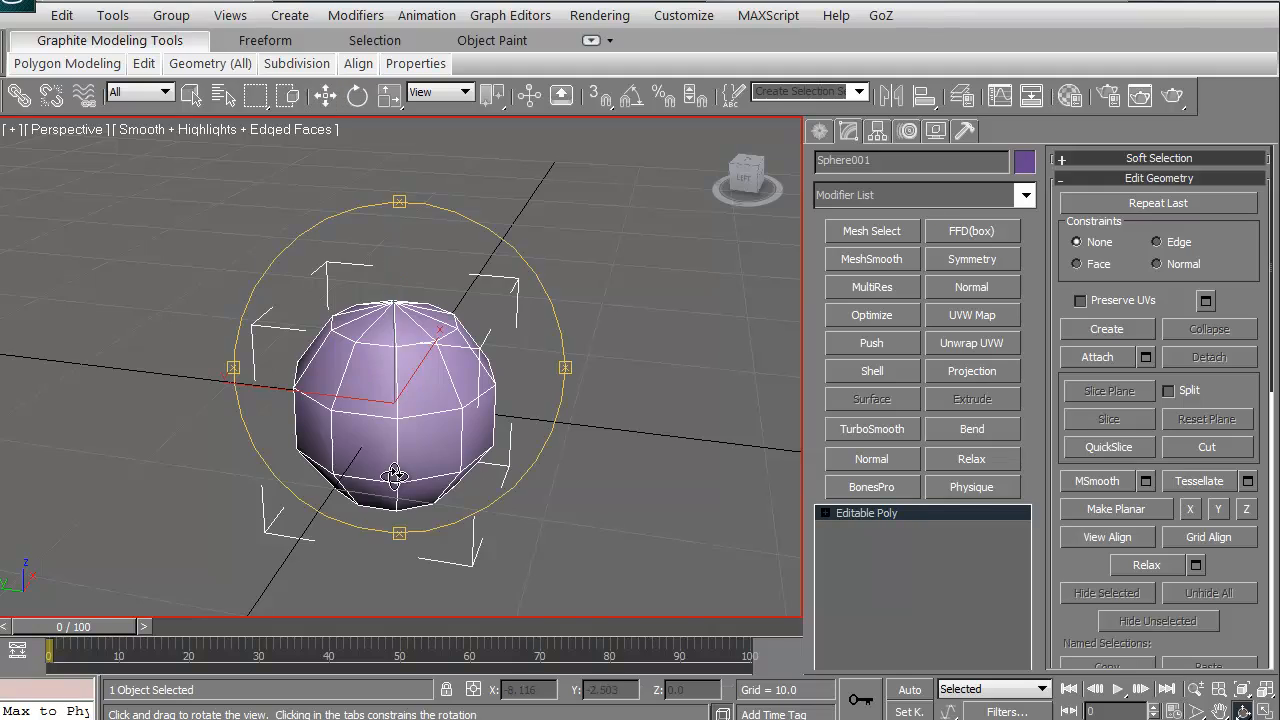
mouse_move(345, 460)
left_mouse_down()
mouse_move(340, 424)
mouse_move(453, 473)
mouse_move(383, 463)
mouse_move(380, 438)
left_mouse_up()
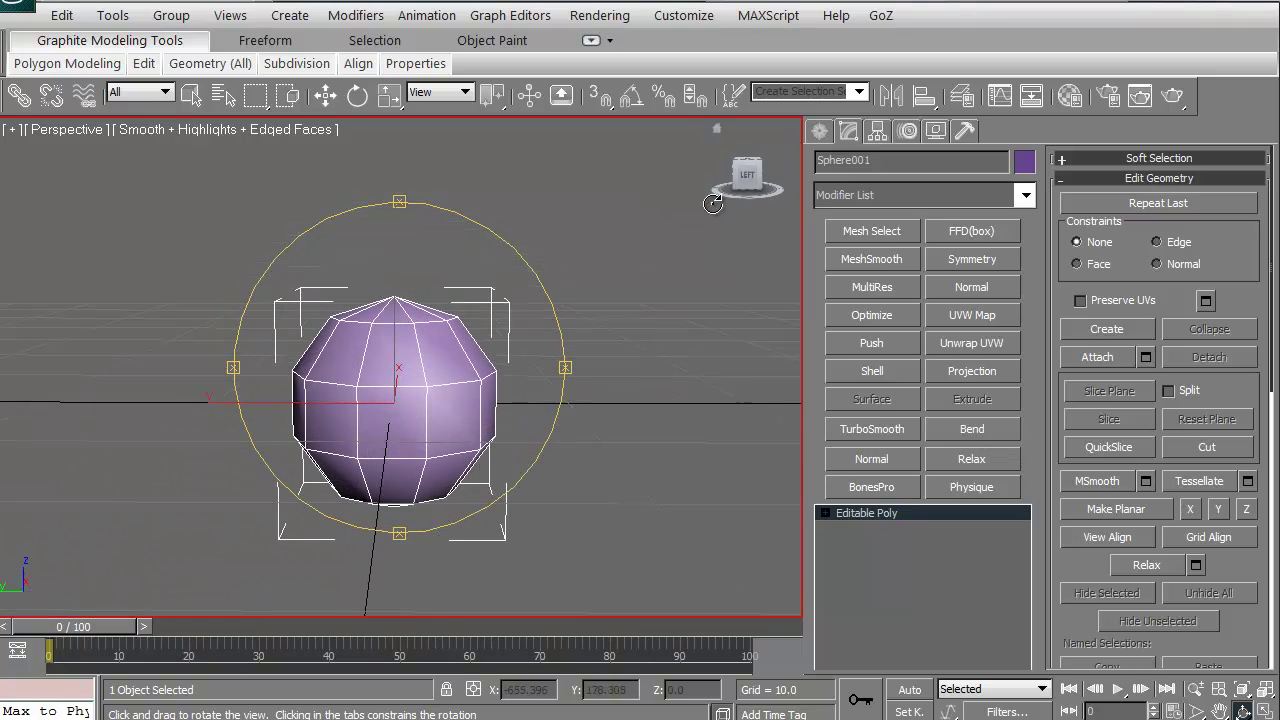
left_click_drag(743, 178, 750, 186)
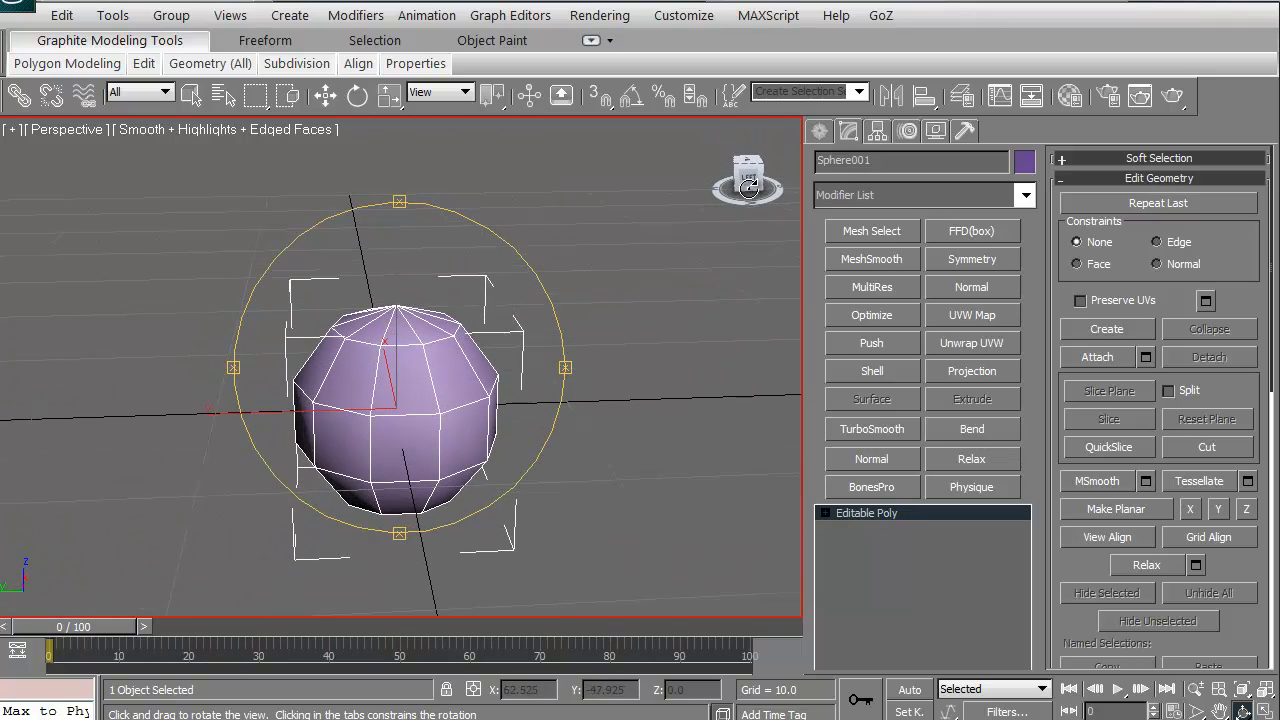
With Select and Move, shift the sphere along Z, Y and across the ground plane, then orbit the view.
left_click(327, 95)
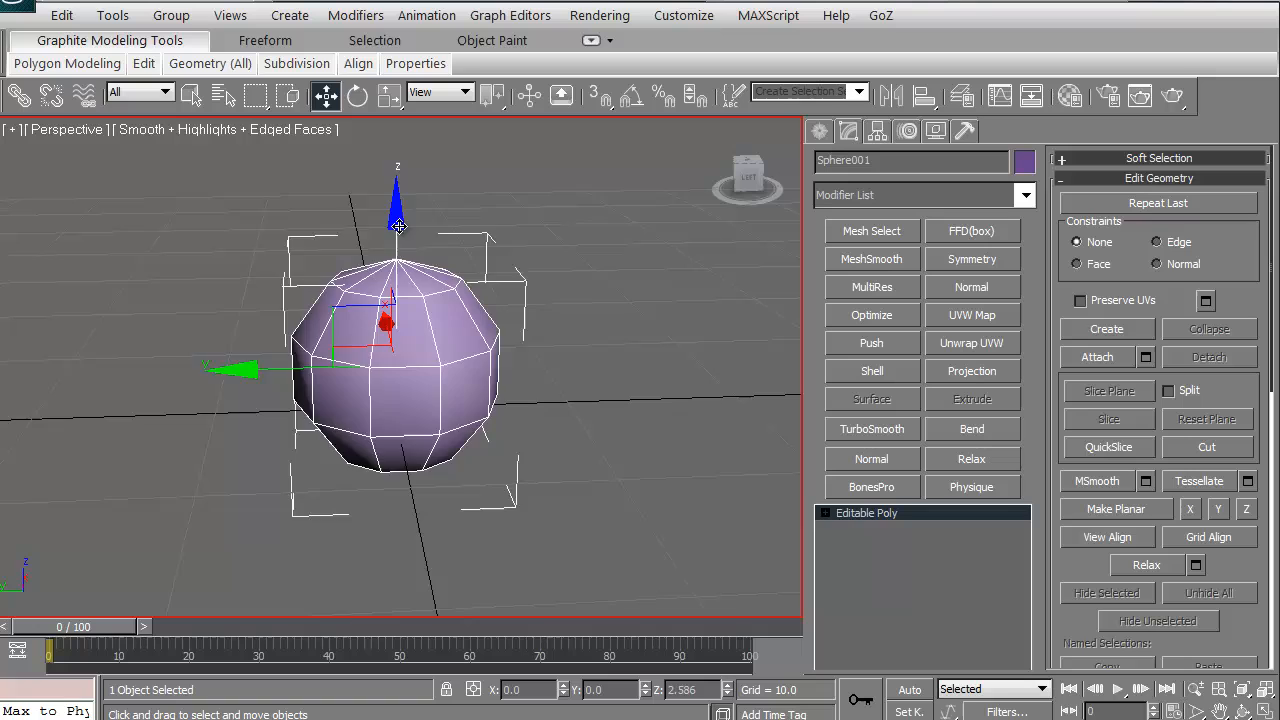
left_click_drag(395, 265, 432, 261)
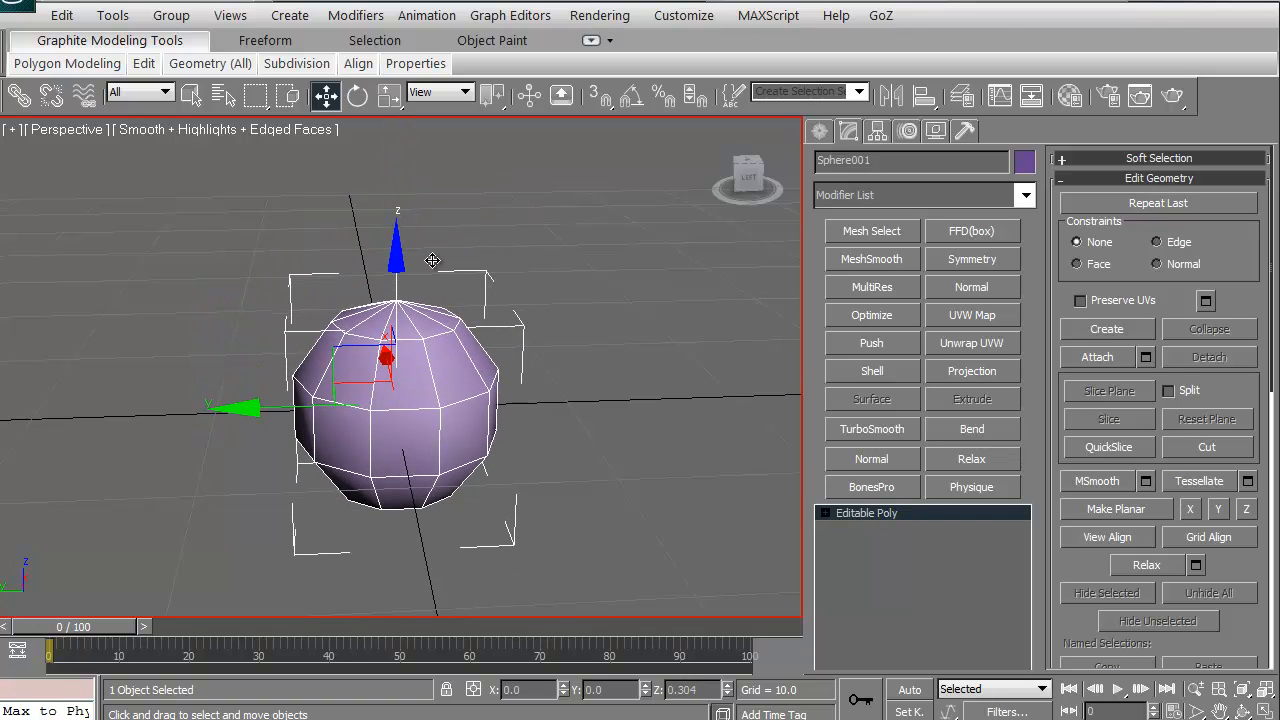
mouse_move(243, 405)
left_mouse_down()
mouse_move(347, 420)
mouse_move(225, 410)
left_mouse_up()
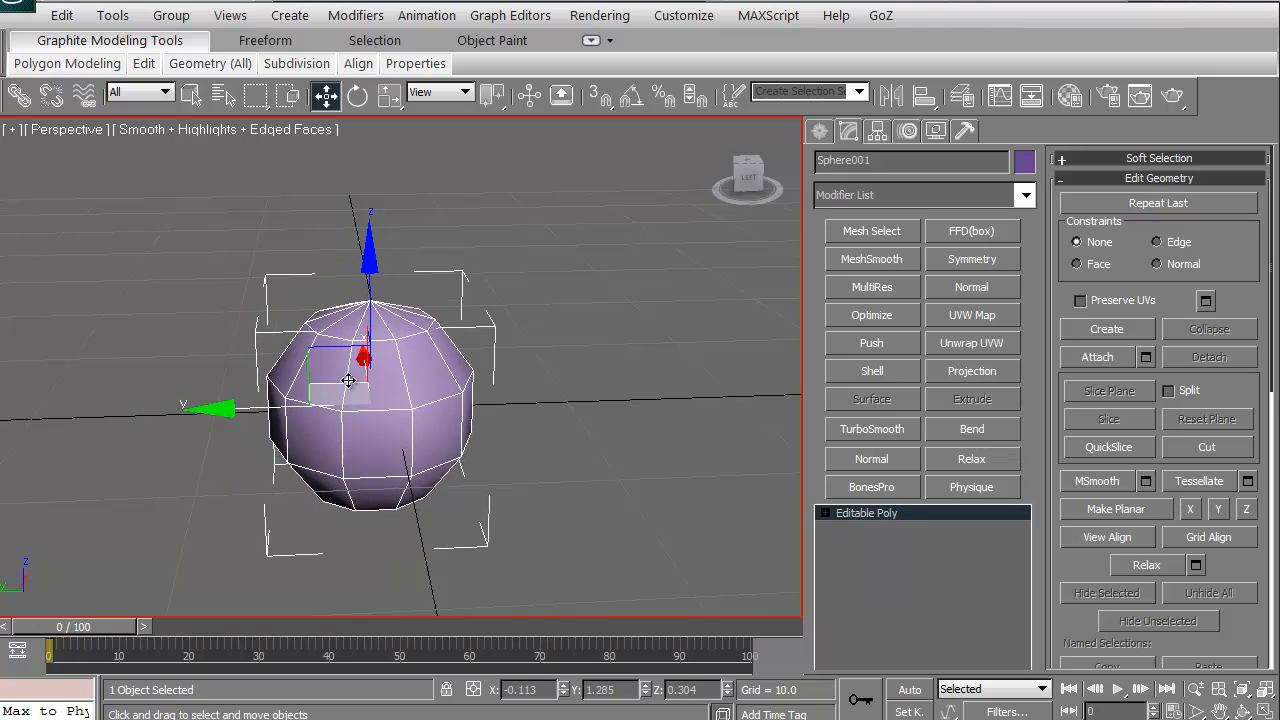
left_click_drag(360, 355, 395, 318)
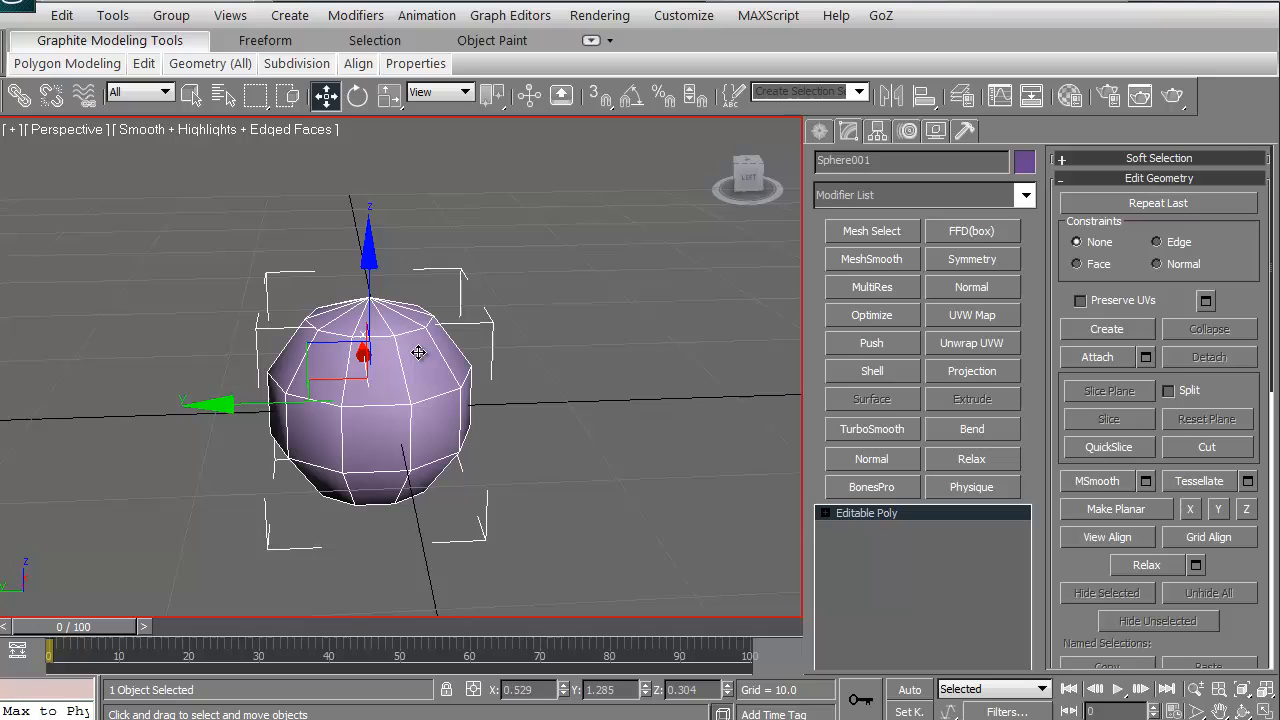
key("ctrl+r")
left_click_drag(380, 420, 360, 470)
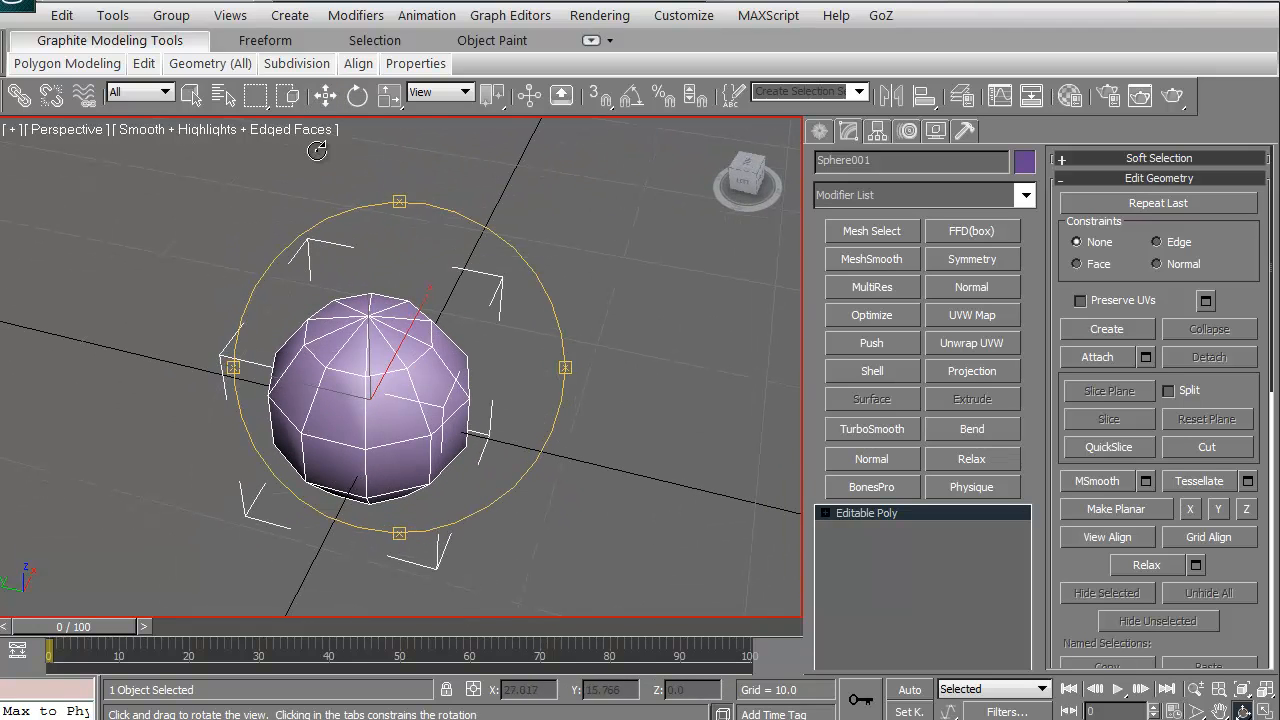
Keep moving the sphere along its axes to about X 1.9, Y 4.277, Z -1.048.
left_click(326, 95)
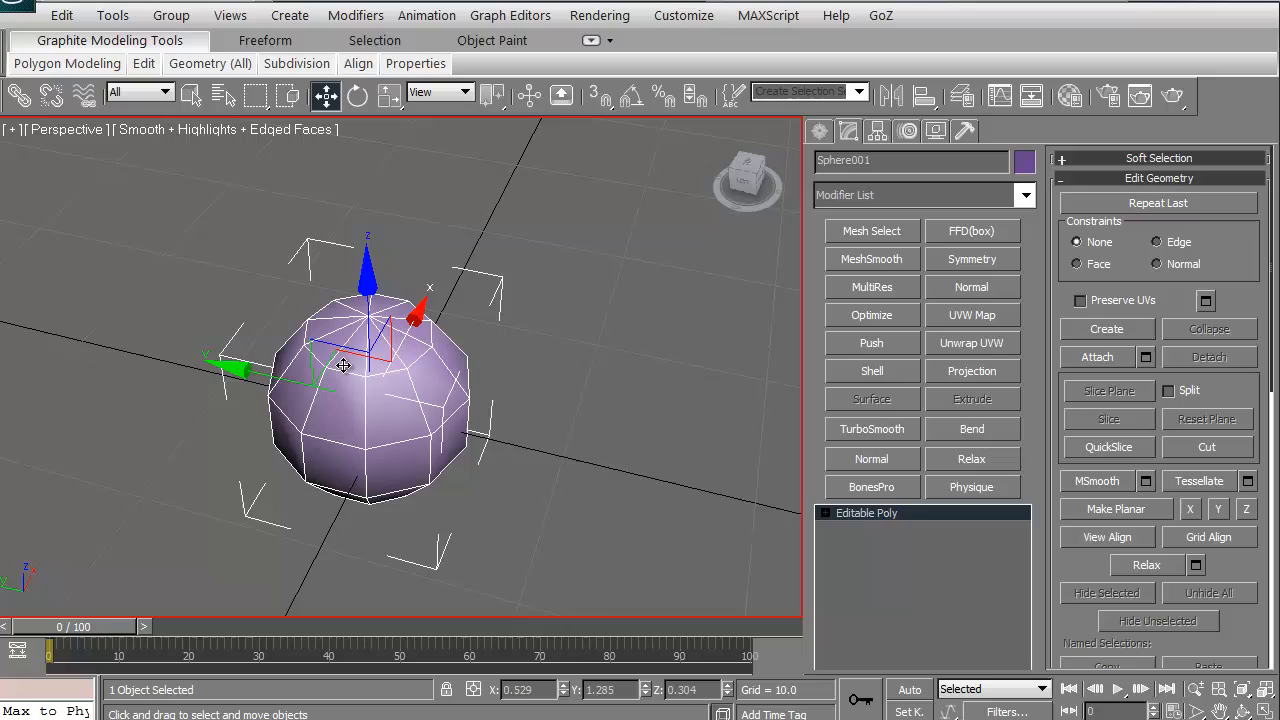
mouse_move(343, 365)
left_mouse_down()
mouse_move(372, 483)
mouse_move(380, 427)
mouse_move(345, 377)
left_mouse_up()
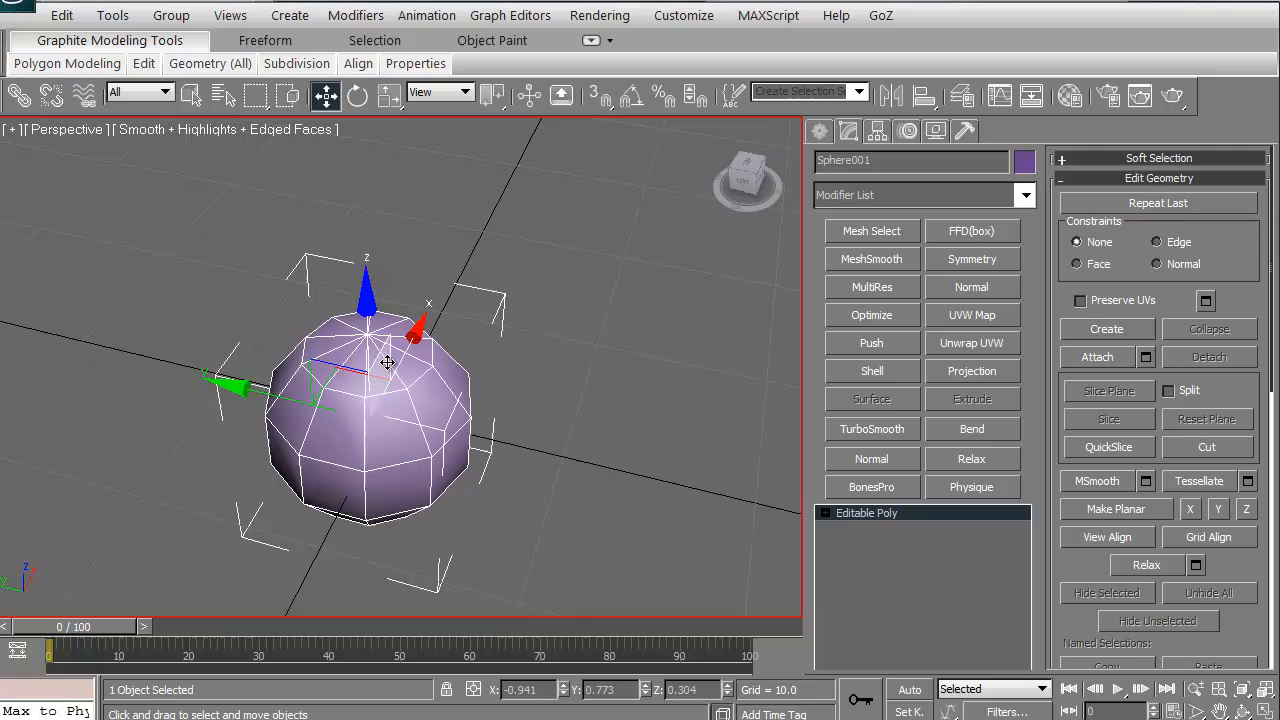
mouse_move(387, 362)
left_mouse_down()
mouse_move(490, 298)
mouse_move(405, 330)
mouse_move(412, 340)
mouse_move(340, 396)
left_mouse_up()
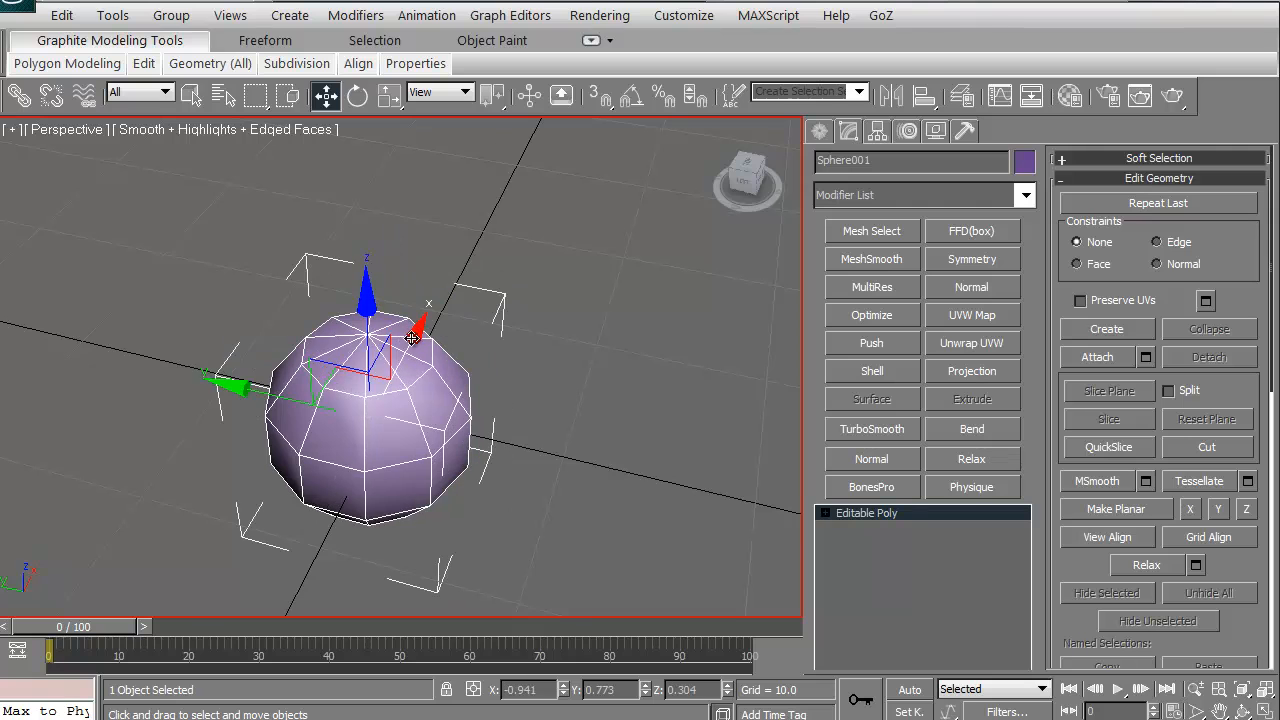
mouse_move(418, 333)
left_mouse_down()
mouse_move(491, 257)
mouse_move(421, 322)
left_mouse_up()
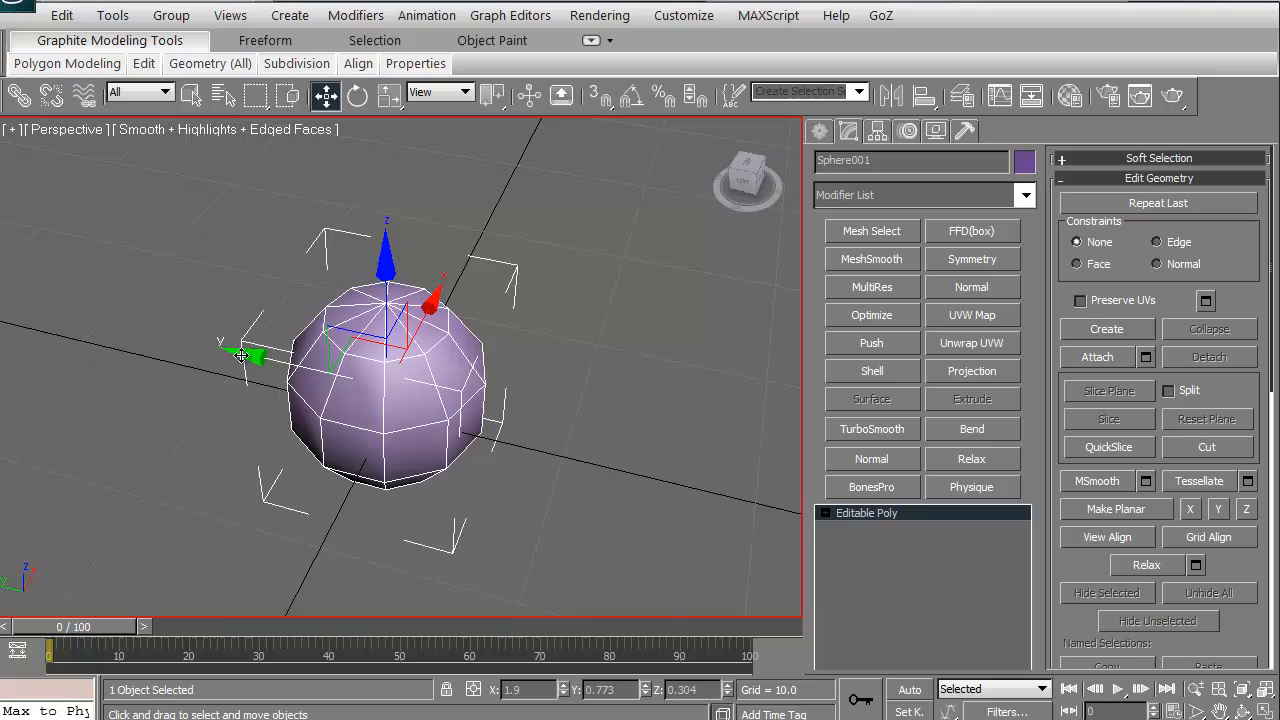
left_click_drag(240, 353, 192, 380)
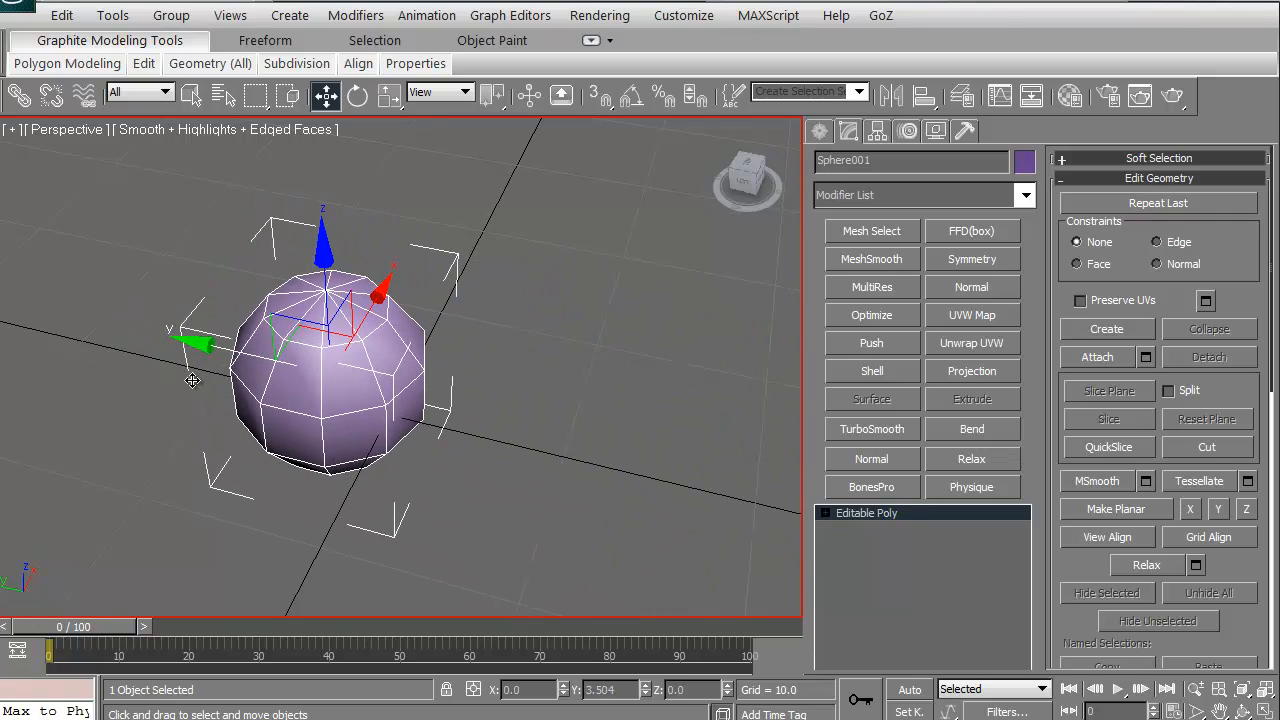
left_click_drag(330, 262, 332, 270)
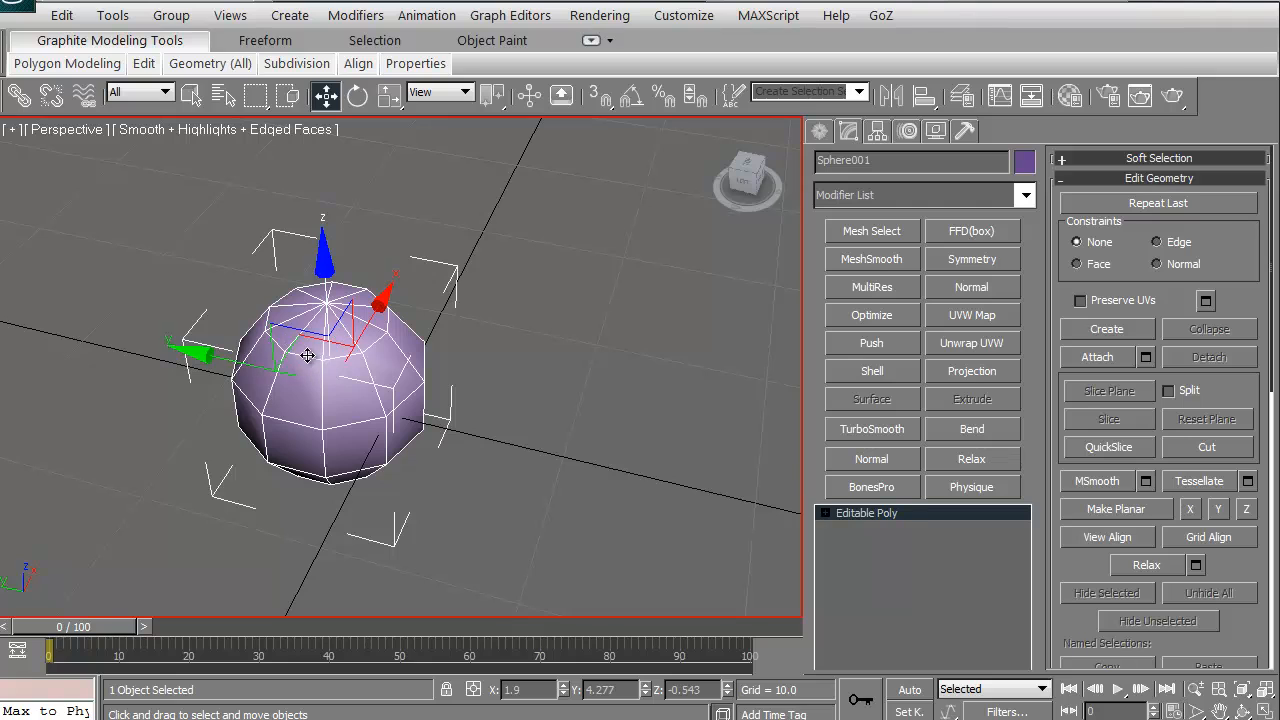
left_click_drag(308, 344, 299, 360)
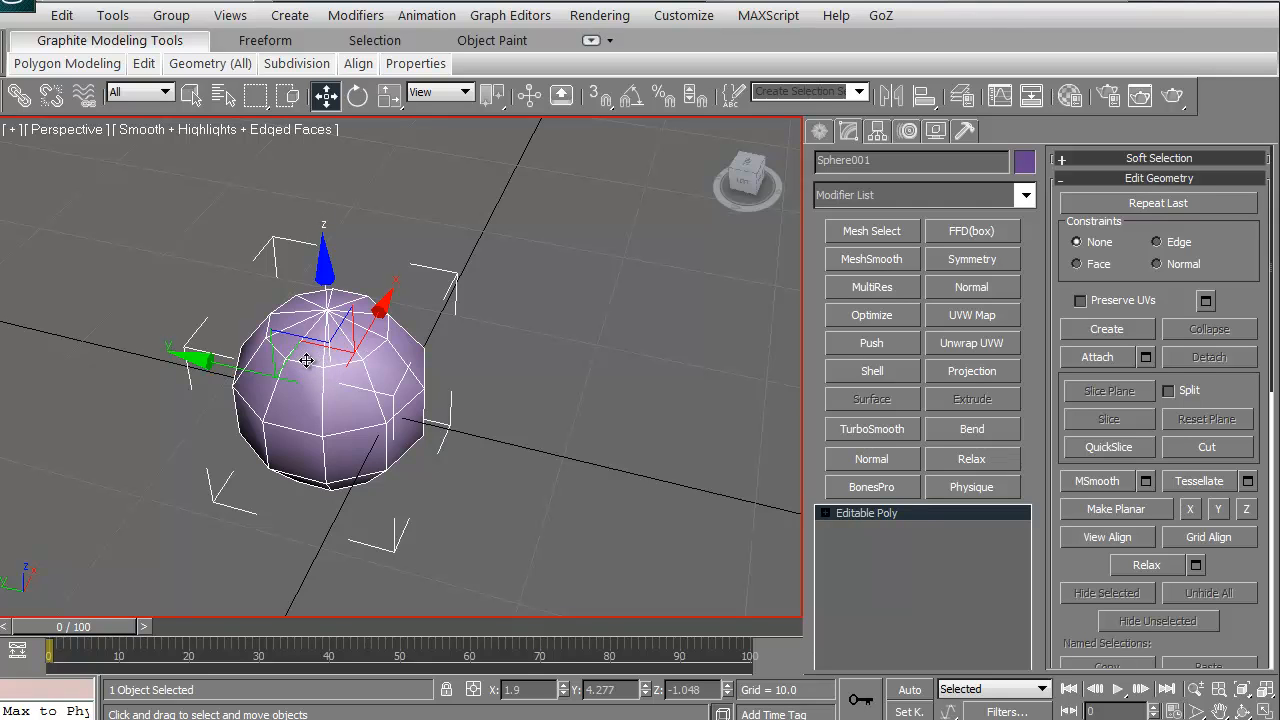
middle_click_drag(240, 447, 371, 422)
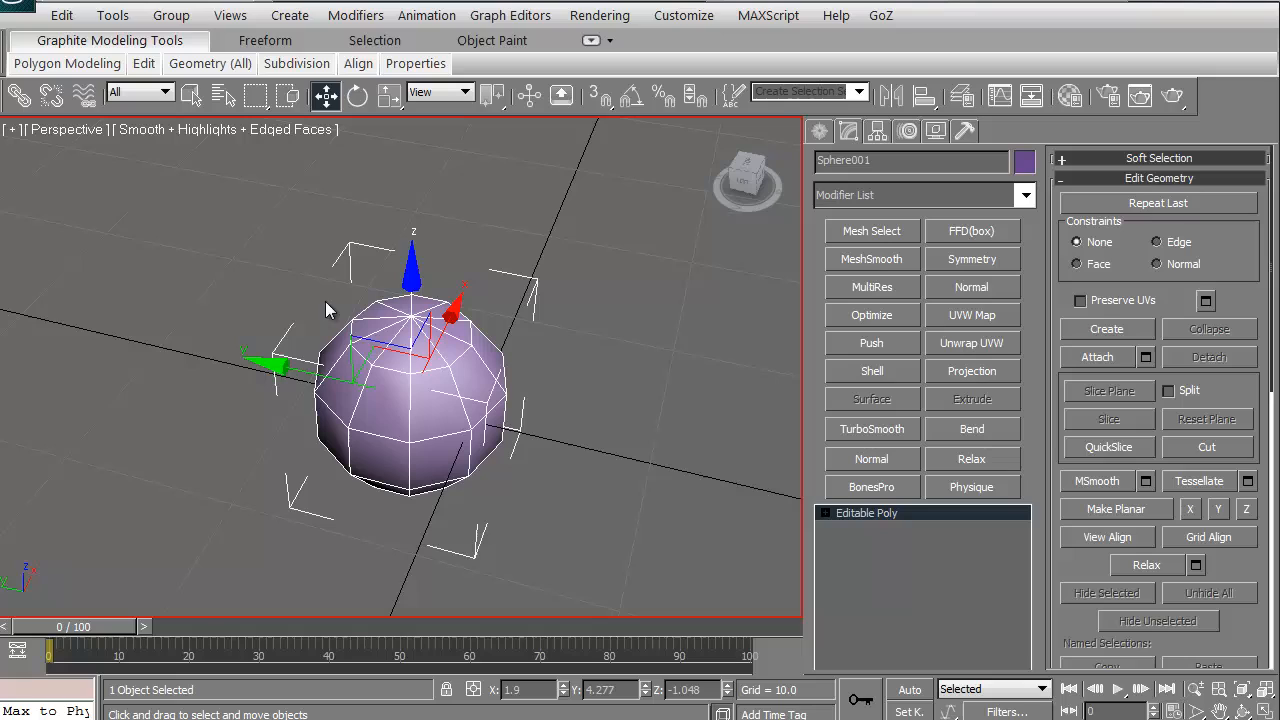
key("x")
key("x")
key("x")
key("x")
key("x")
key("x")
key("x")
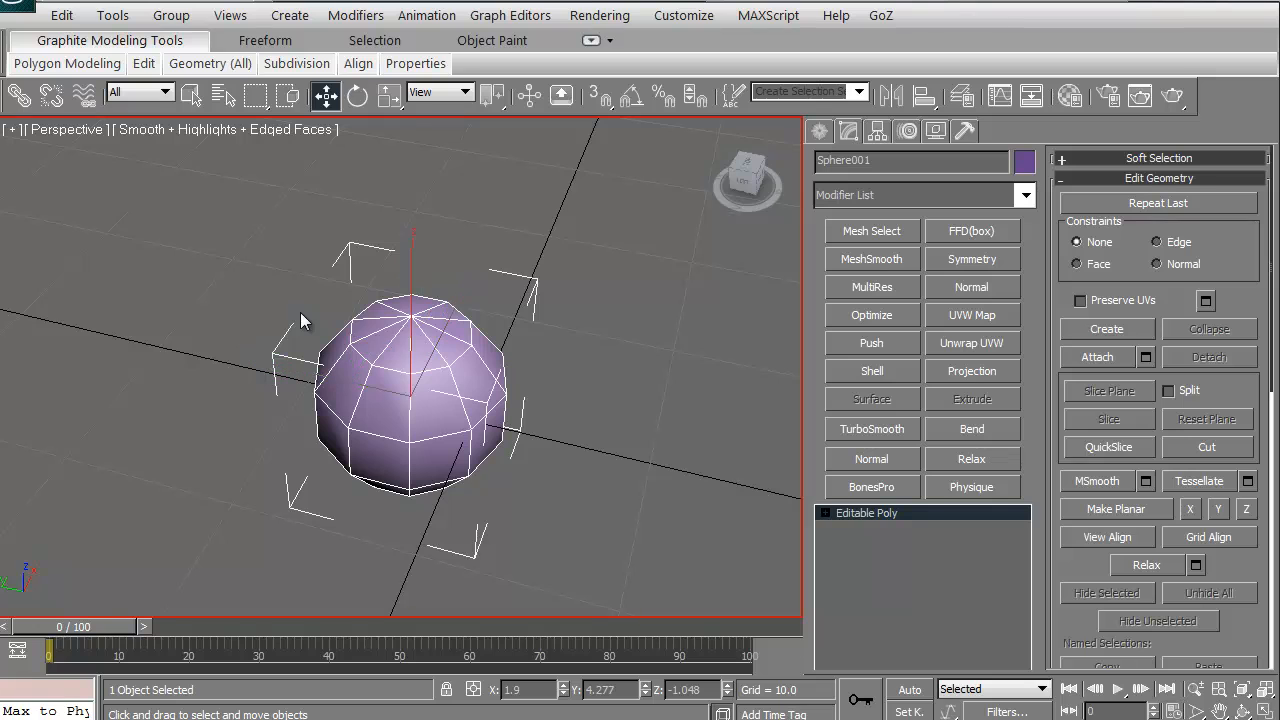
key("x")
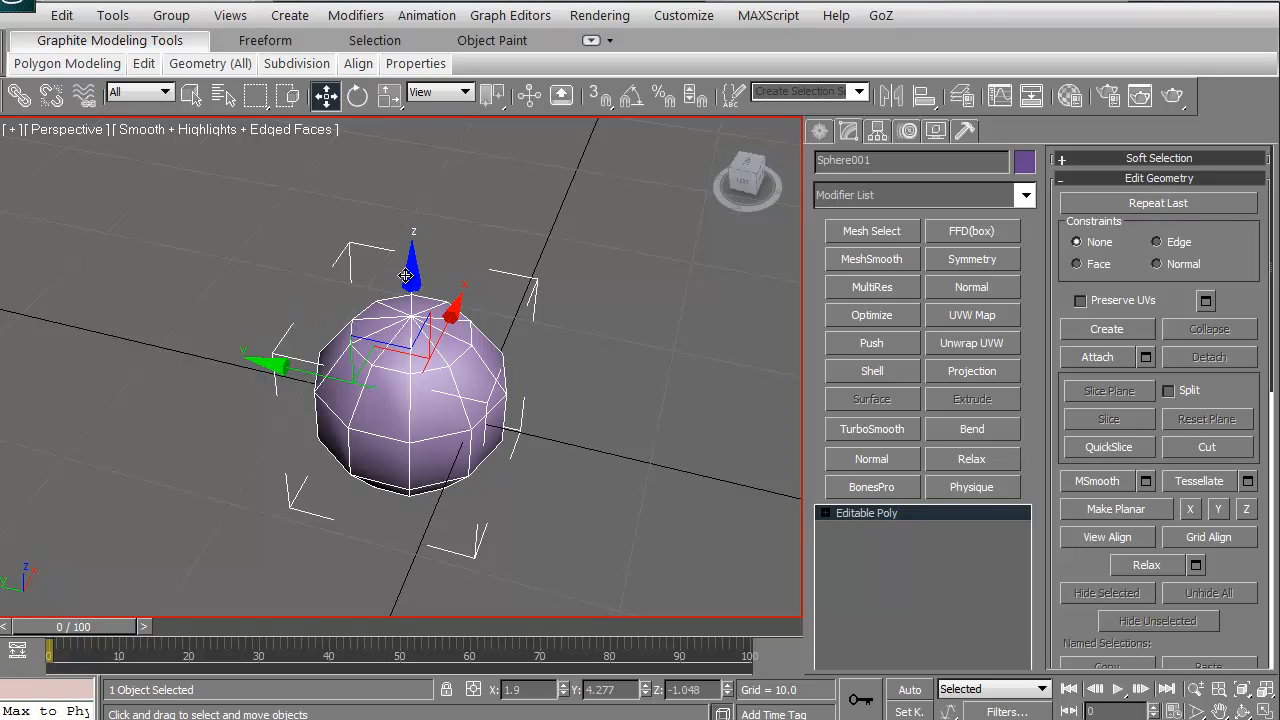
mouse_move(406, 275)
left_mouse_down("shift")
mouse_move(419, 323)
mouse_move(433, 257)
mouse_move(446, 405)
left_mouse_up("shift")
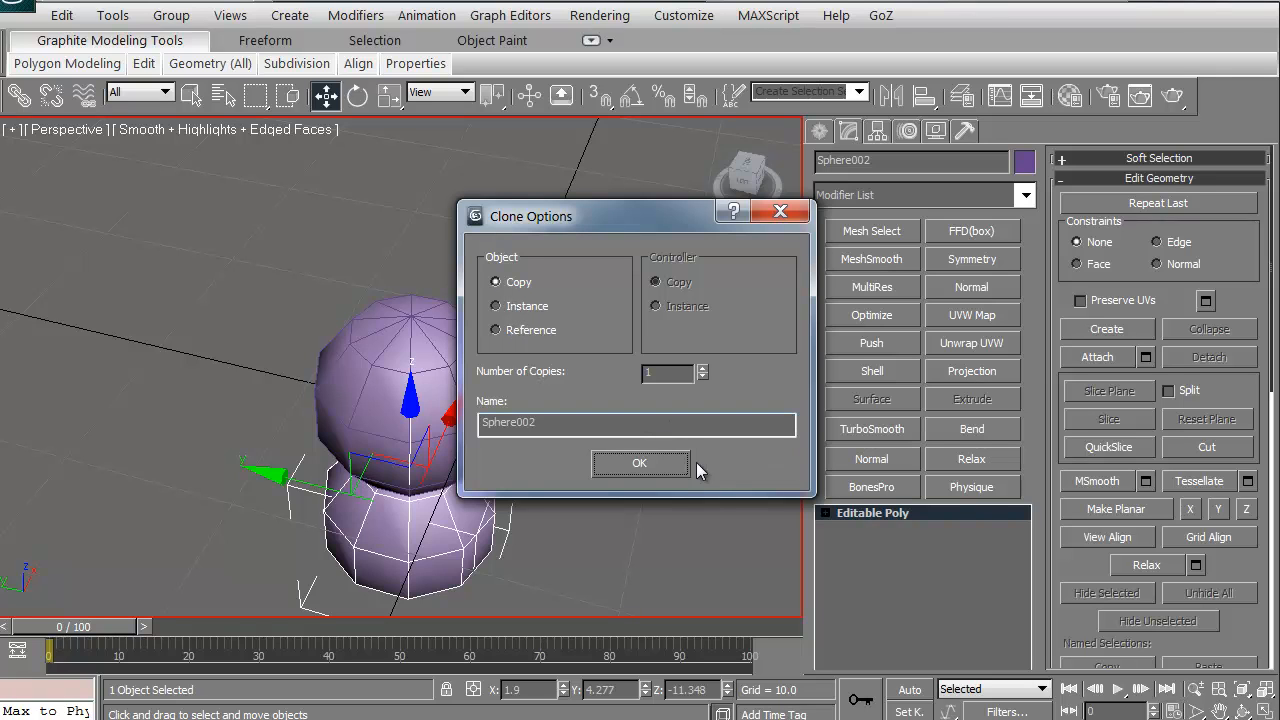
Shift-drag the sphere along Y and clone it as an Instance, creating Sphere002 beside the original.
left_click(729, 465)
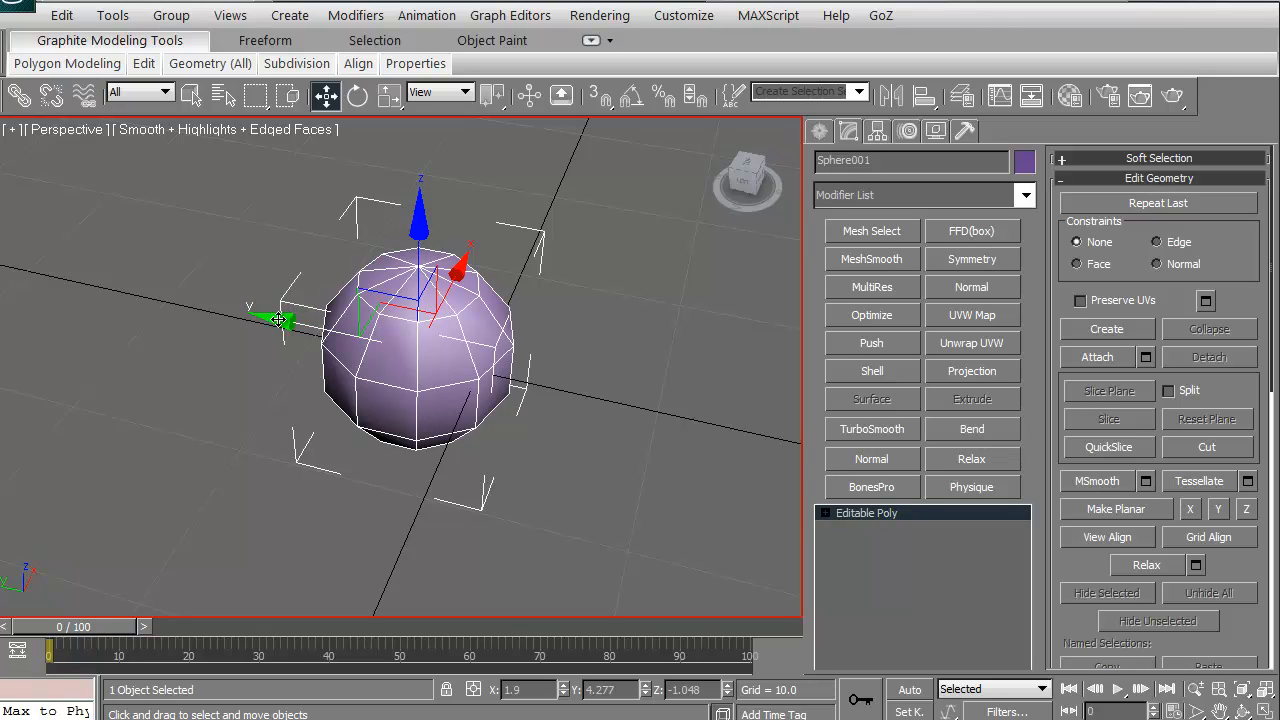
mouse_move(278, 319)
left_mouse_down()
mouse_move(305, 340)
mouse_move(483, 370)
left_mouse_up()
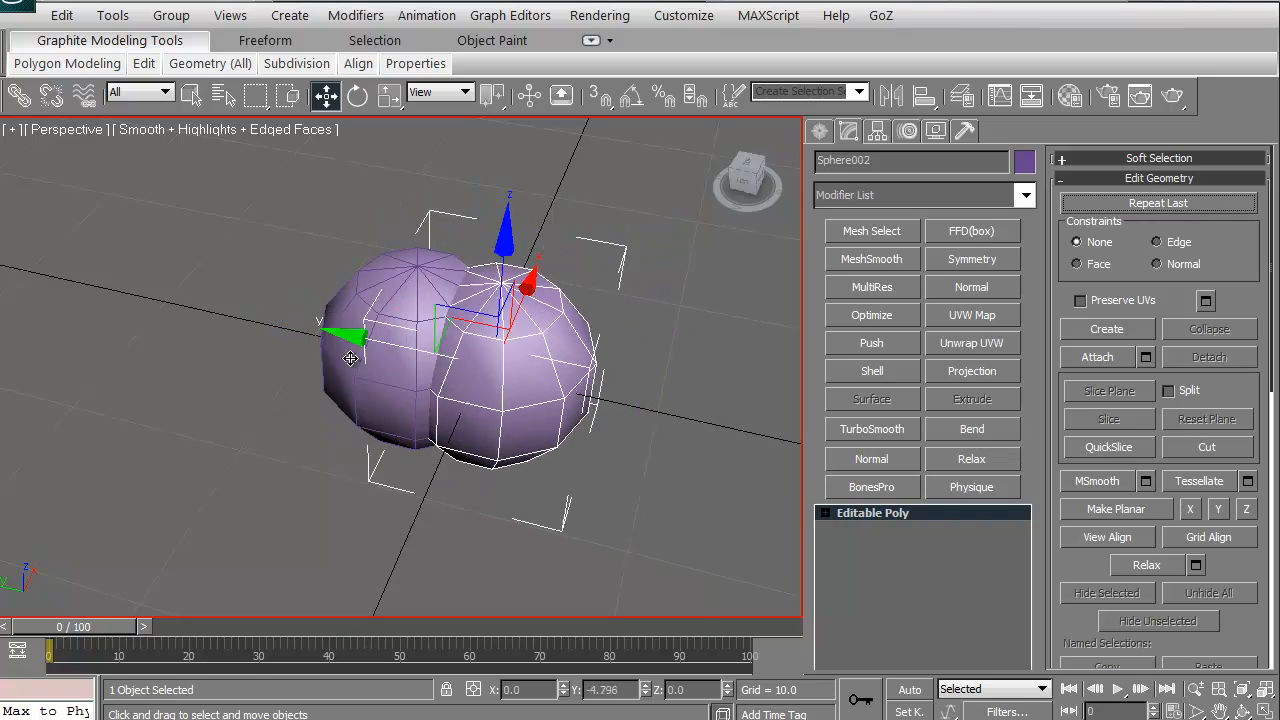
left_click_drag(483, 370, 490, 370, "shift")
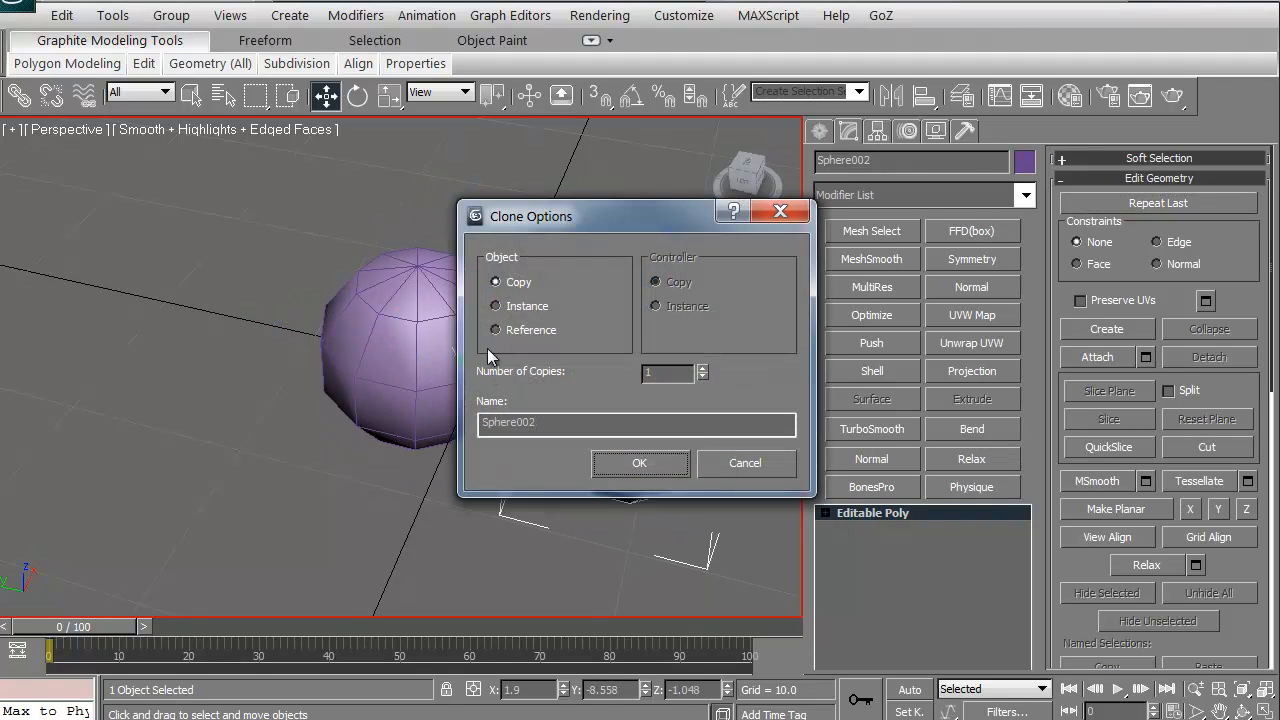
left_click(495, 306)
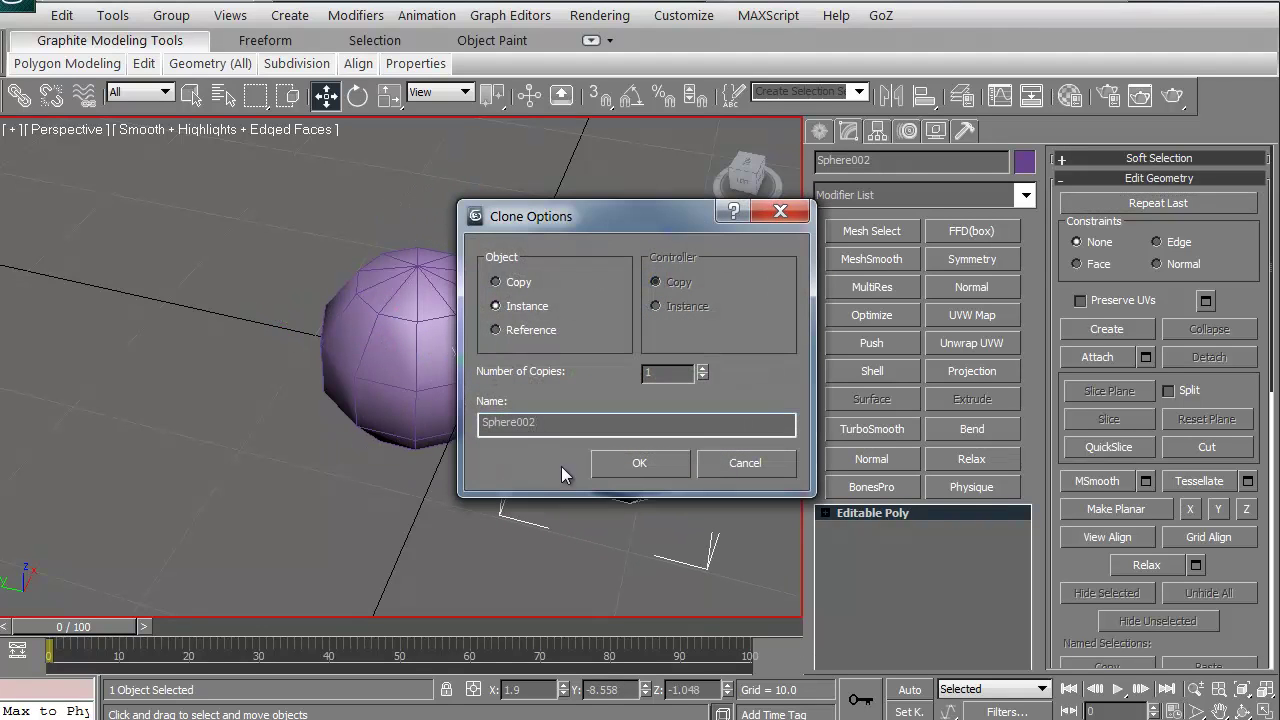
left_click(639, 463)
left_click(408, 362)
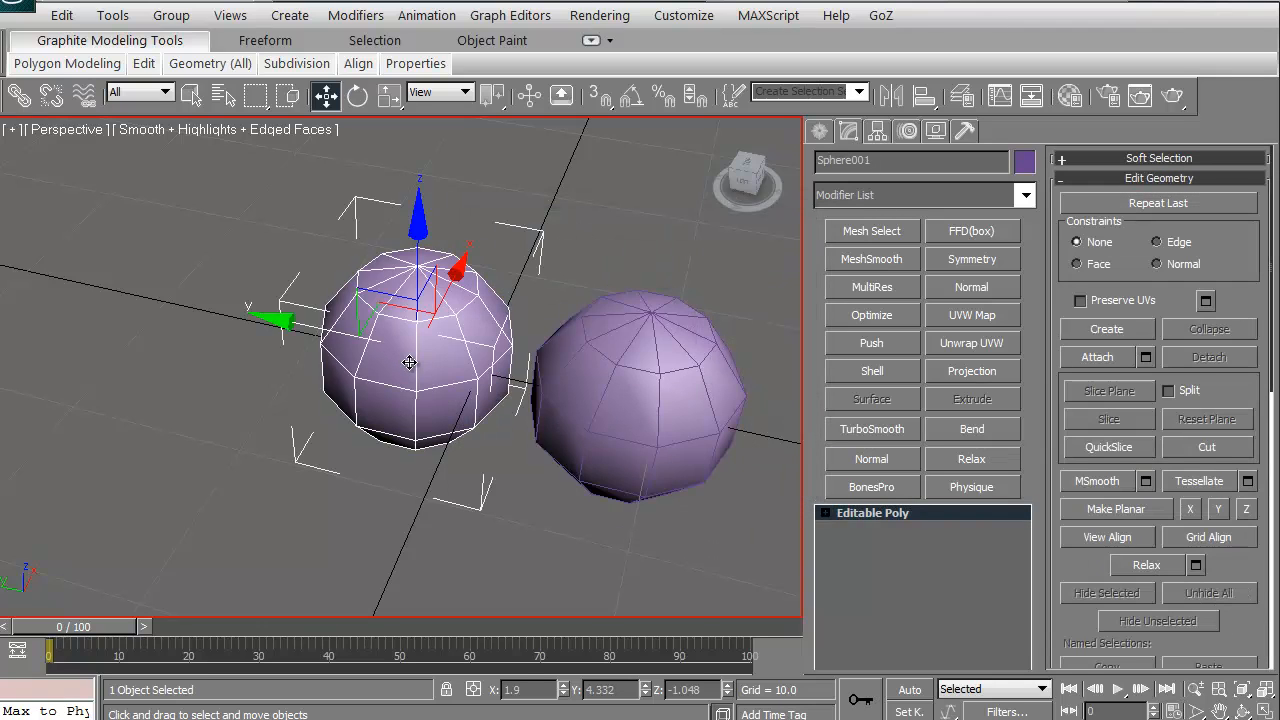
key("1")
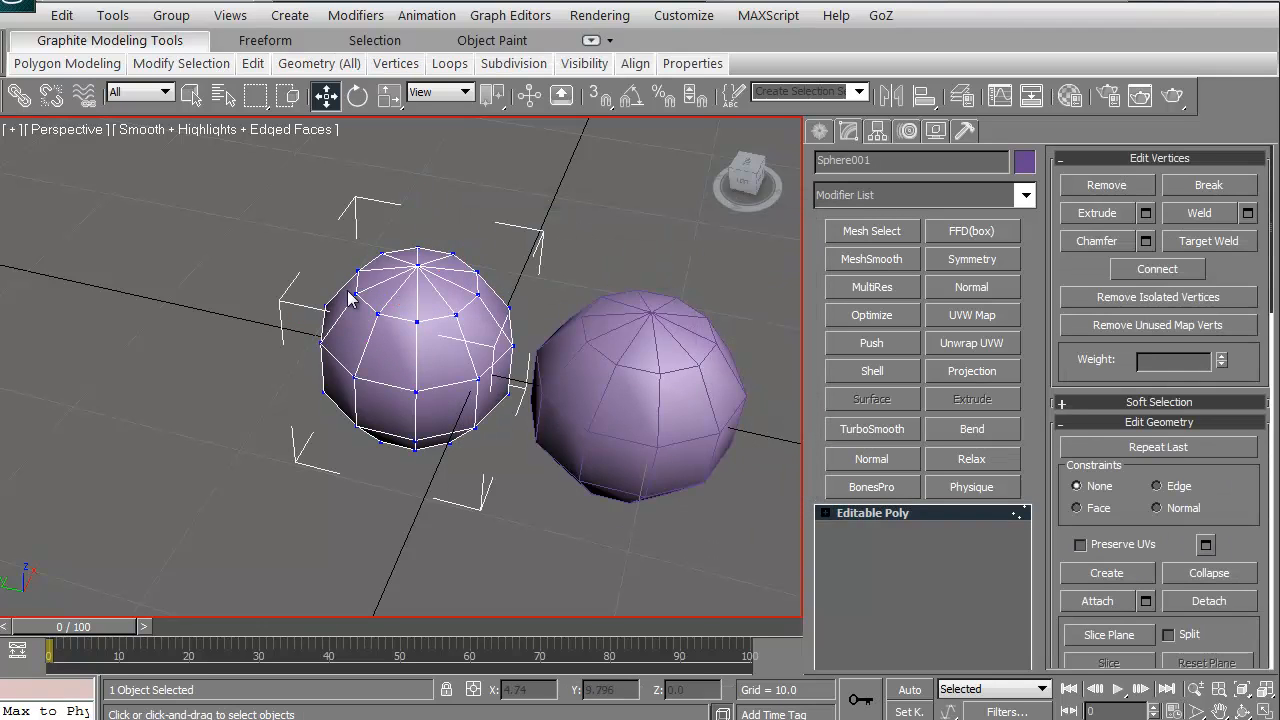
Enter Vertex level, pull the top vertices along Y, then undo the move leaving the sphere unchanged.
left_click(477, 278)
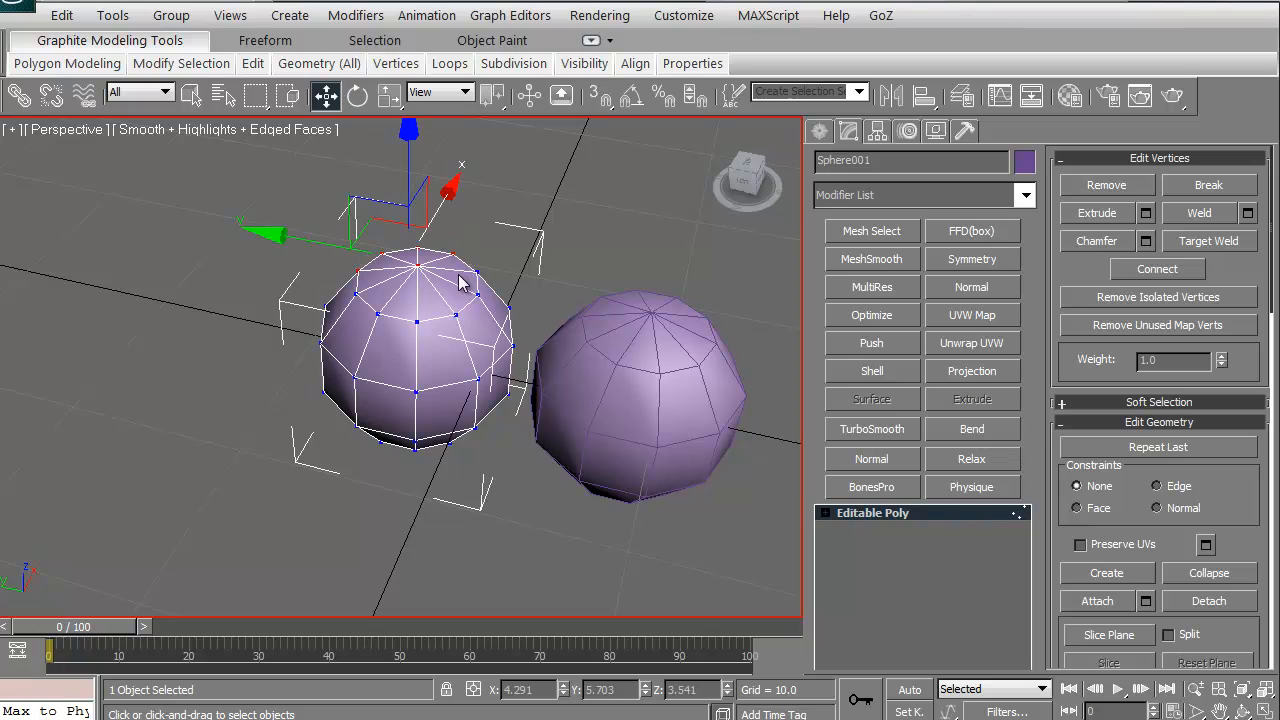
mouse_move(274, 235)
left_mouse_down()
mouse_move(216, 237)
mouse_move(280, 240)
left_mouse_up()
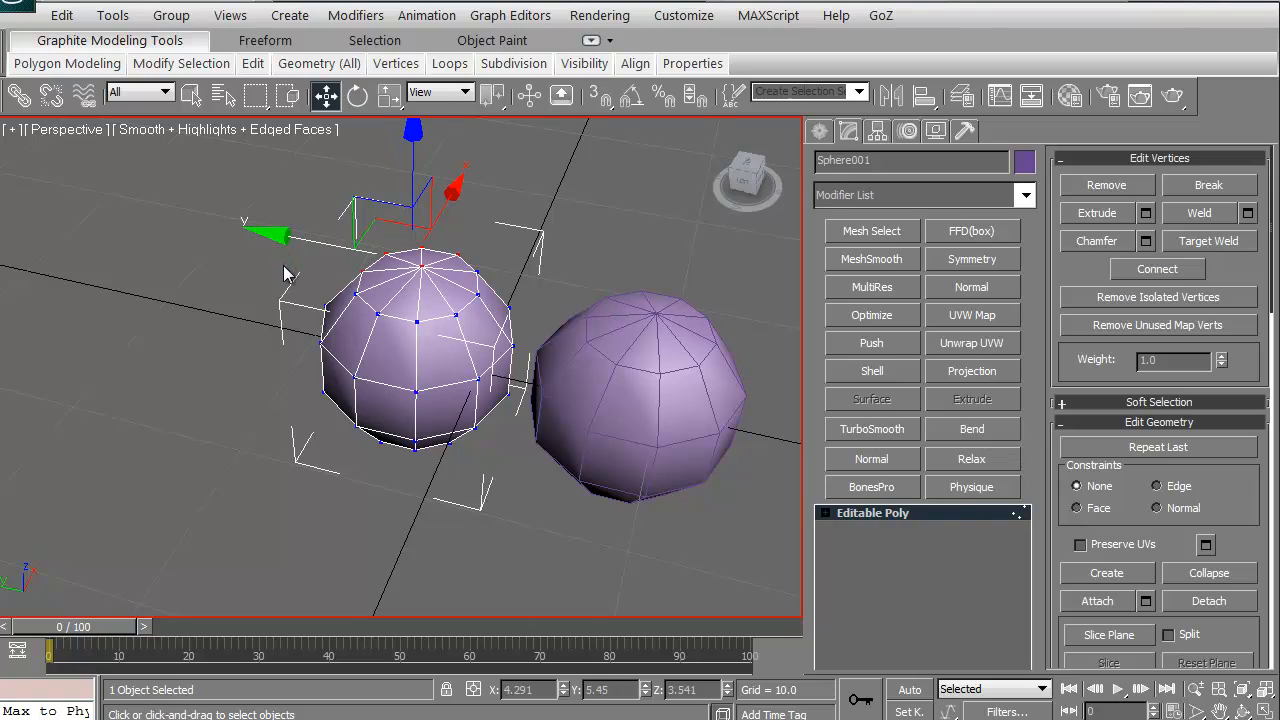
key("ctrl+z")
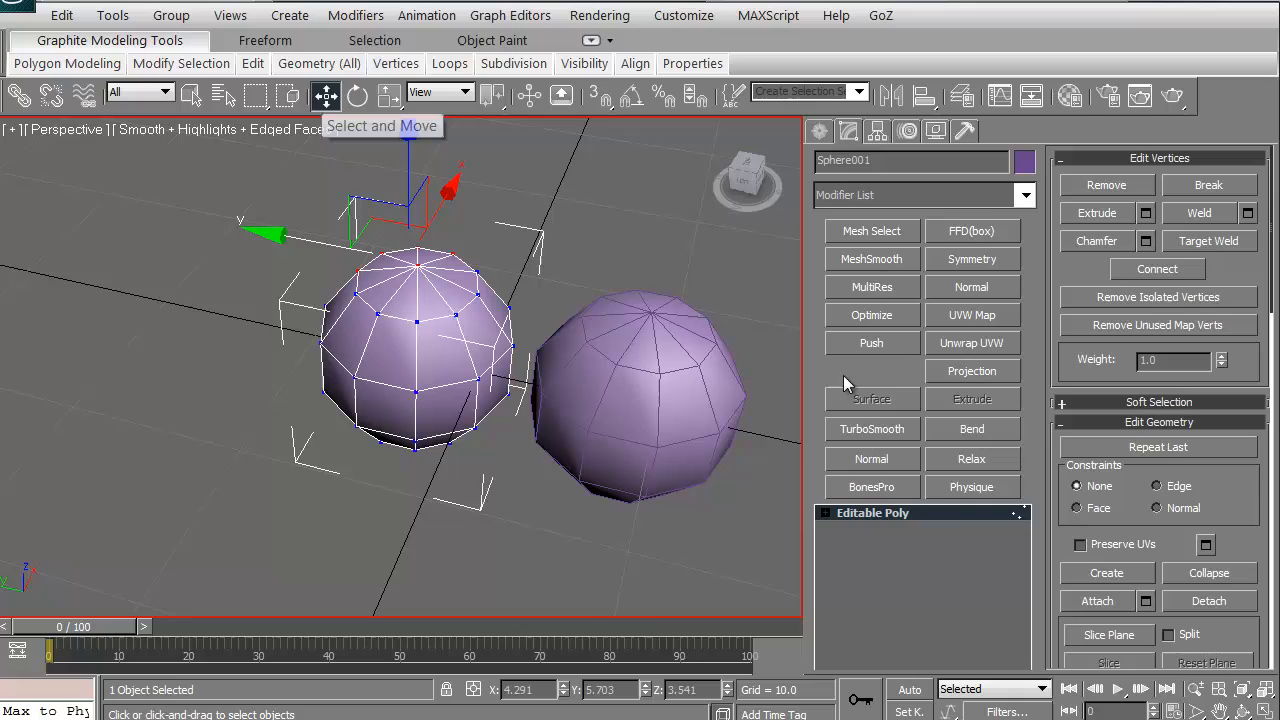
middle_click_drag(450, 325, 452, 345)
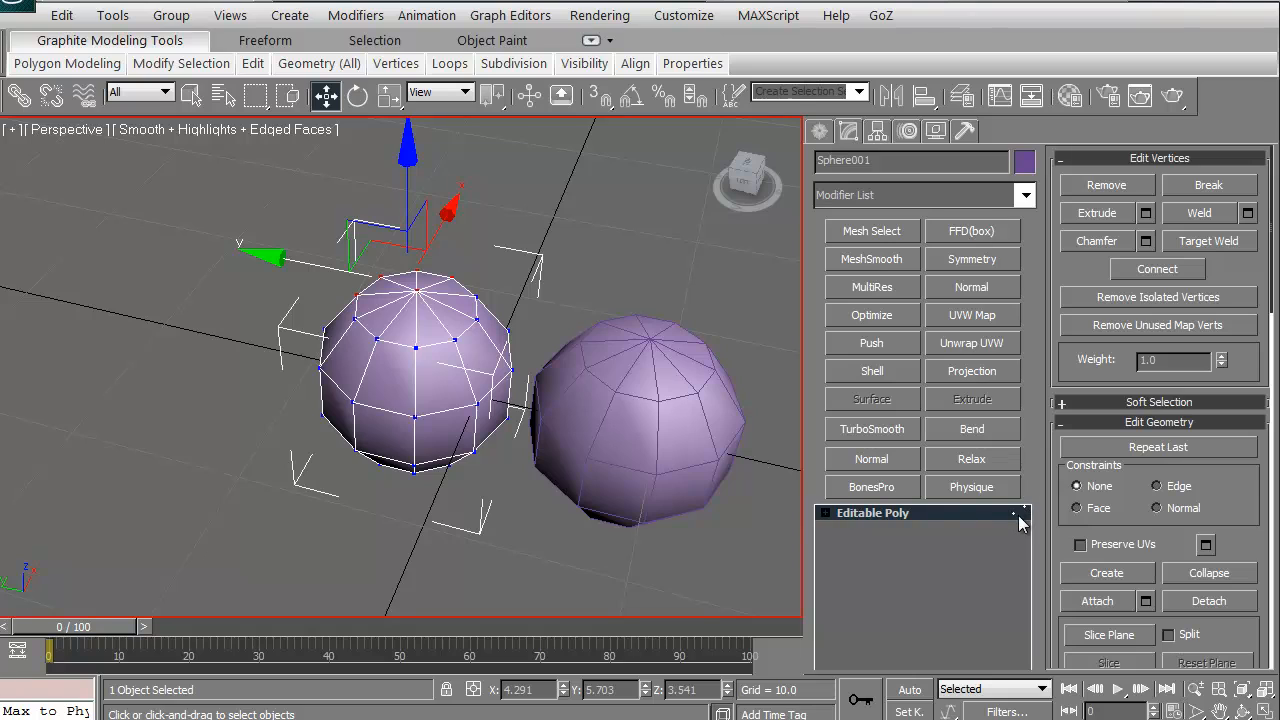
Cycle the sphere through Edge, Border, Polygon and Element sub-object levels with keys 2-5.
key("2")
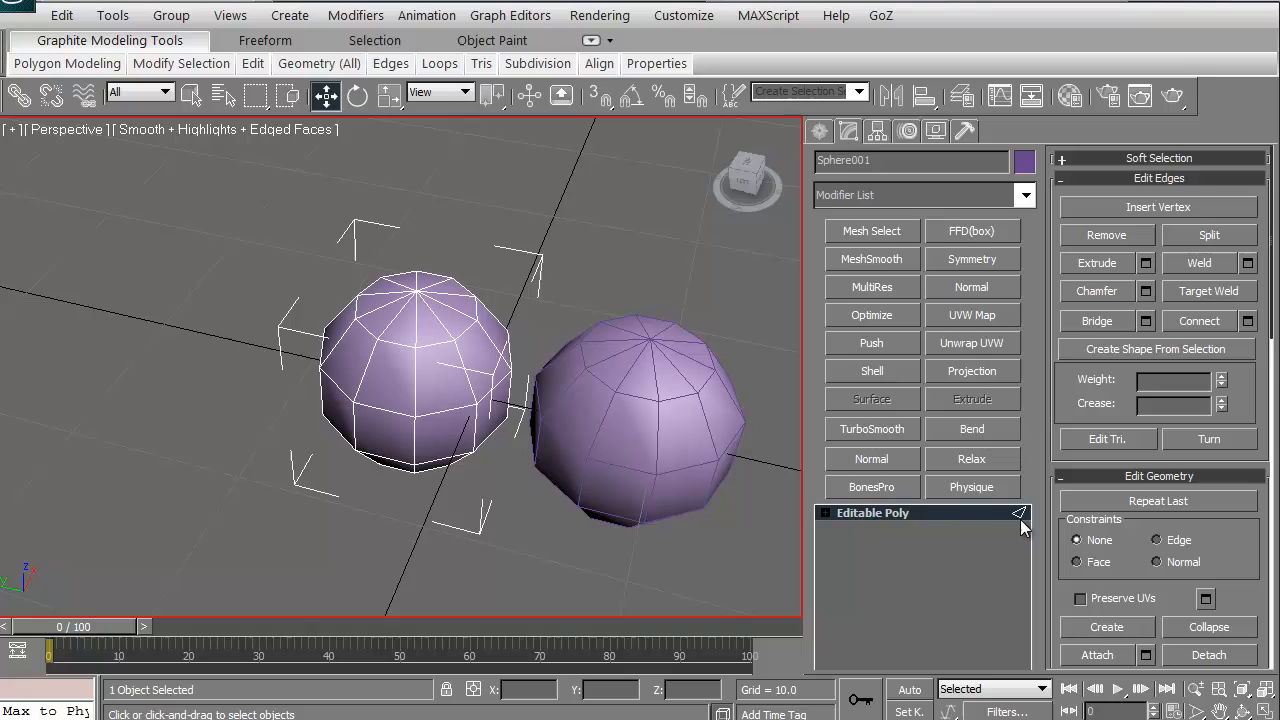
key("3")
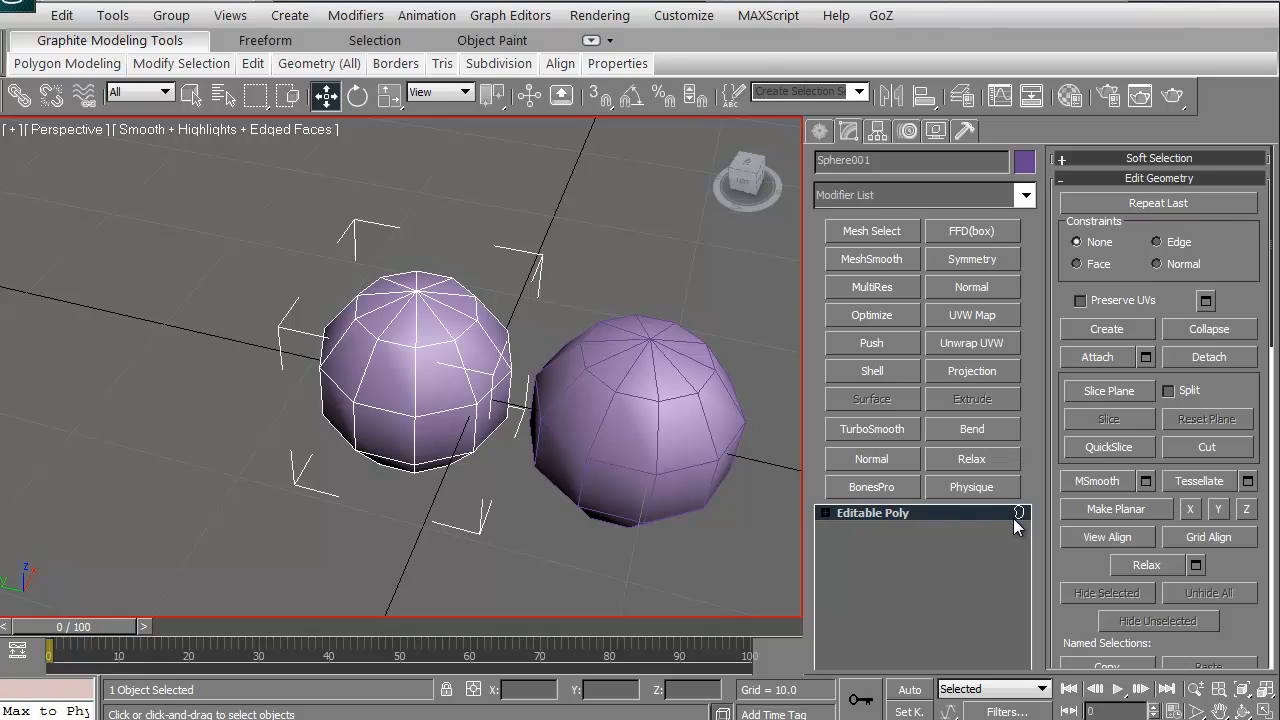
key("4")
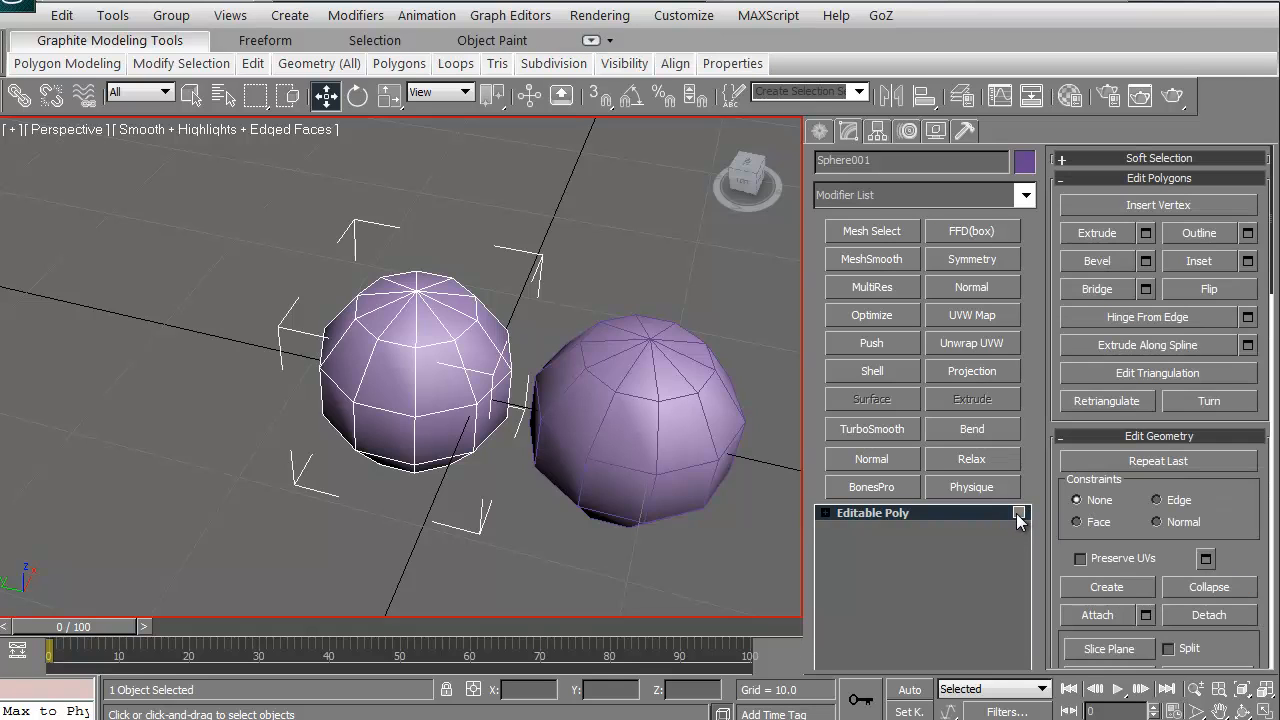
key("5")
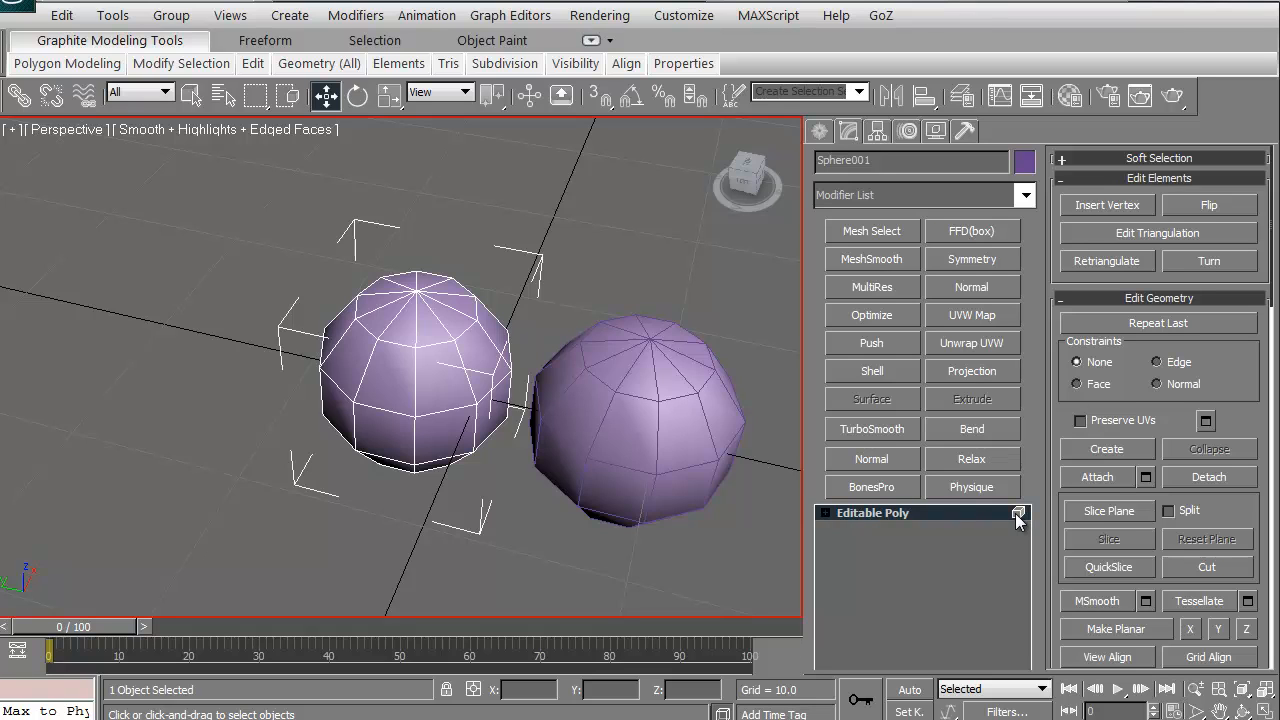
Leave sub-object editing and deselect everything in the scene.
key("5")
left_click(302, 508)
middle_click_drag(302, 508, 300, 440)
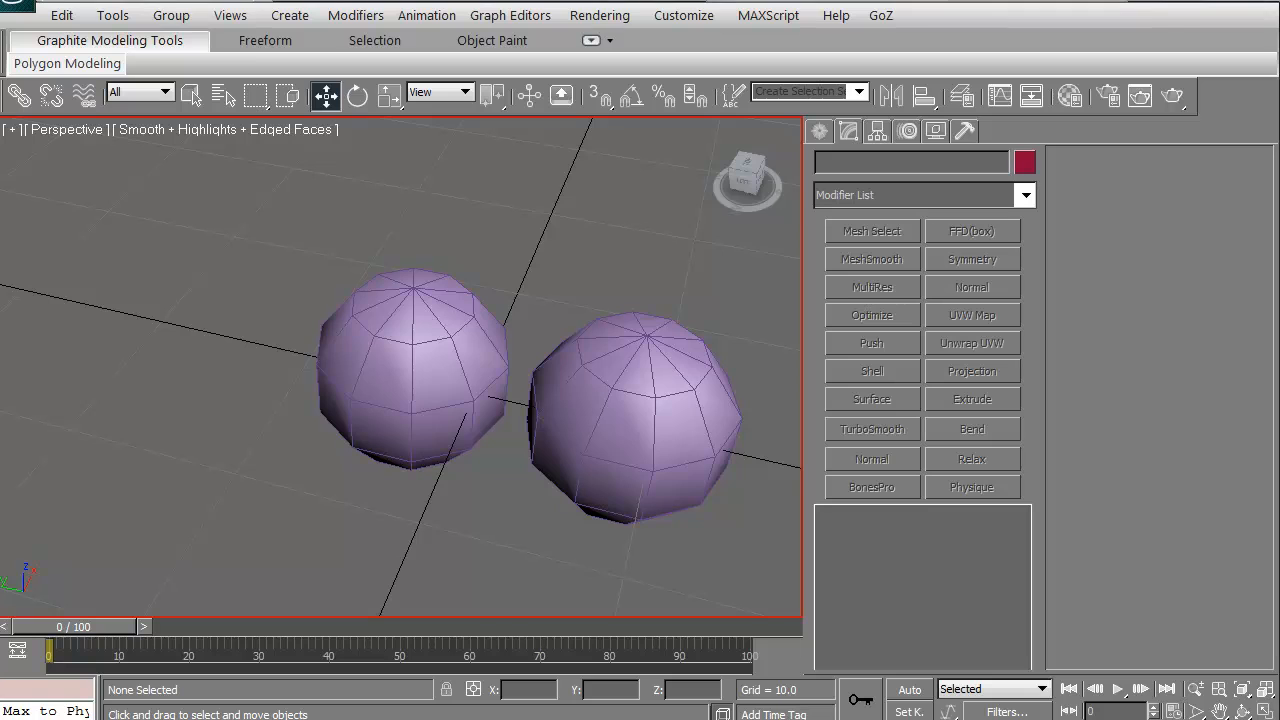
Delete the right sphere, Sphere002, and select the remaining Sphere001.
left_click(618, 412)
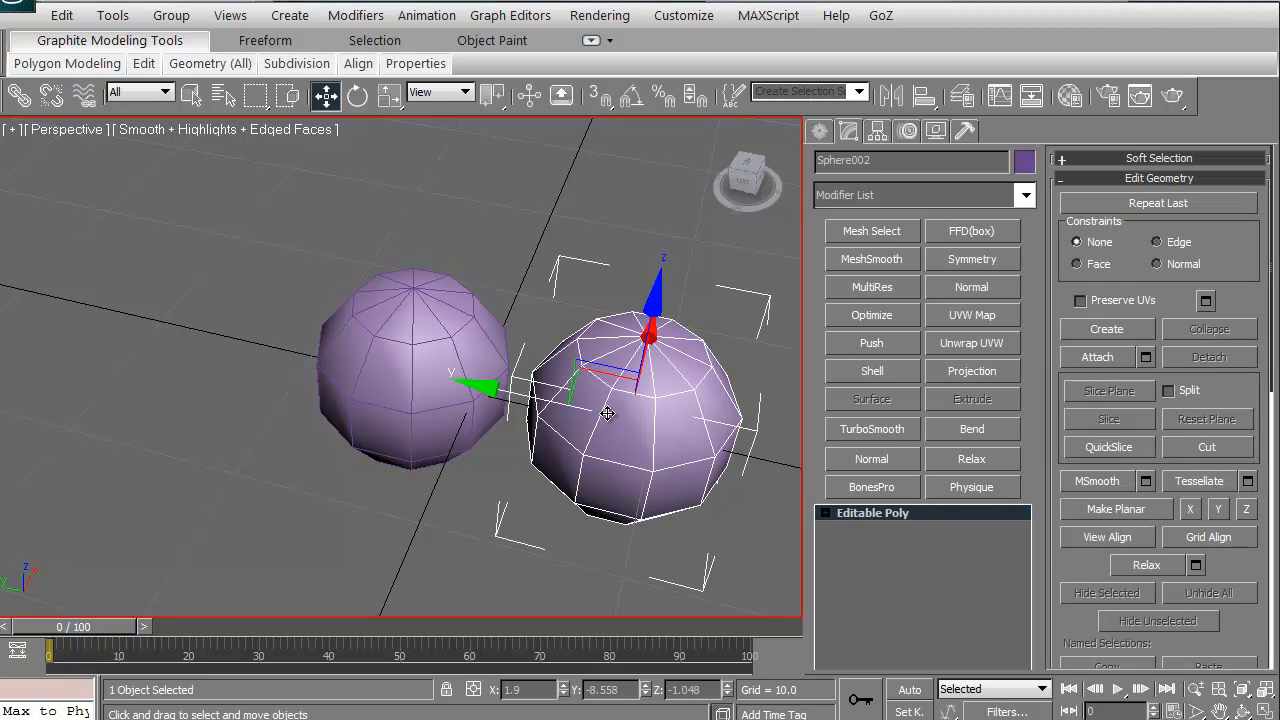
key("Delete")
left_click(401, 396)
scroll(401, 396, "up", 2)
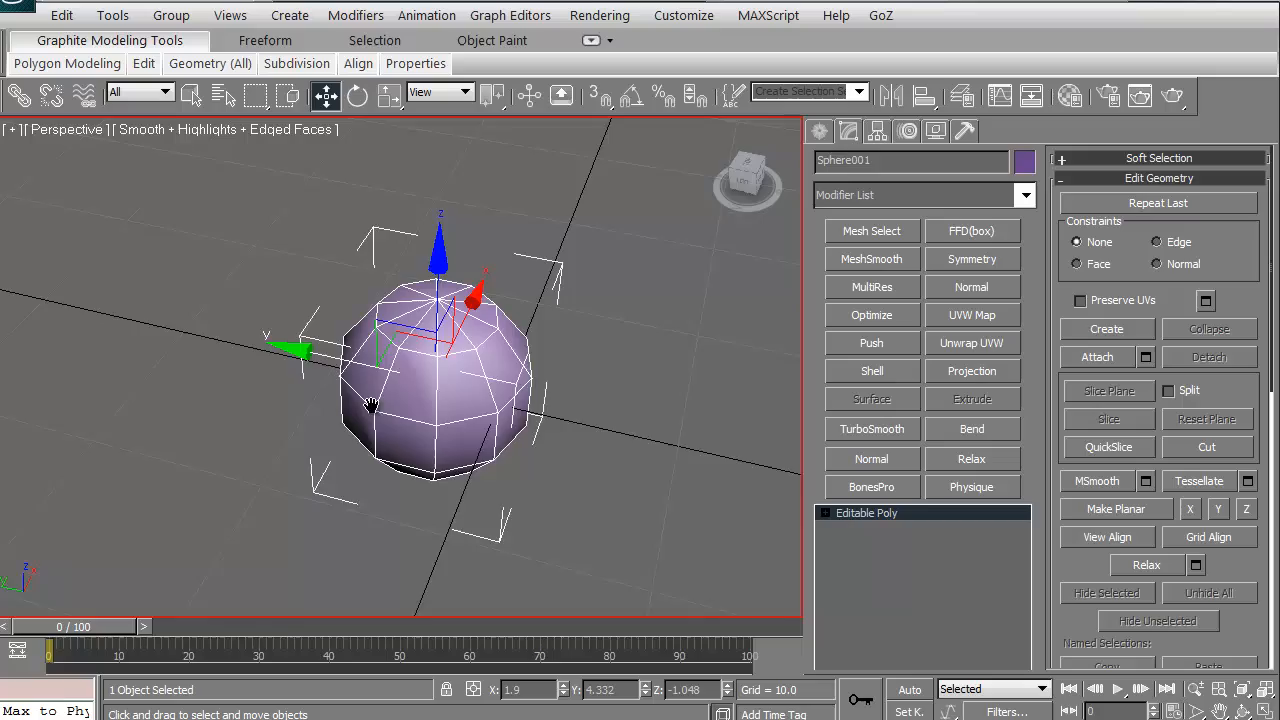
Orbit the view around Sphere001 with Arc Rotate.
key("ctrl+r")
mouse_move(500, 380)
left_mouse_down()
mouse_move(583, 357)
mouse_move(578, 458)
left_mouse_up()
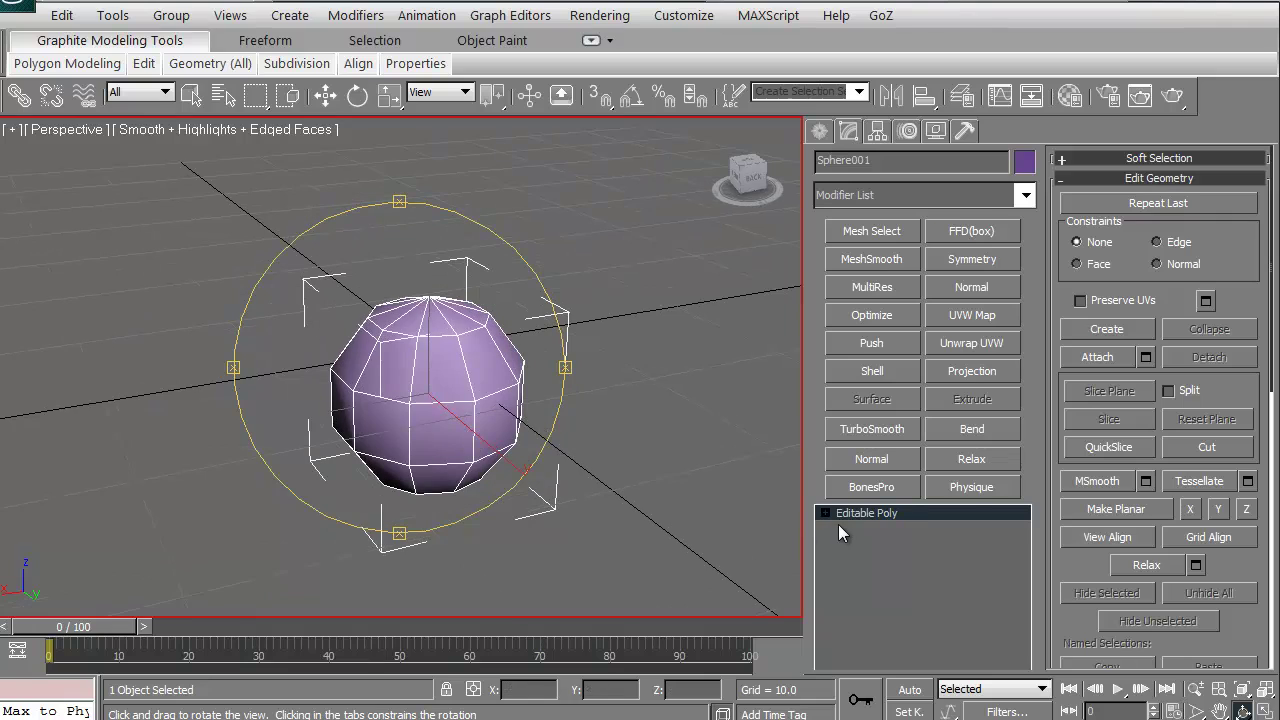
key("1")
key("w")
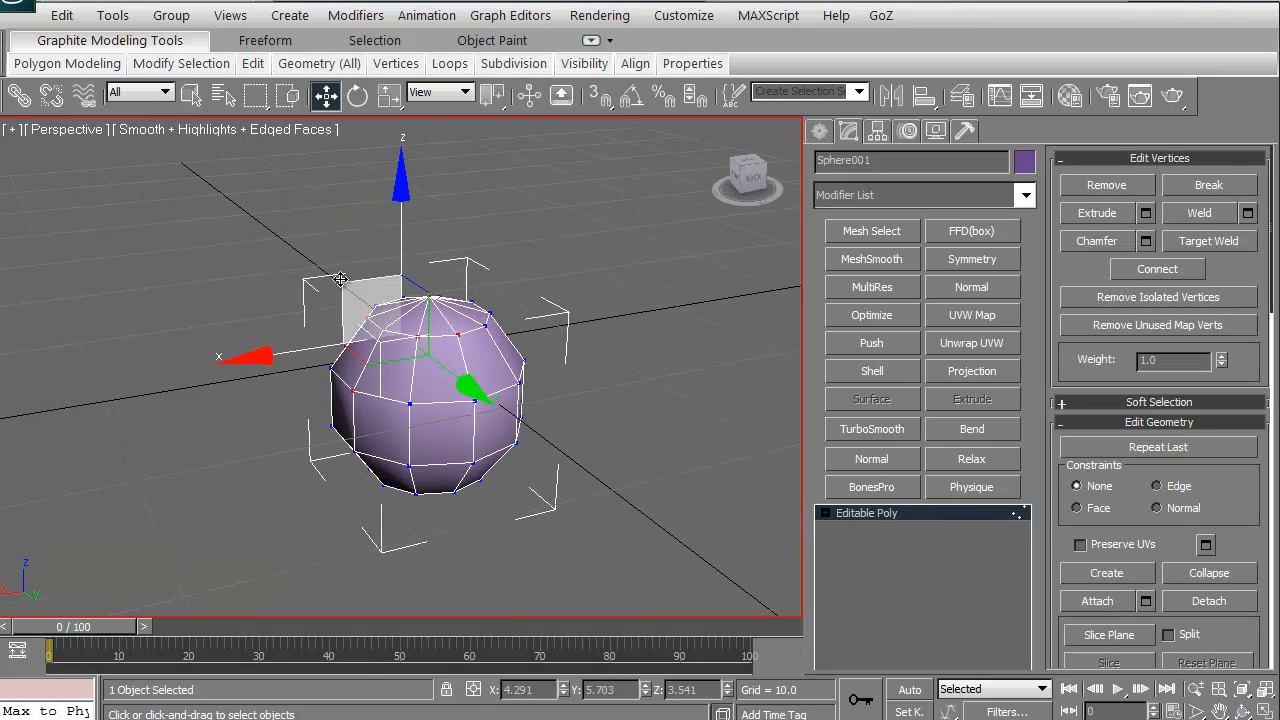
left_click(291, 270)
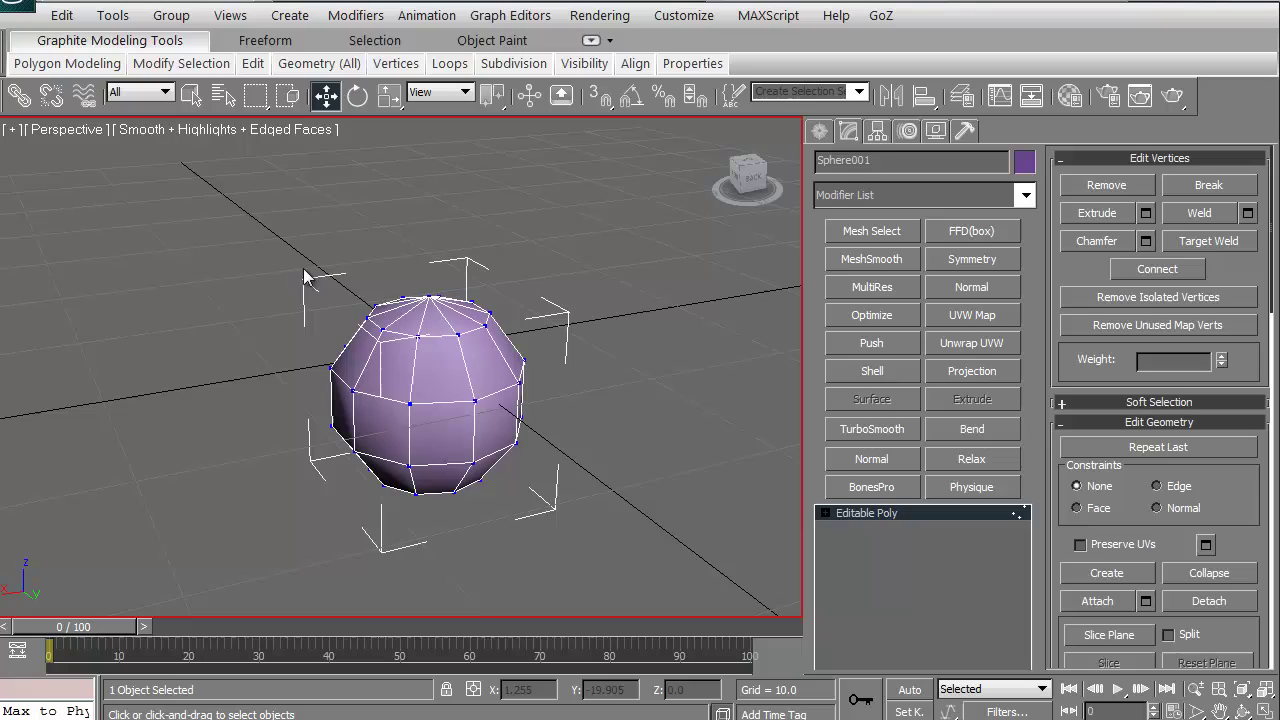
left_click(487, 322)
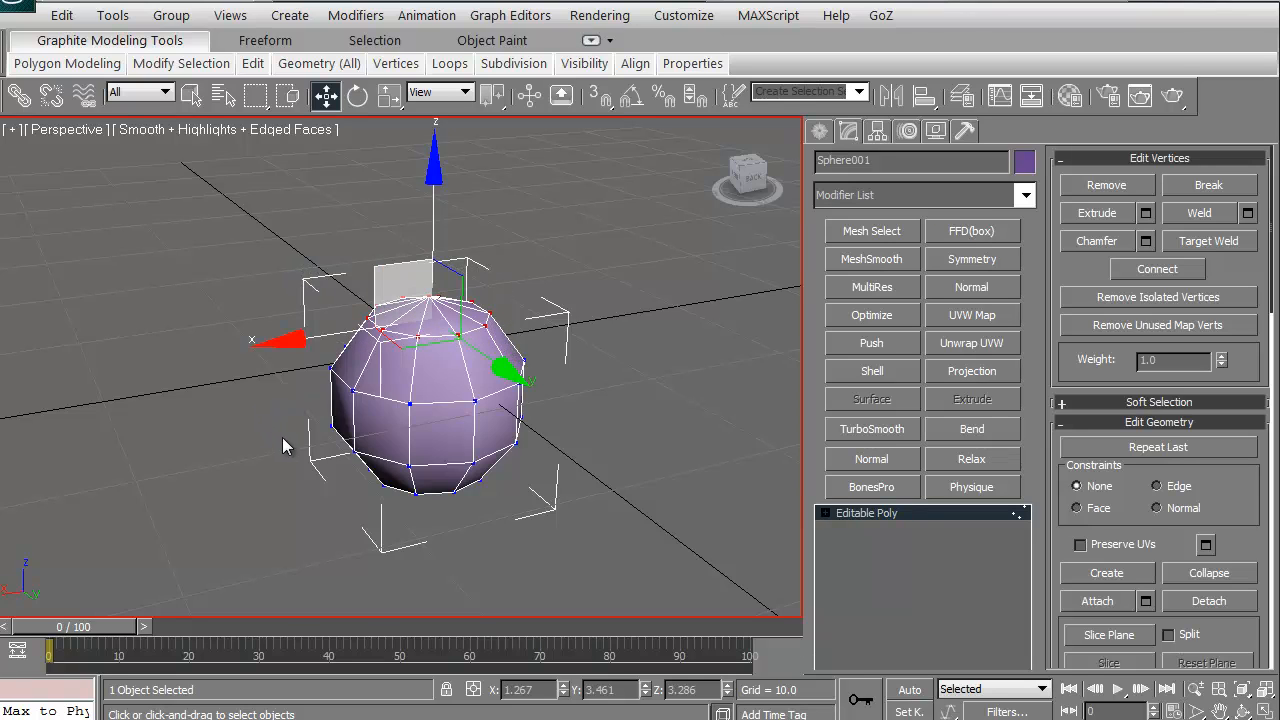
middle_click_drag(352, 432, 345, 428)
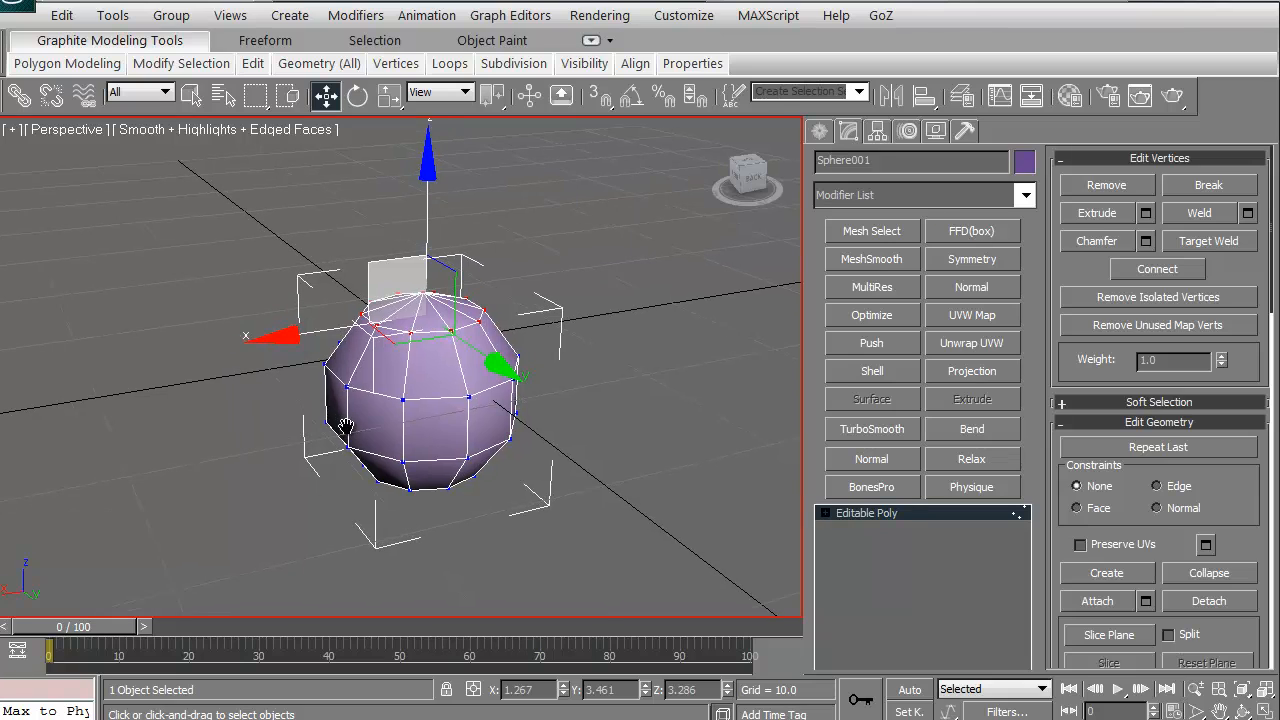
key("Delete")
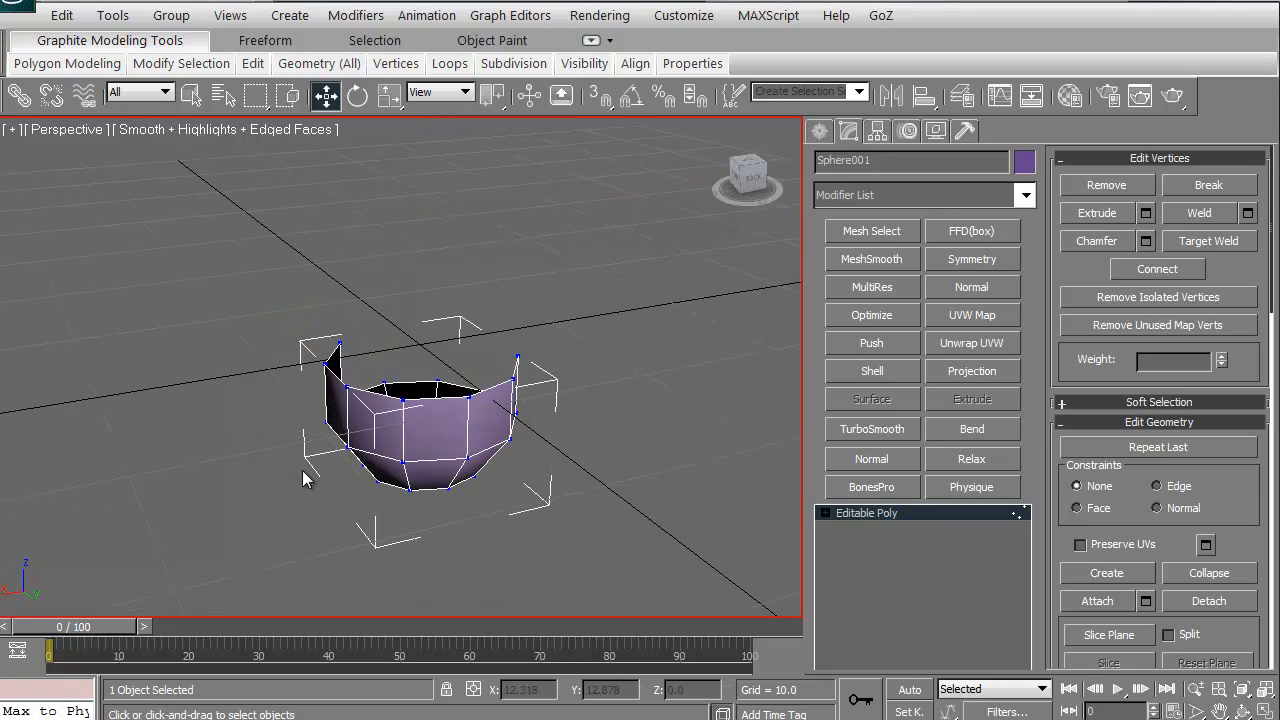
key("ctrl+z")
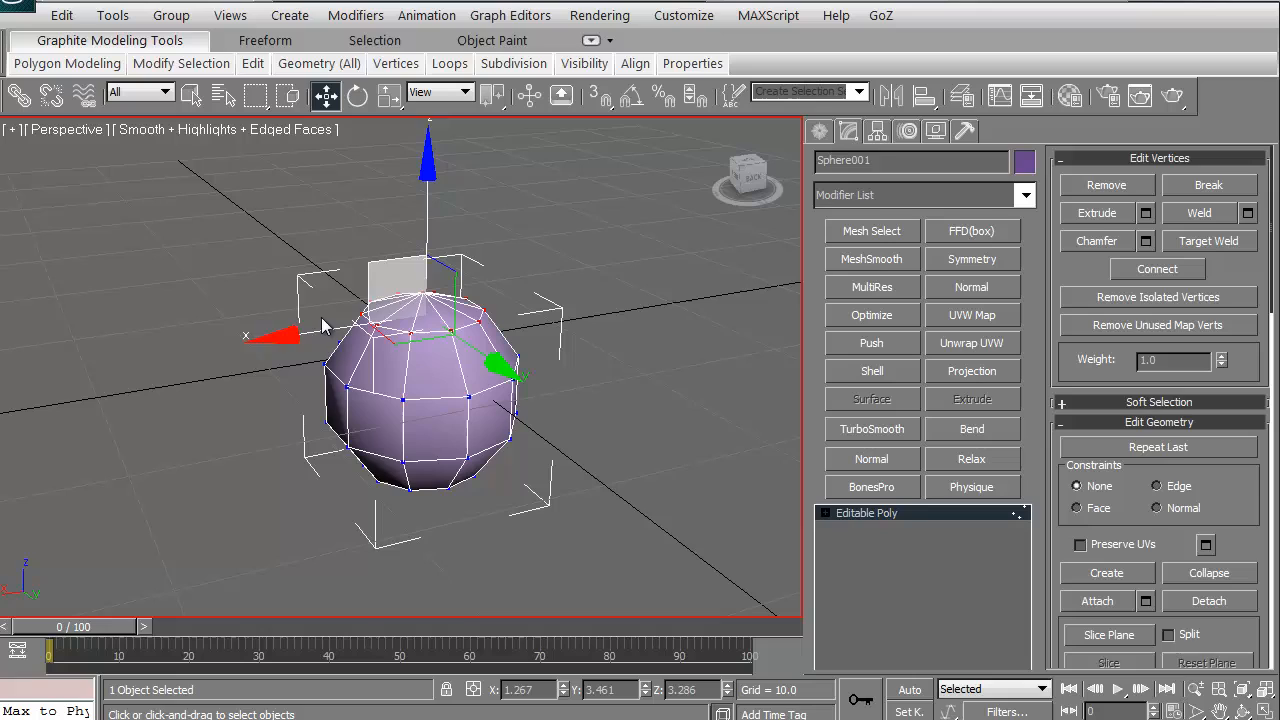
left_click(300, 493)
left_click(345, 385)
key("Delete")
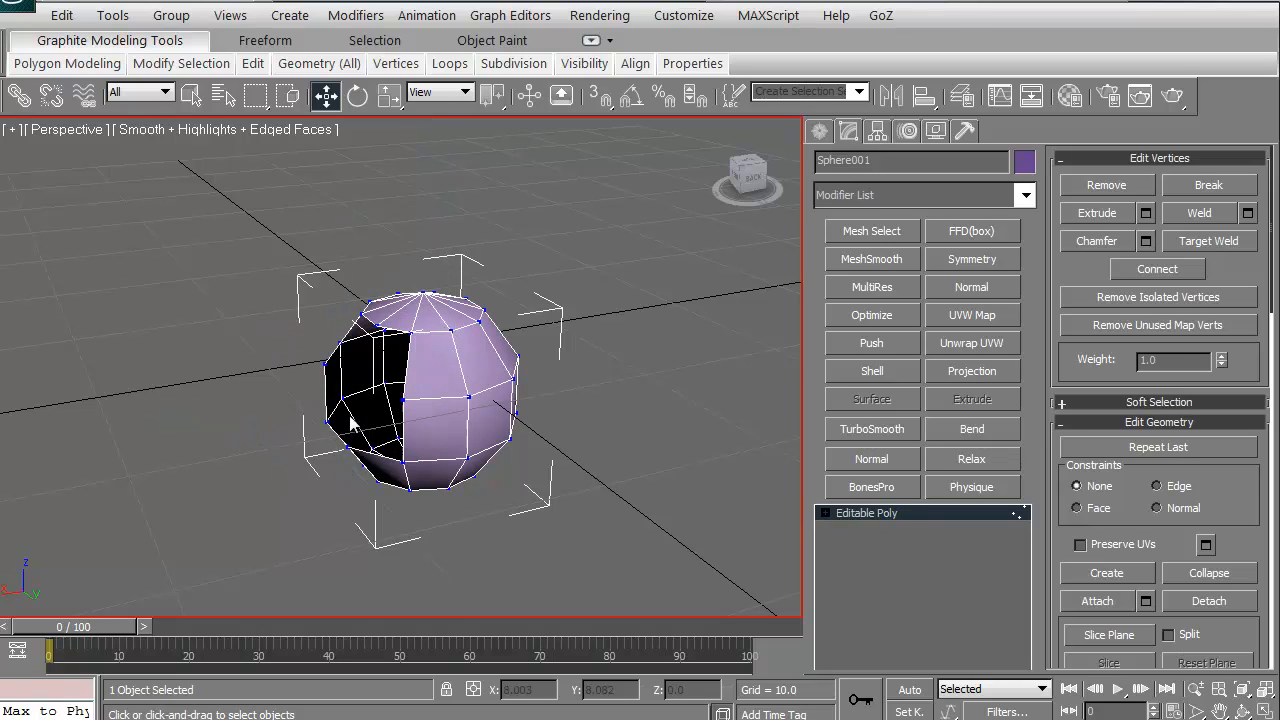
left_click(510, 380)
key("Delete")
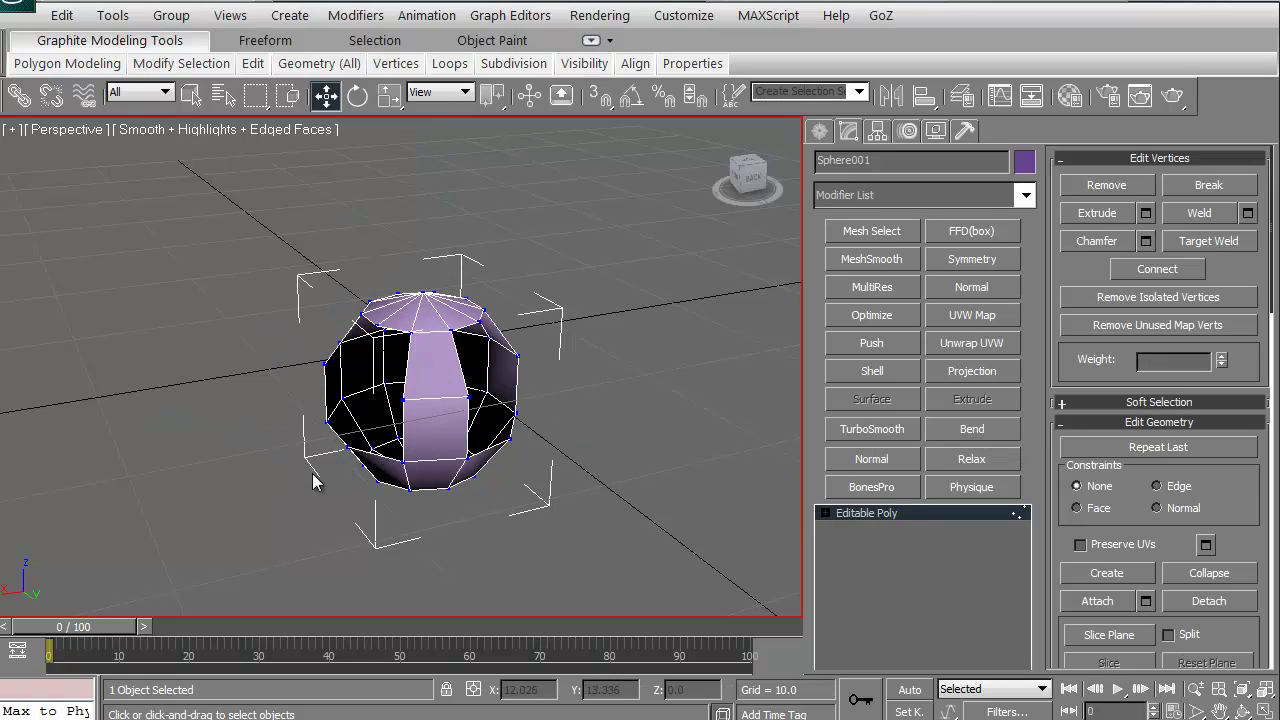
key("ctrl+z")
left_click(250, 334)
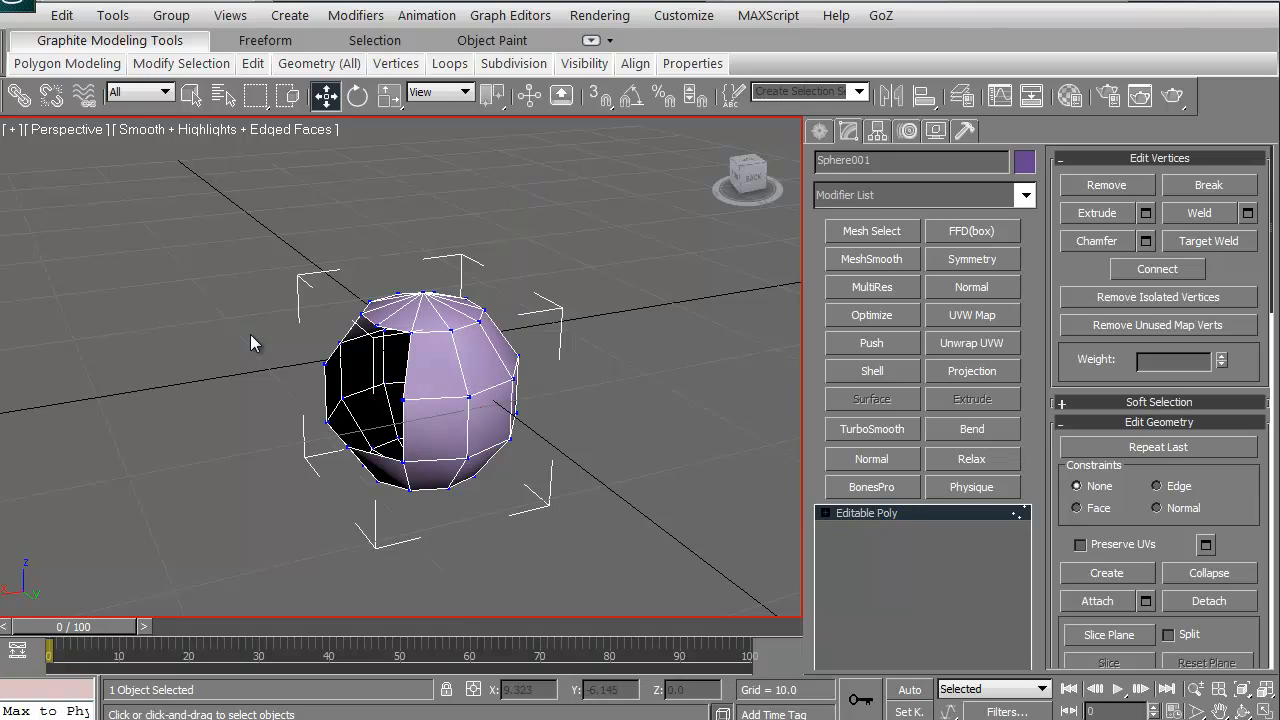
key("ctrl+z")
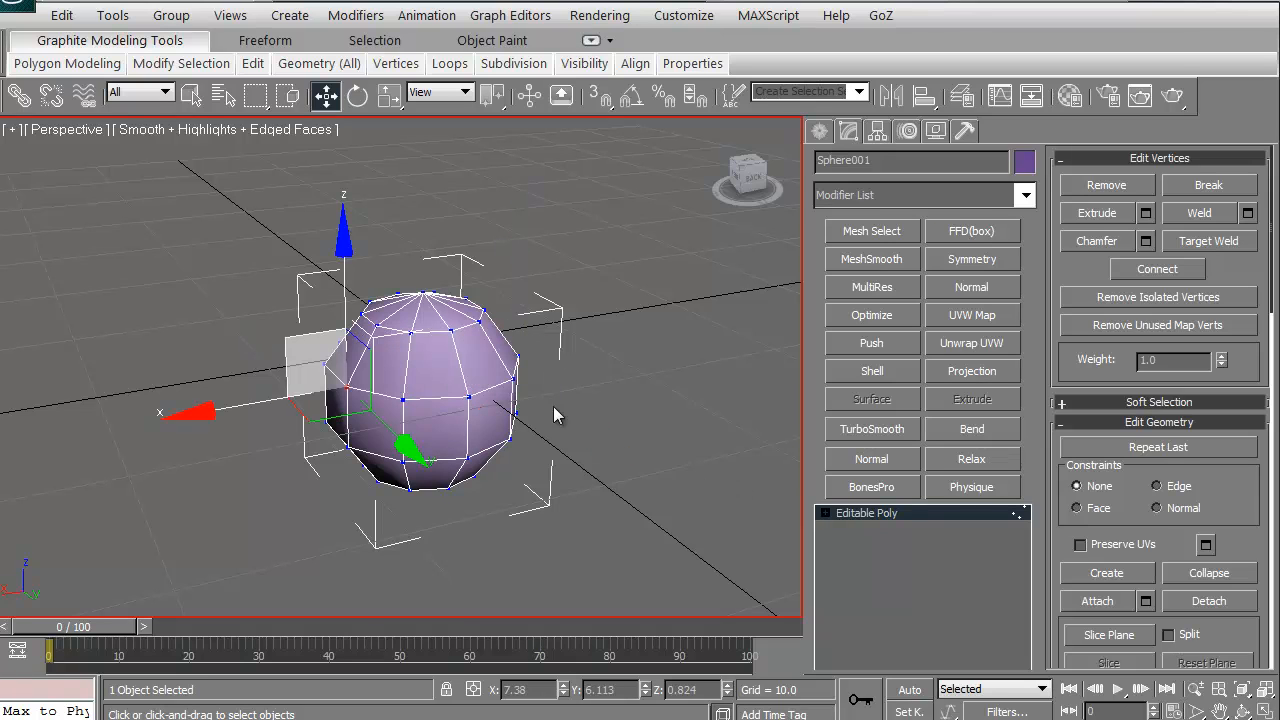
Delete three polygons from the sphere's front at Polygon level, then undo the deletions.
key("4")
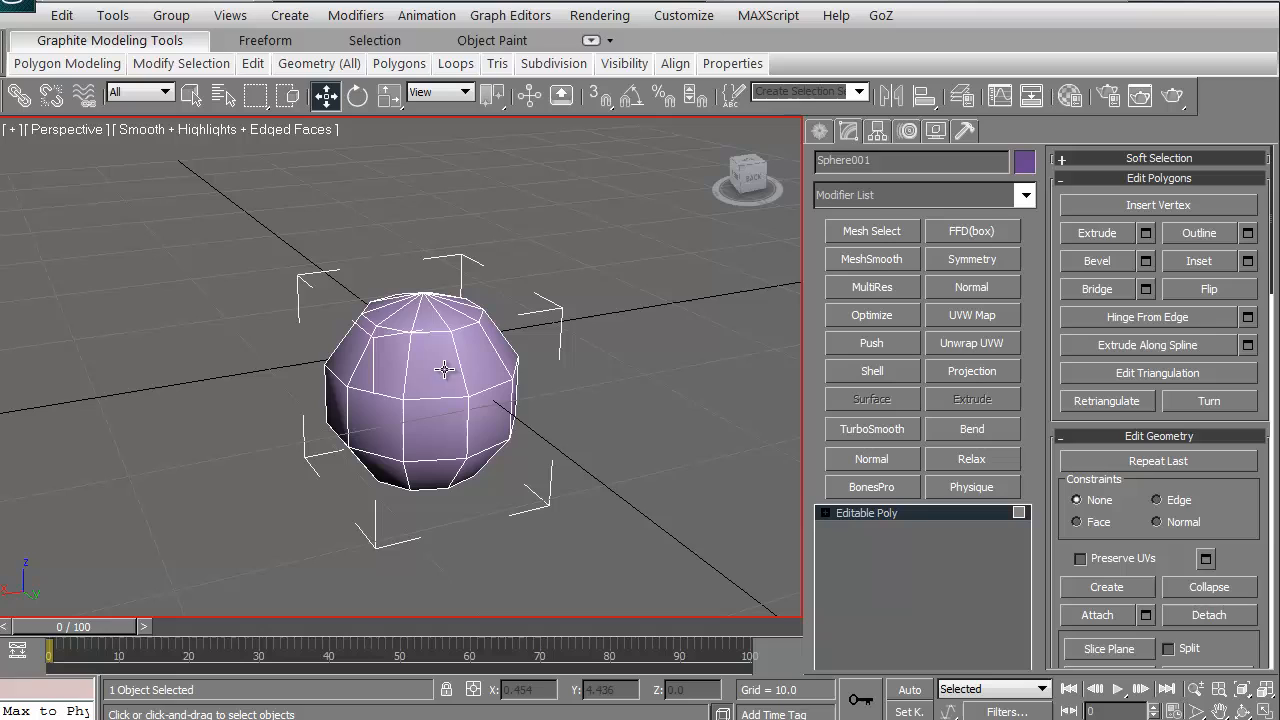
left_click(444, 370)
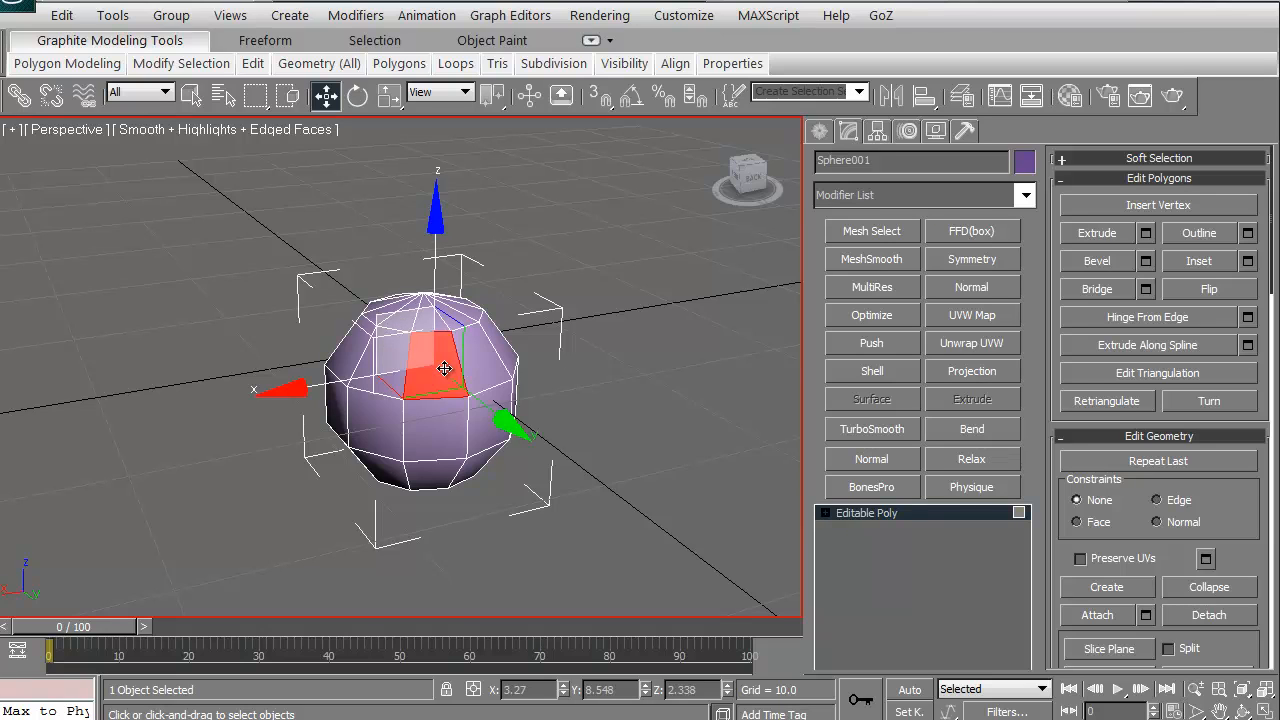
key("Delete")
left_click(380, 392)
key("Delete")
left_click(485, 415)
key("Delete")
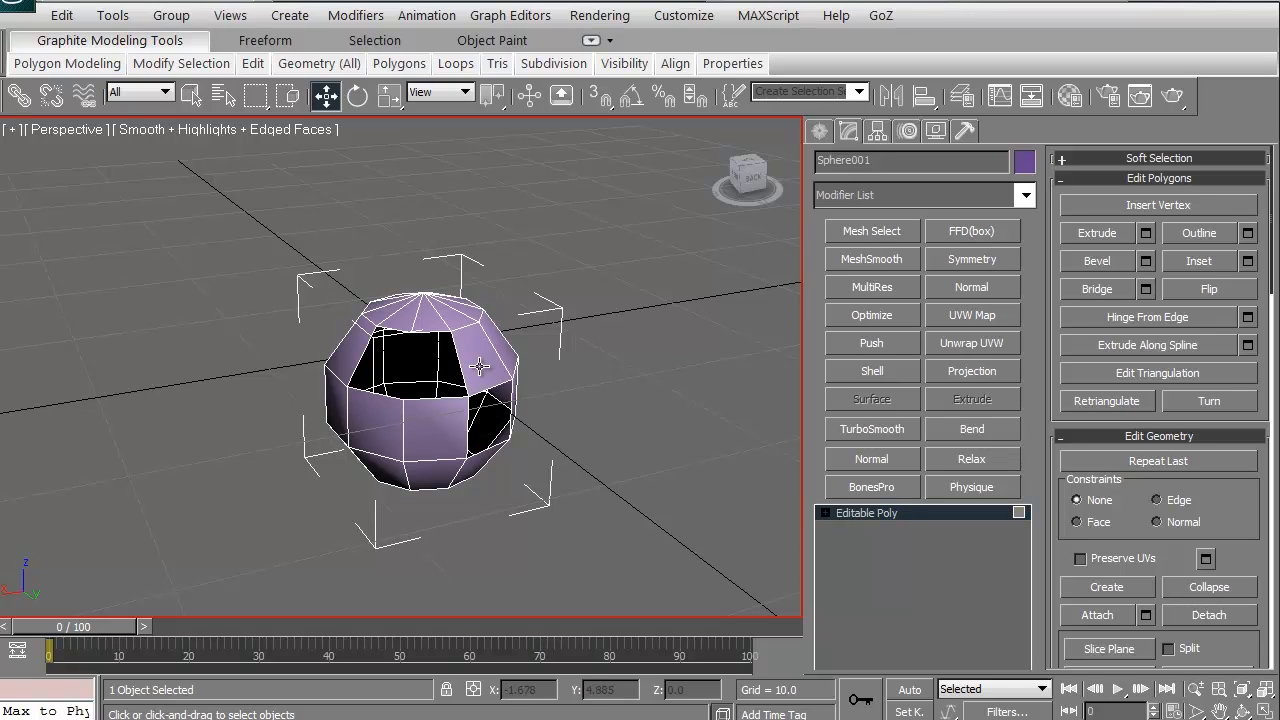
key("ctrl+z")
key("ctrl+z")
key("ctrl+z")
key("ctrl+z")
key("ctrl+z")
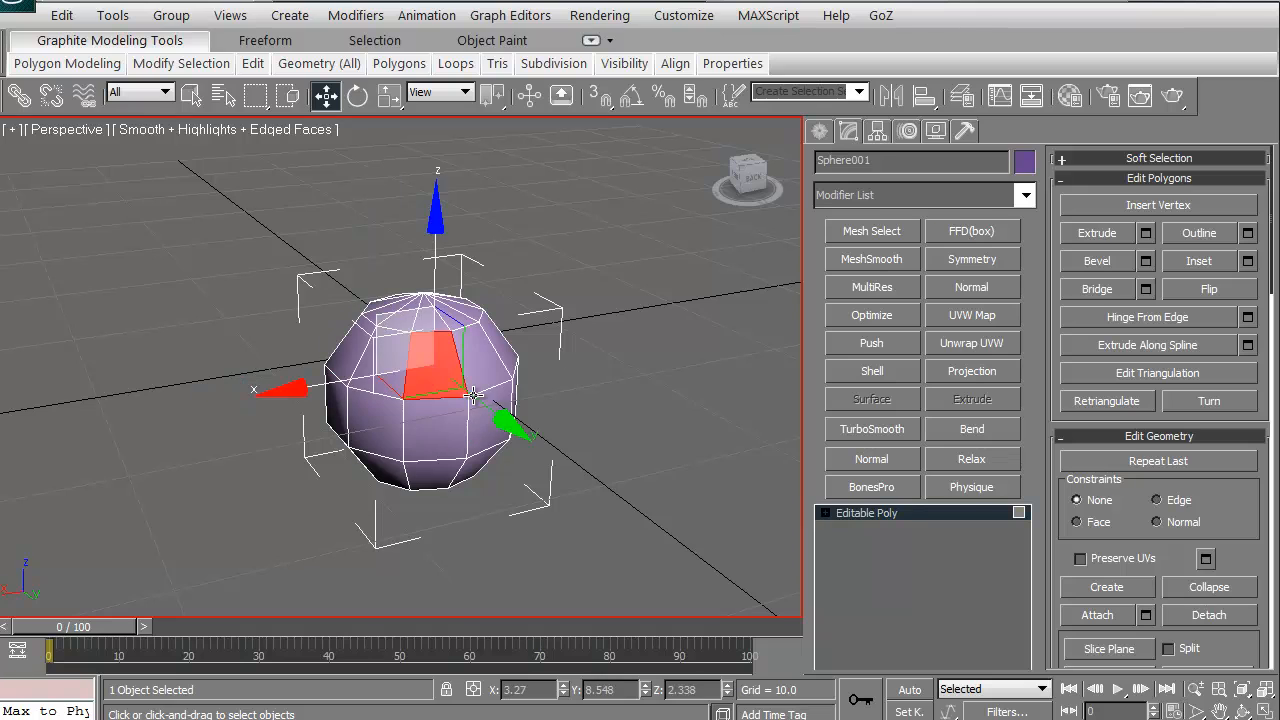
Delete a vertex at Vertex level, leaving a hole, and orbit to view the sphere from the front.
key("1")
left_click(355, 405)
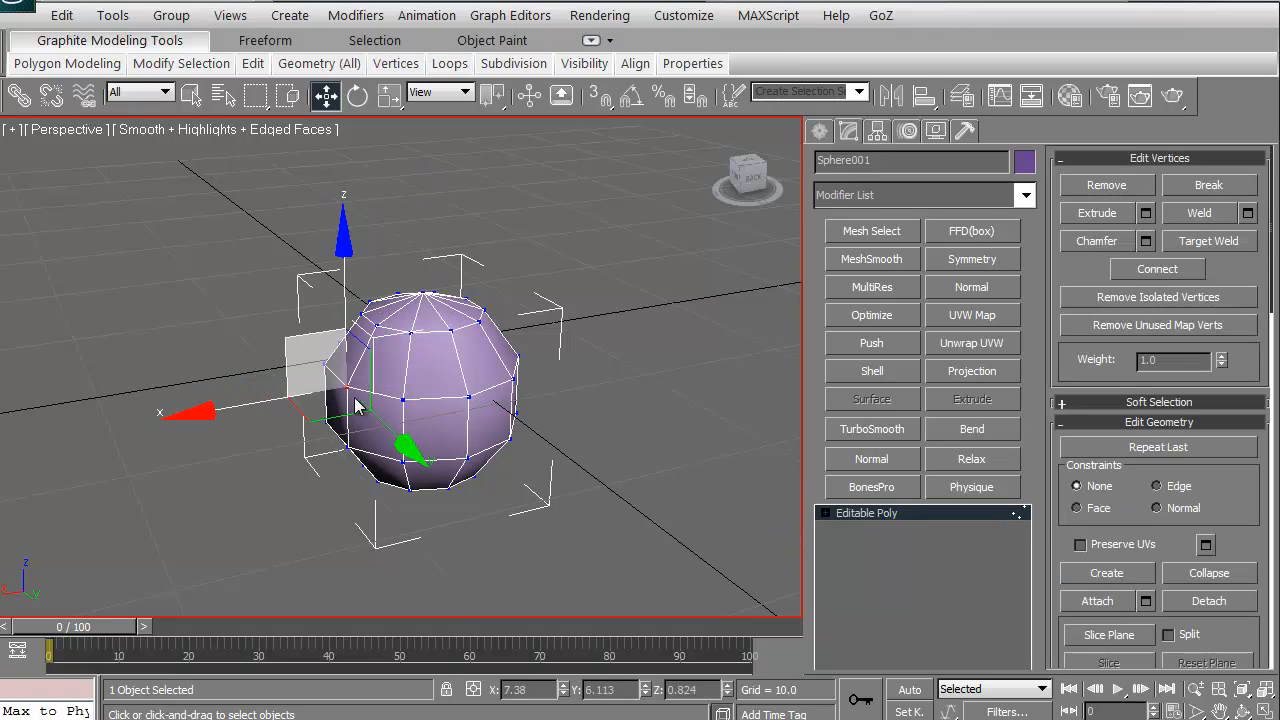
left_click(412, 335)
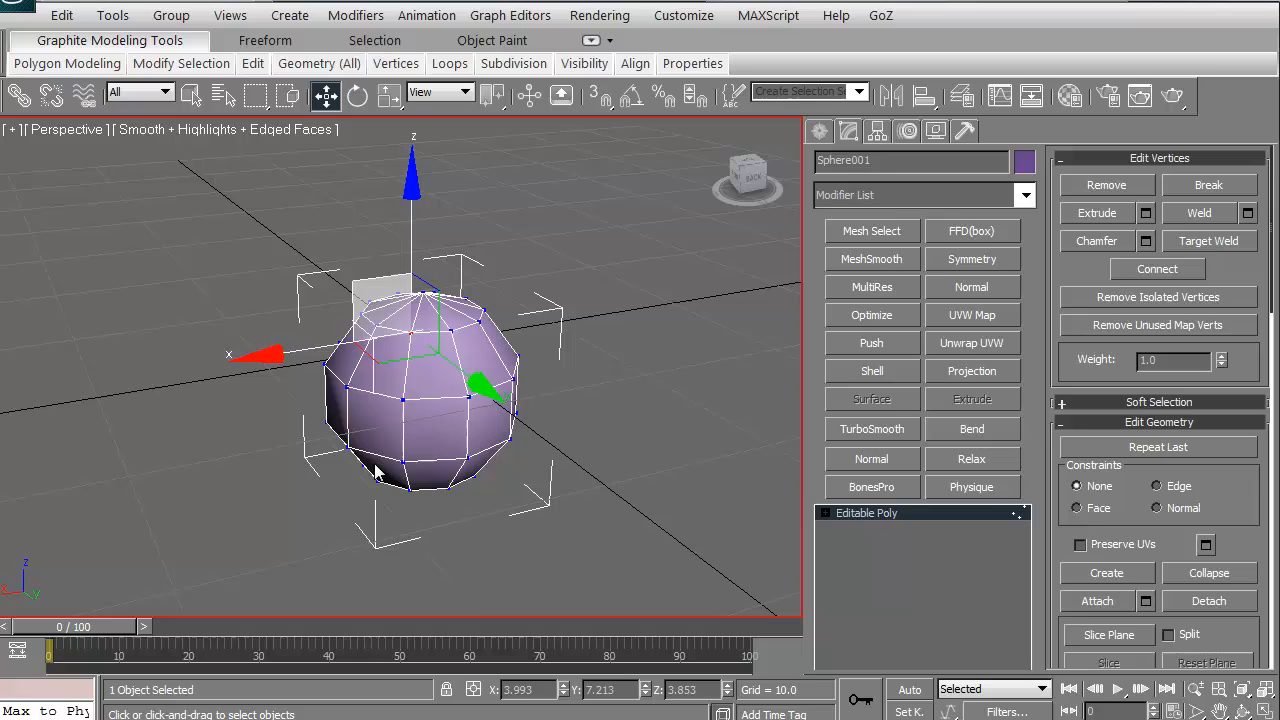
key("Delete")
mouse_move(311, 483)
middle_mouse_down()
mouse_move(283, 455)
mouse_move(287, 467)
middle_mouse_up()
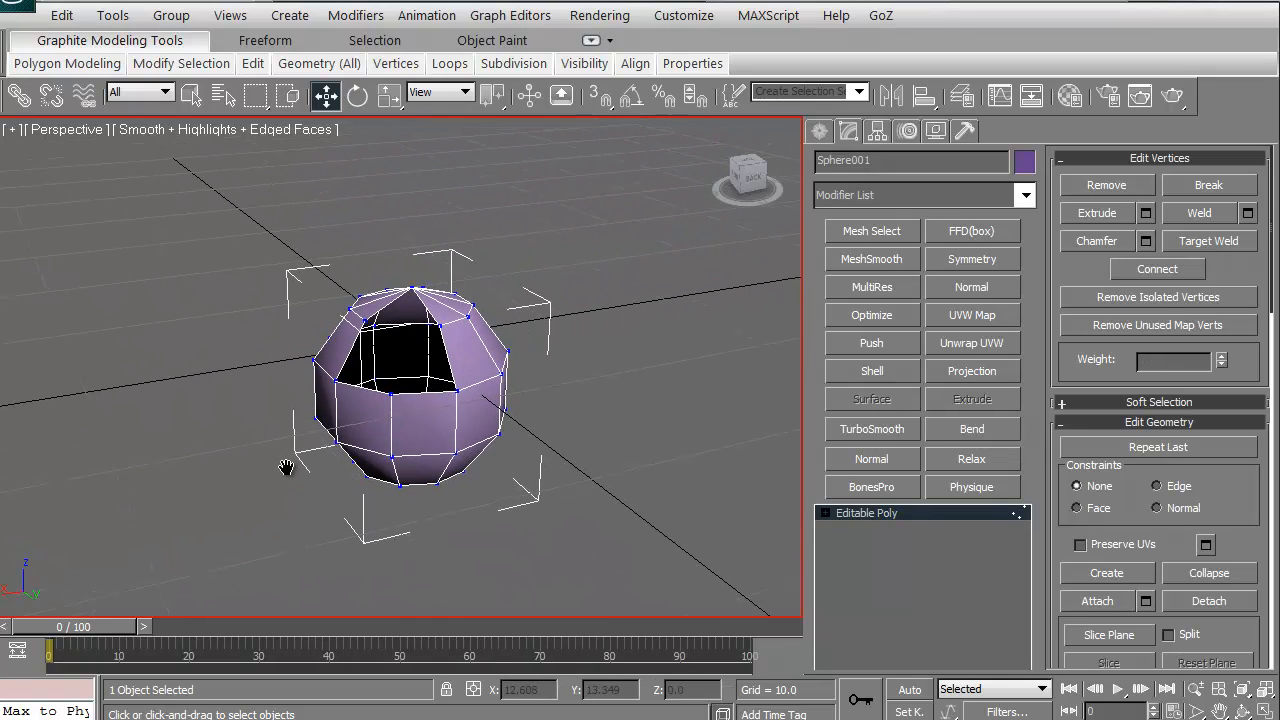
key("ctrl+r")
left_click_drag(380, 465, 500, 395)
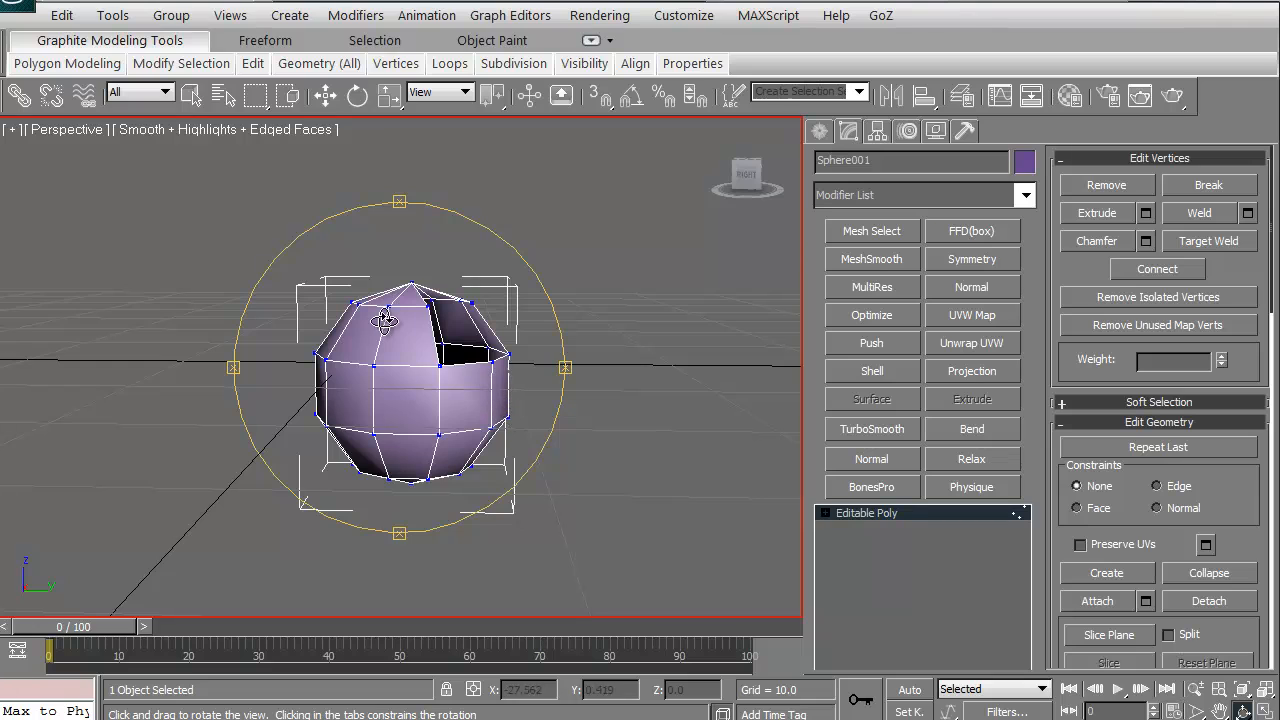
Switch to Select and Move and exit vertex editing back to whole-object level.
left_click(326, 96)
left_click(1007, 513)
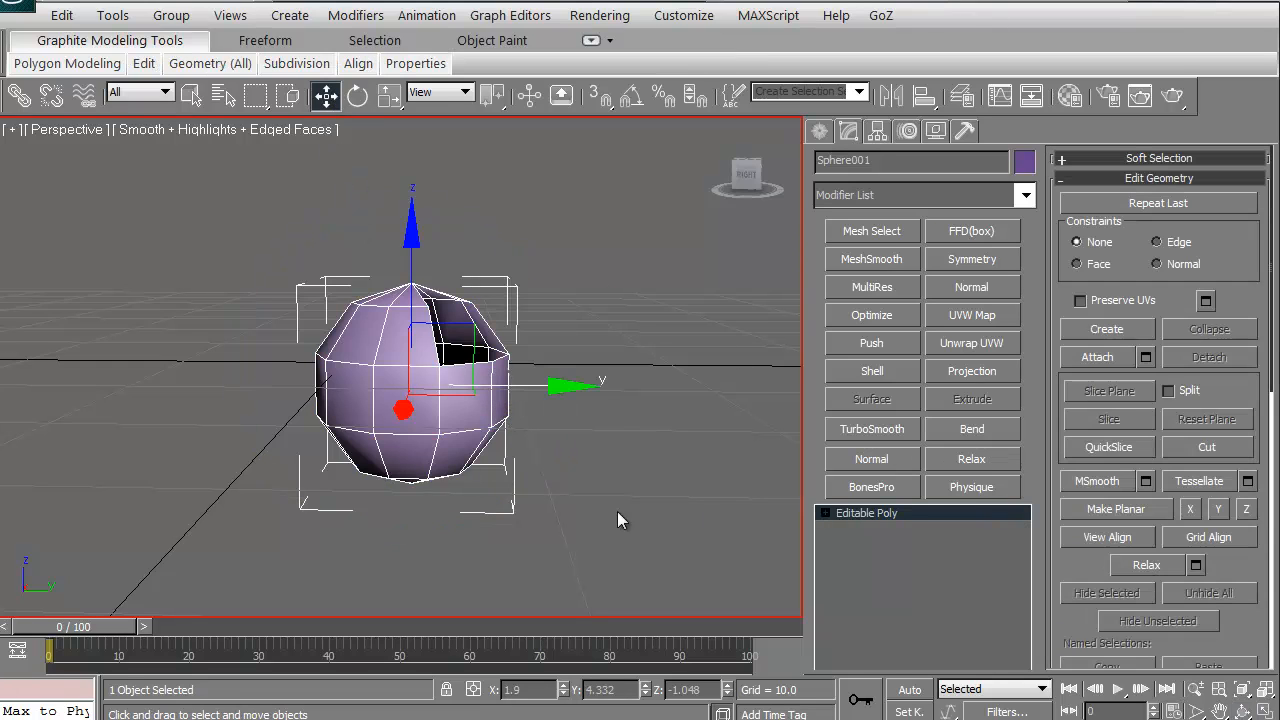
middle_click_drag(440, 480, 422, 487)
Delete the sphere, show the Create panel and four viewports, and turn on the 3D Snaps Toggle.
key("Delete")
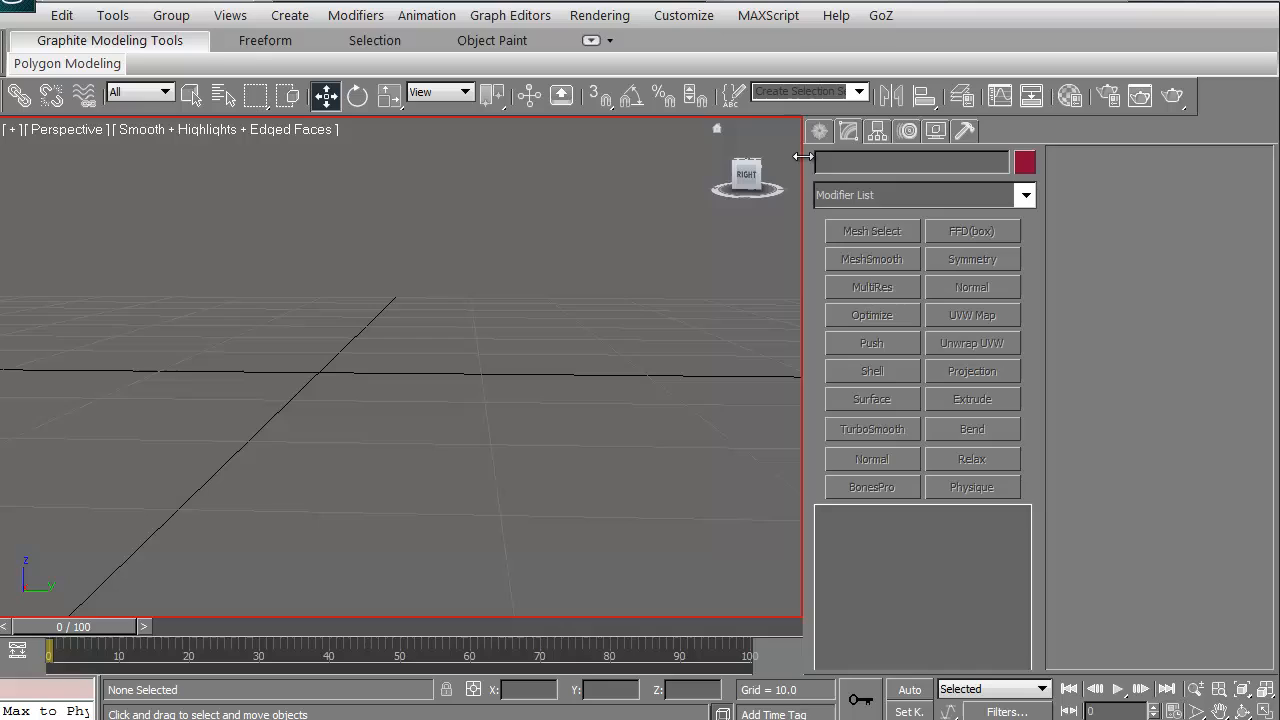
left_click(820, 131)
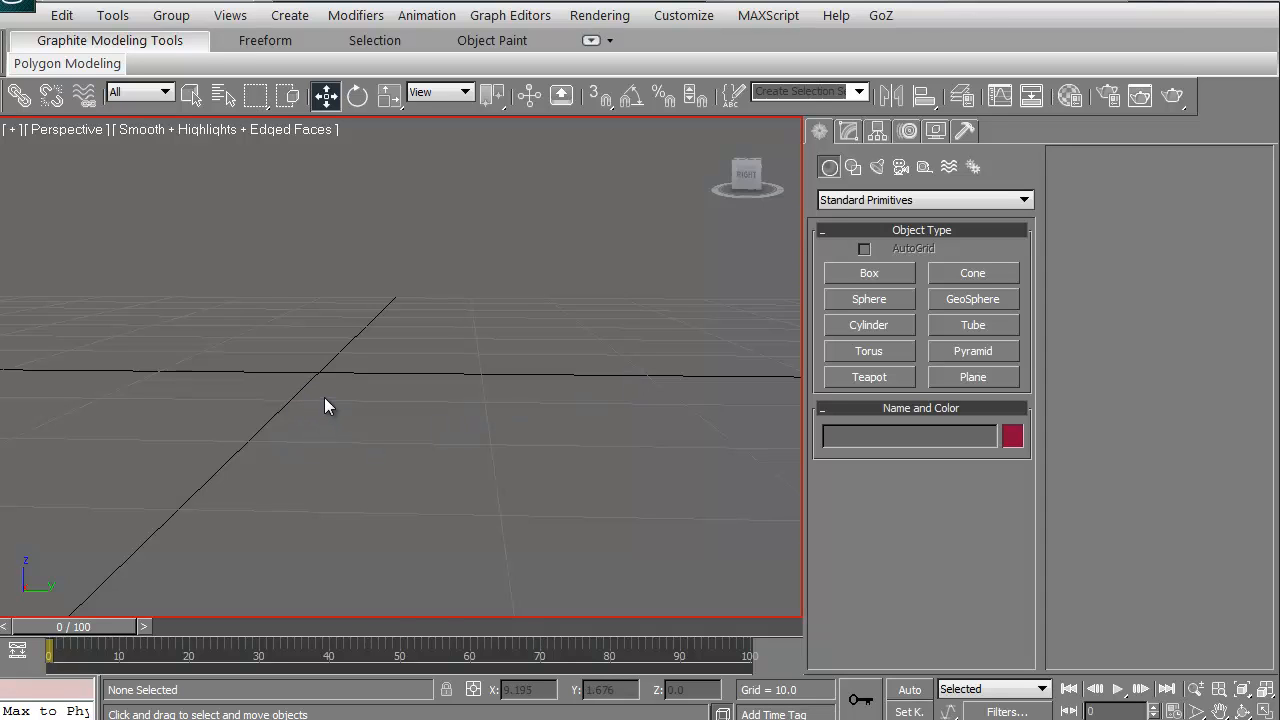
key("alt+w")
mouse_move(190, 313)
middle_mouse_down()
mouse_move(186, 252)
mouse_move(190, 271)
middle_mouse_up()
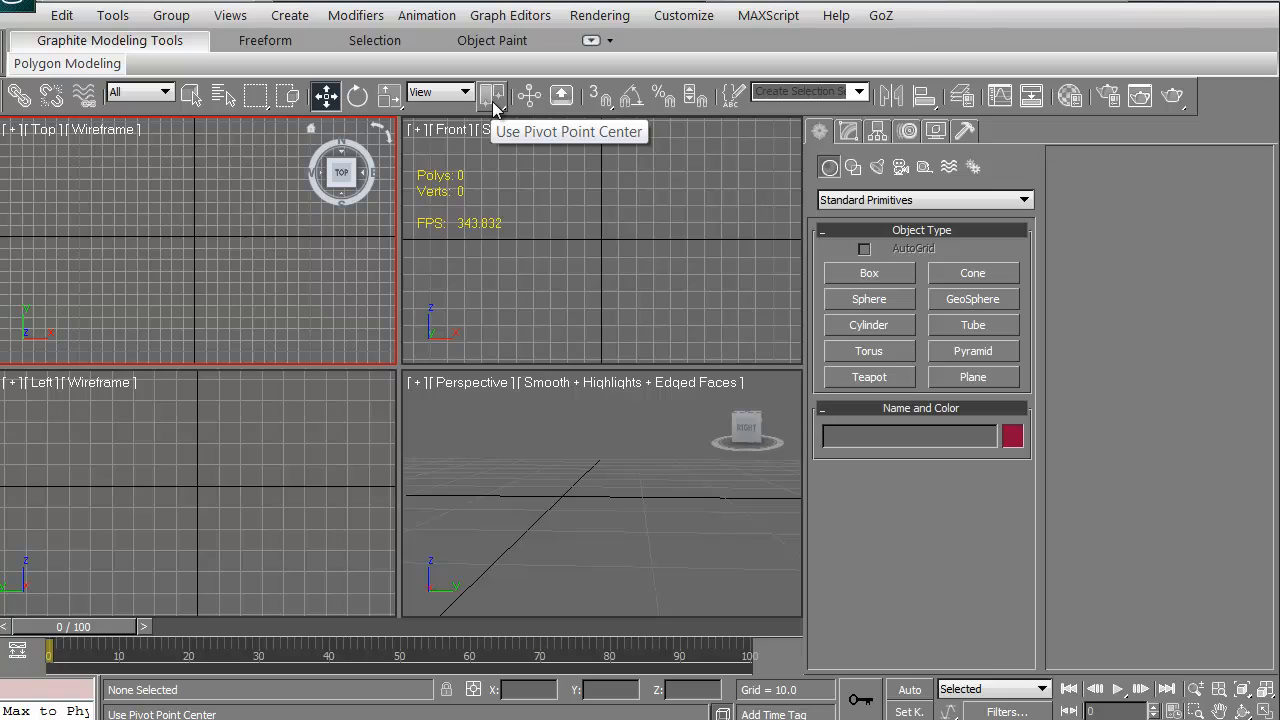
left_click(598, 100)
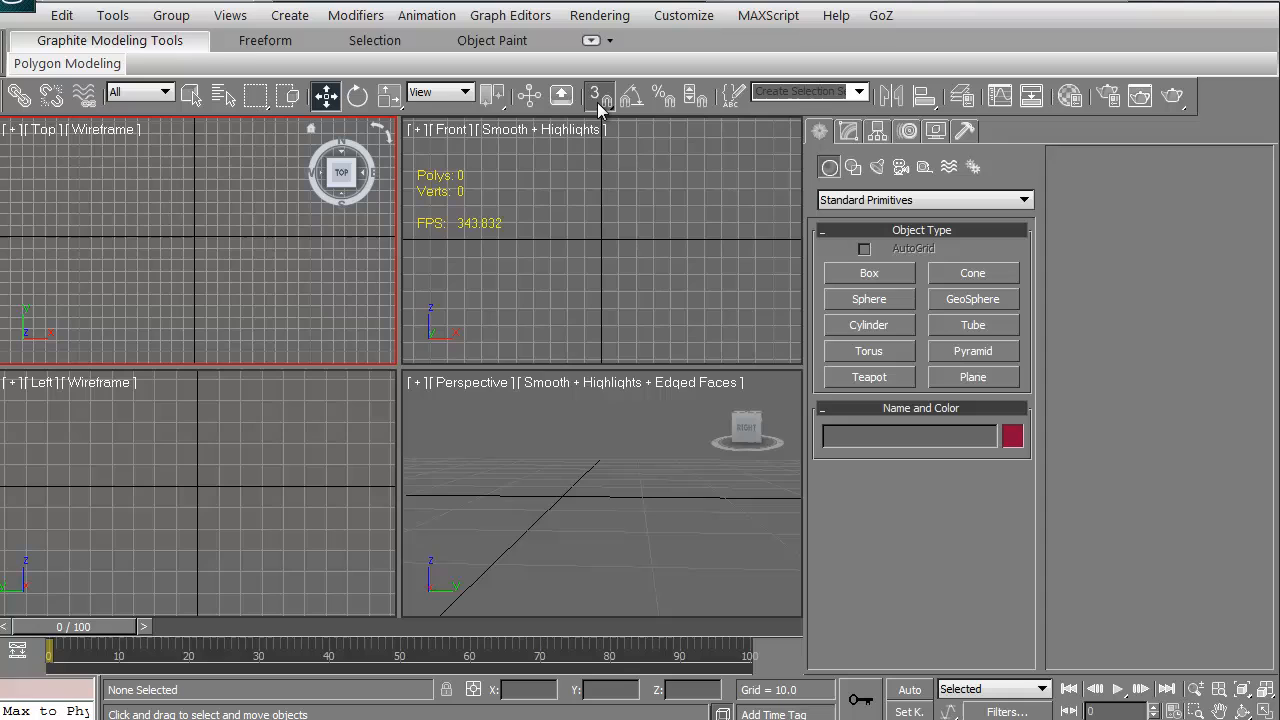
Set Grid and Snap Settings to snap to Vertex and Grid Points only, then close the dialog.
right_click(597, 102)
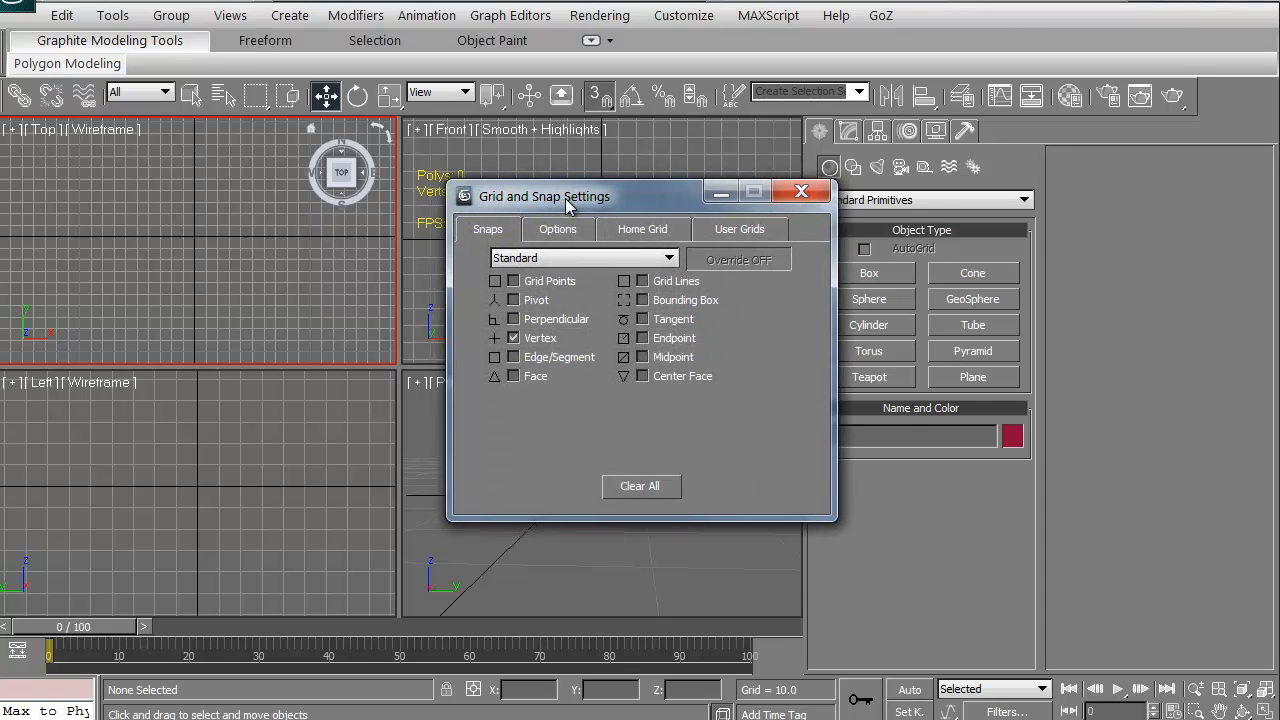
left_click_drag(565, 198, 973, 338)
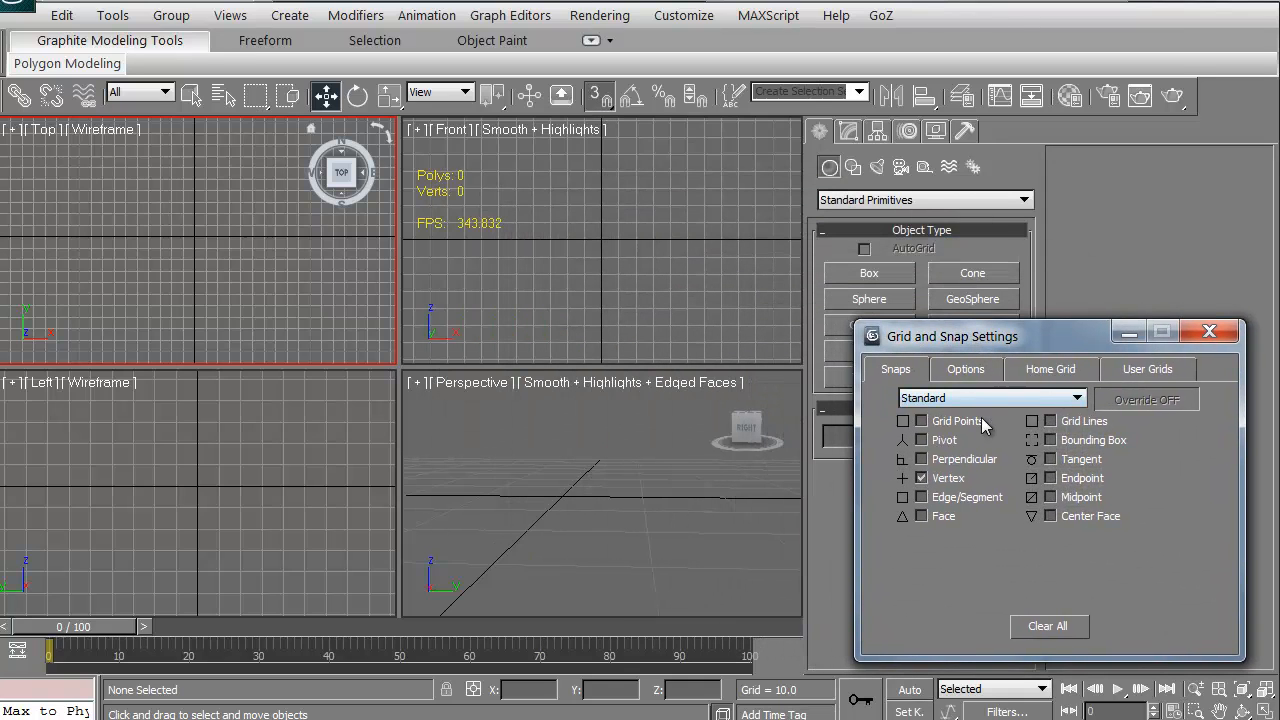
left_click(921, 478)
left_click(921, 440)
left_click(921, 440)
left_click(1051, 421)
left_click(1128, 336)
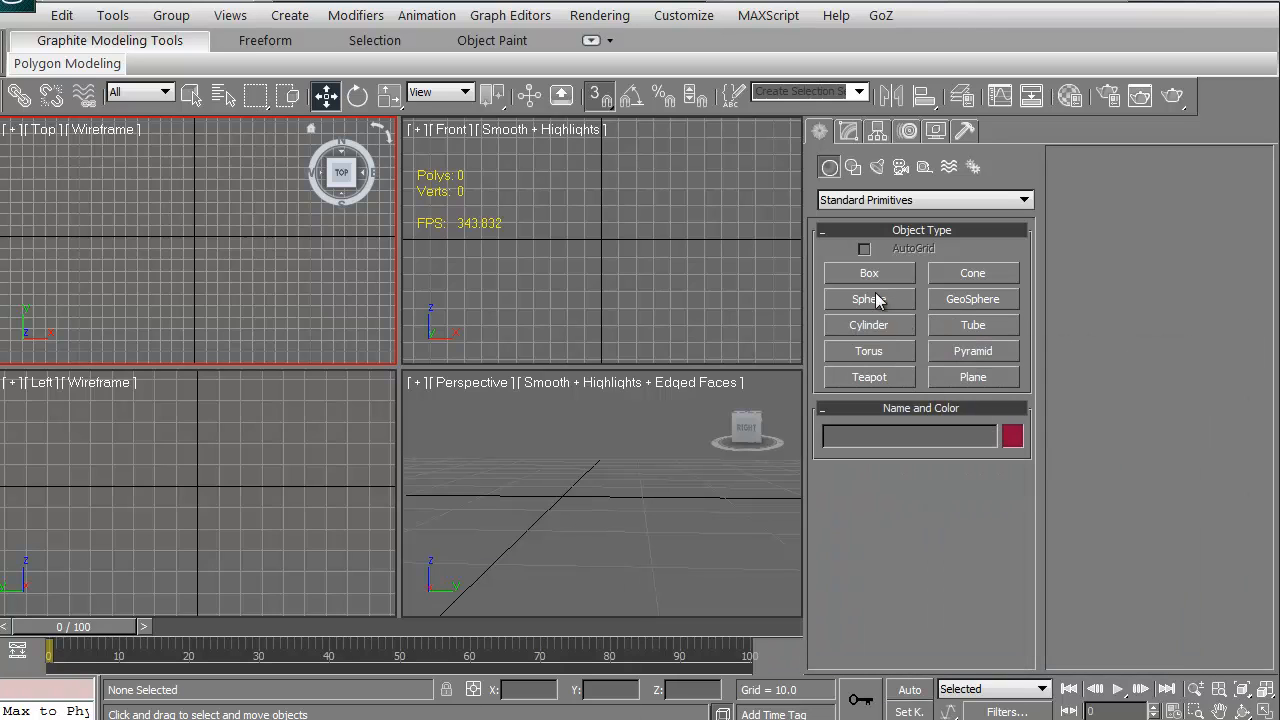
Start a Box in the maximized Top view with a one-grid-cell 10 by 10 base at the origin.
left_click(869, 273)
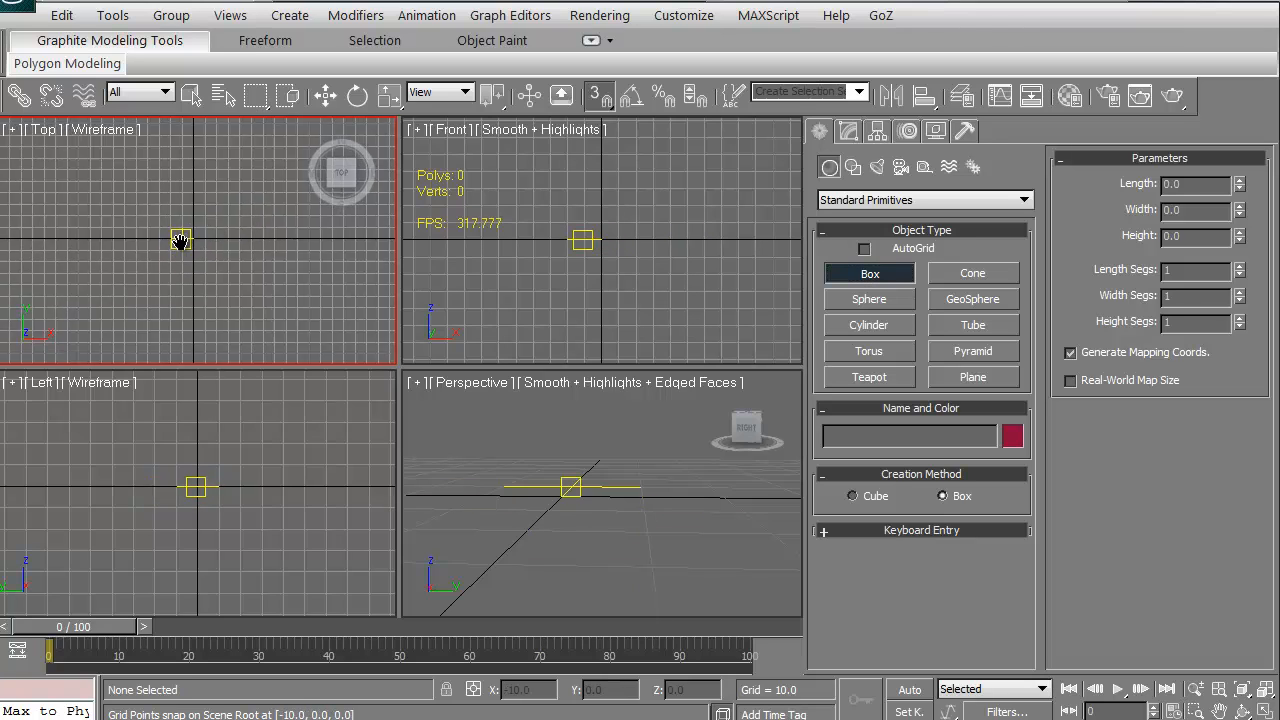
middle_click_drag(191, 236, 175, 243)
key("alt+w")
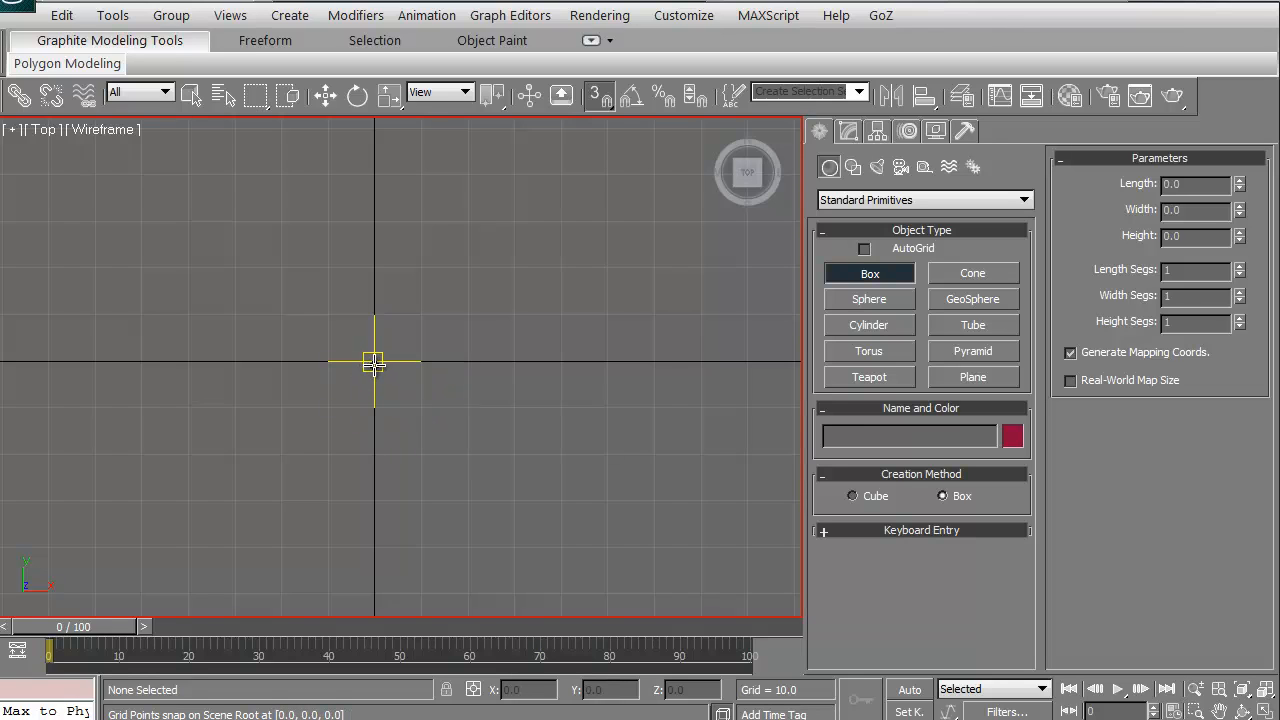
left_click_drag(373, 361, 422, 405)
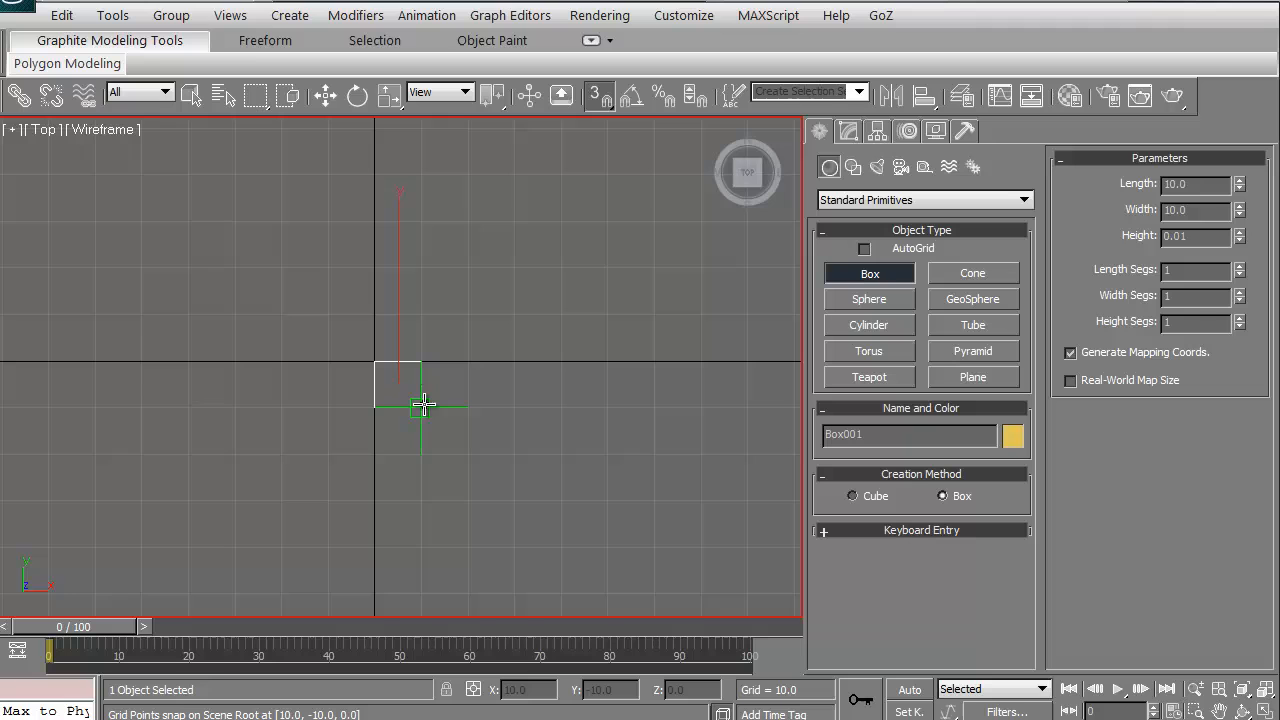
Finish Box001 with height 10 and orbit the view around it.
left_click(370, 300)
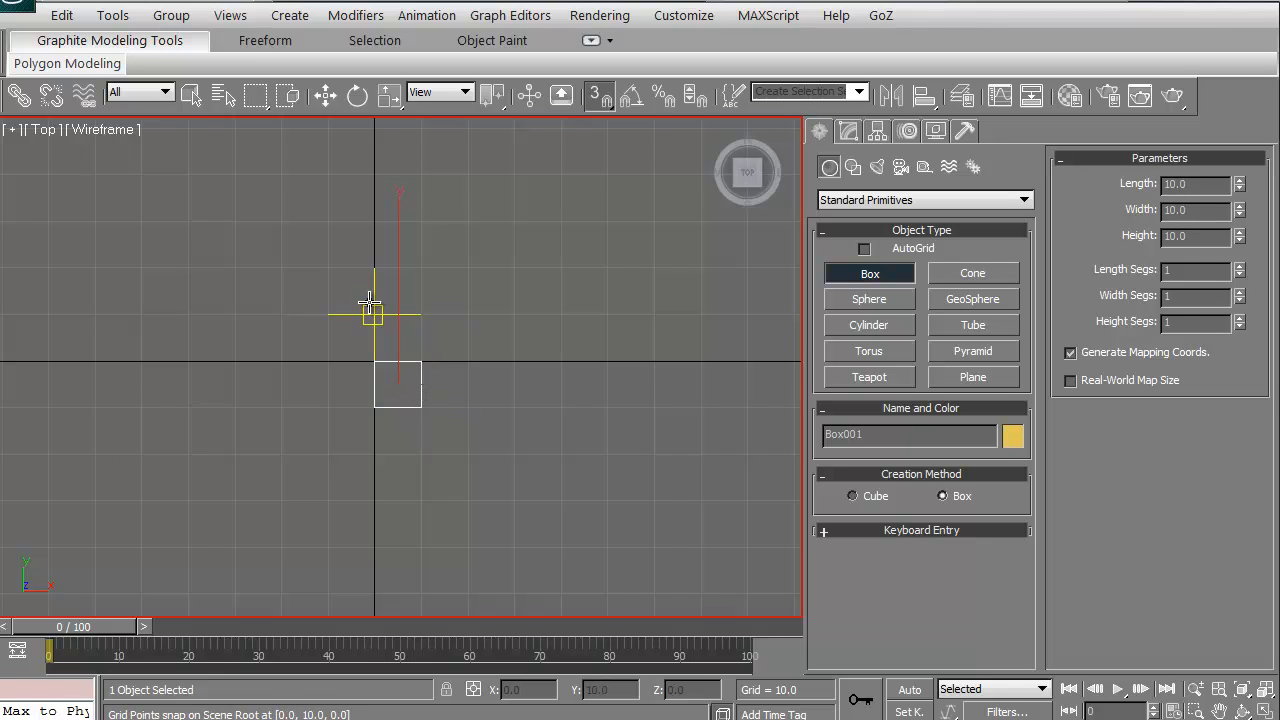
key("ctrl+r")
mouse_move(375, 385)
left_mouse_down()
mouse_move(331, 345)
mouse_move(350, 460)
mouse_move(283, 378)
mouse_move(290, 365)
mouse_move(450, 360)
mouse_move(517, 385)
mouse_move(407, 414)
mouse_move(320, 375)
mouse_move(330, 400)
mouse_move(358, 414)
mouse_move(375, 385)
mouse_move(365, 350)
mouse_move(375, 380)
mouse_move(360, 440)
mouse_move(280, 375)
mouse_move(320, 355)
mouse_move(380, 381)
left_mouse_up()
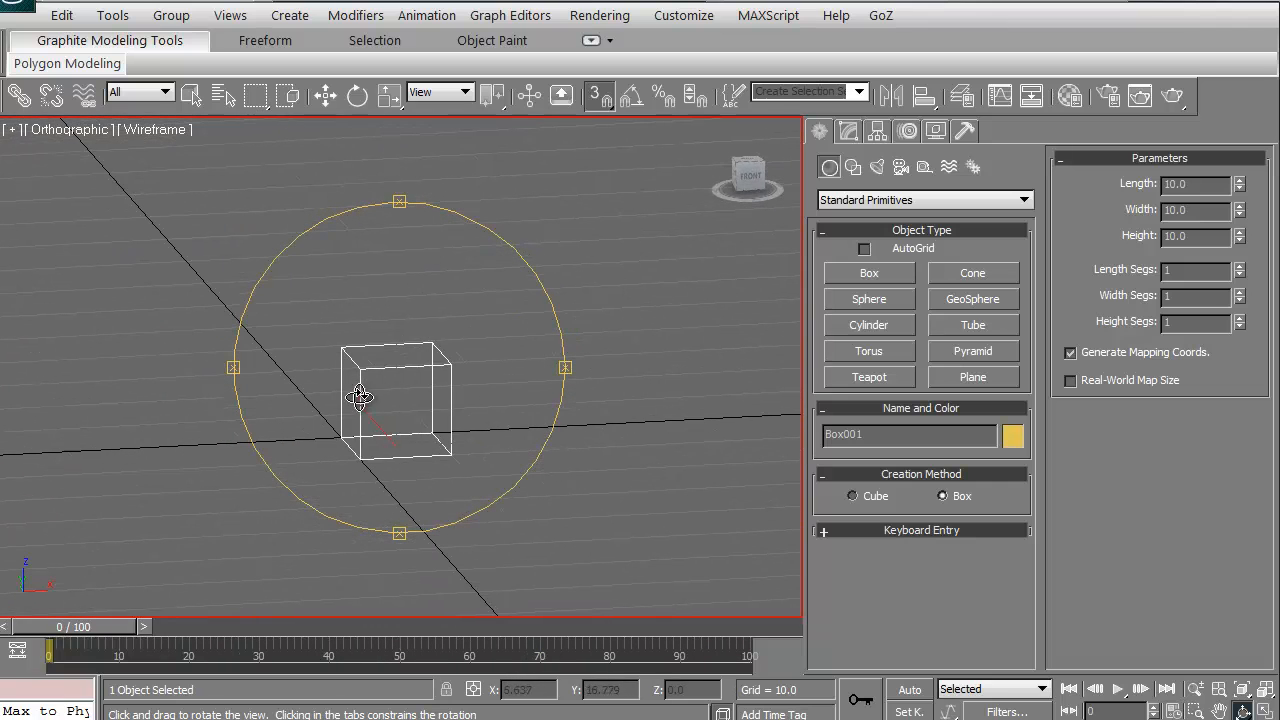
Exit Arc Rotate and slide Box001 along X with grid snapping, to 15 and back to 0.
right_click(338, 420)
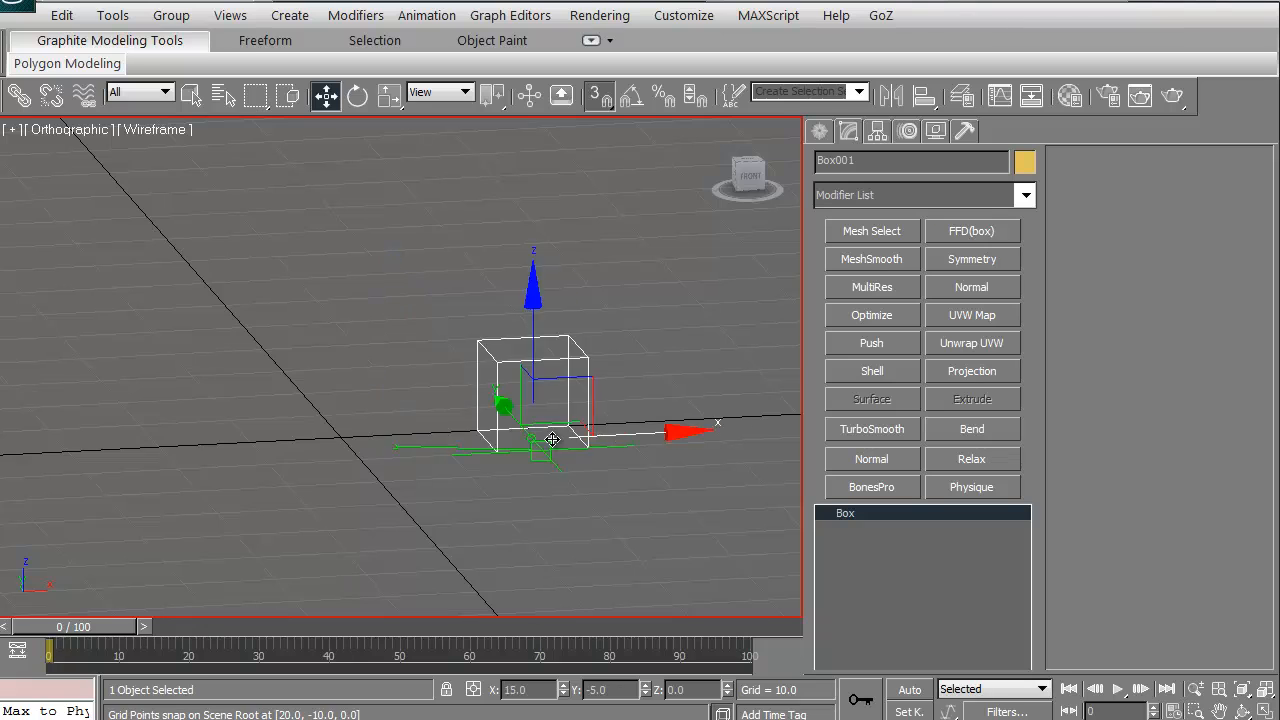
mouse_move(445, 428)
left_mouse_down()
mouse_move(536, 441)
mouse_move(520, 442)
left_mouse_up()
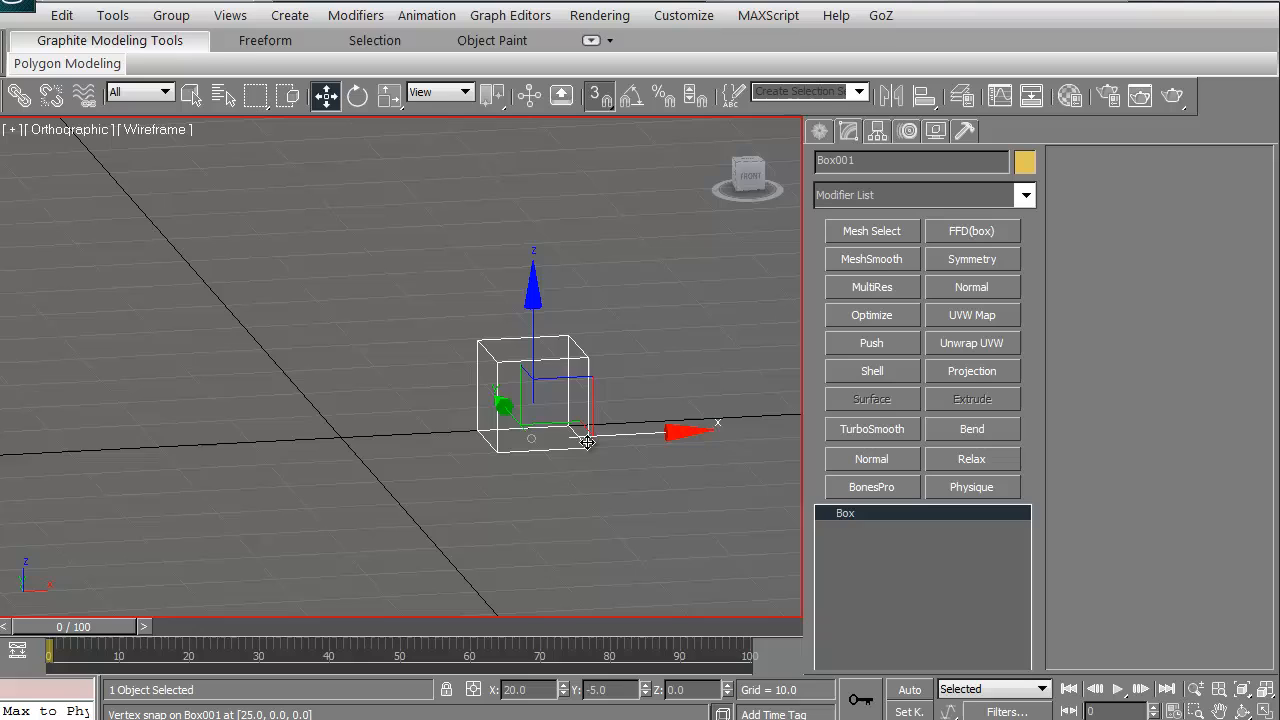
mouse_move(520, 442)
left_mouse_down()
mouse_move(715, 426)
mouse_move(368, 460)
left_mouse_up()
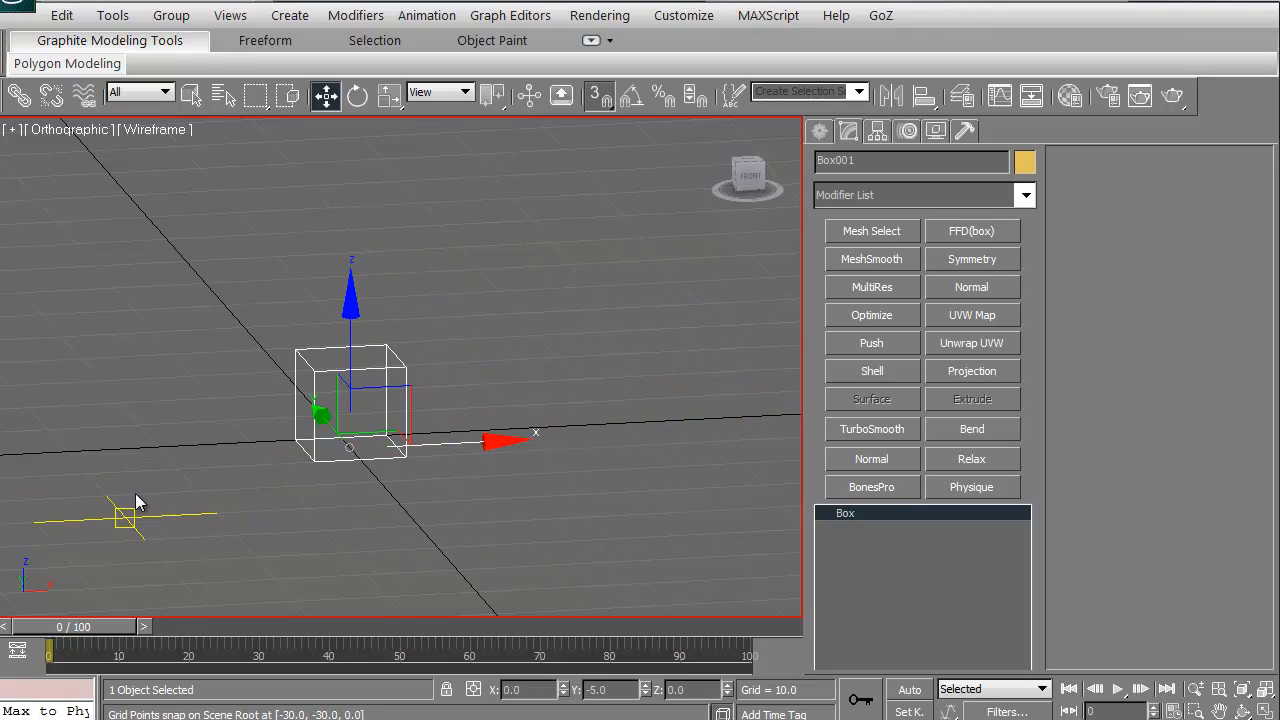
Uncheck Grid Points and Grid Lines so snapping uses Vertex only, then close the settings.
right_click(473, 689)
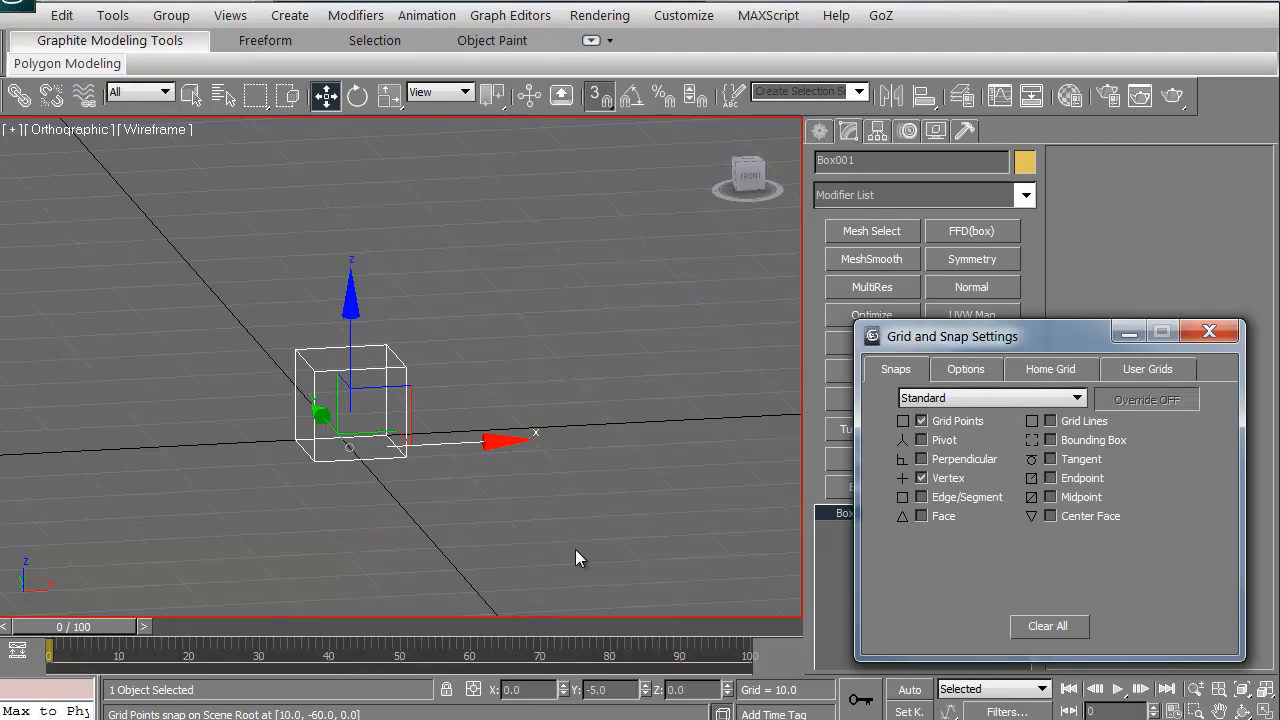
left_click(921, 421)
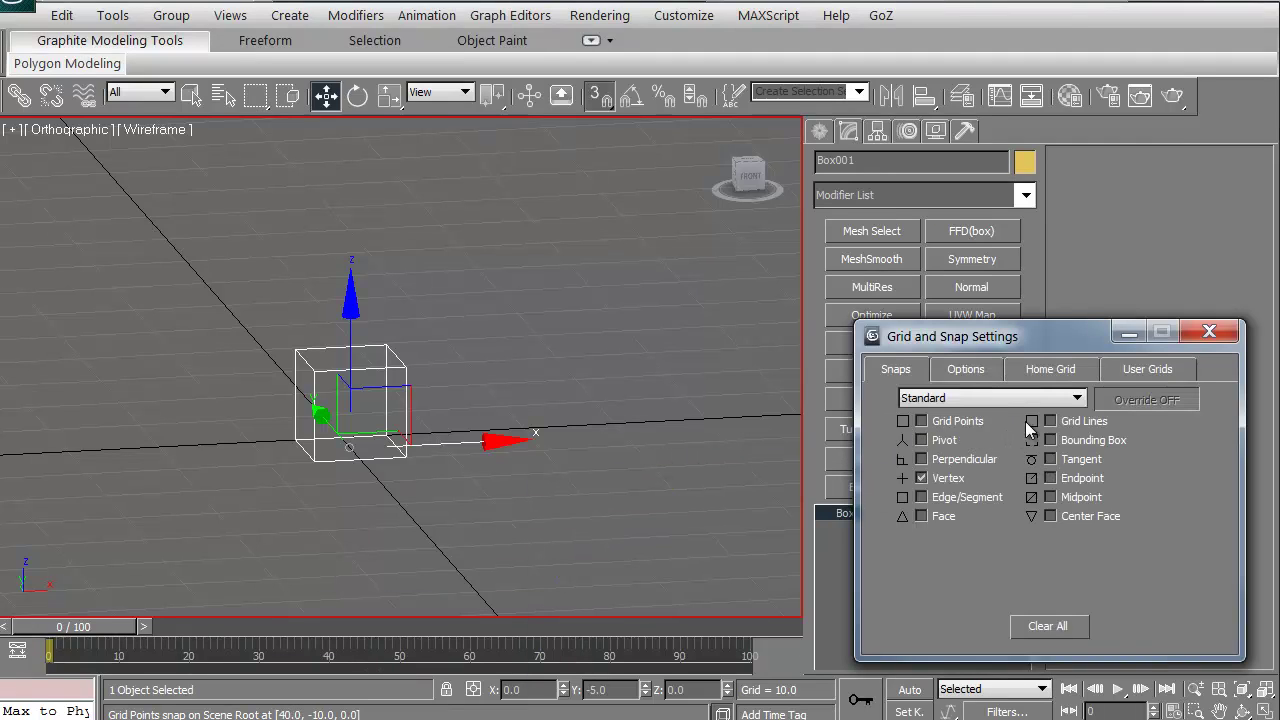
left_click(1050, 421)
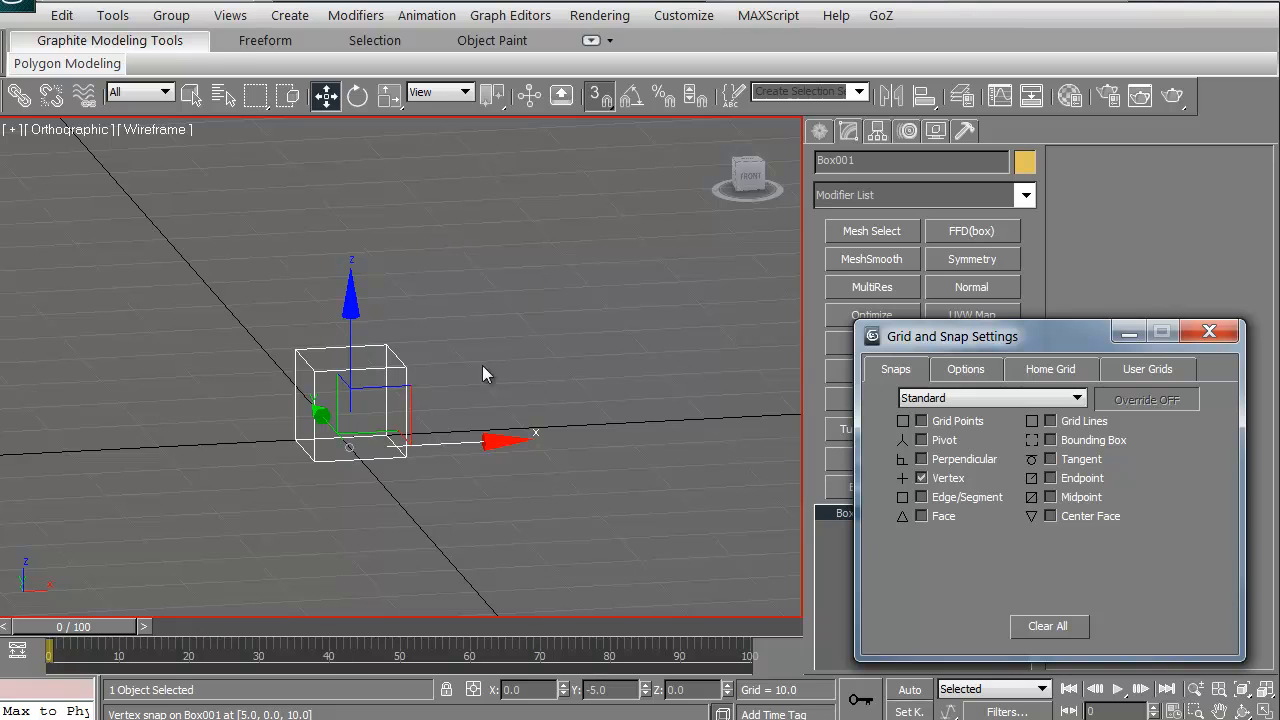
middle_click_drag(481, 461, 475, 475)
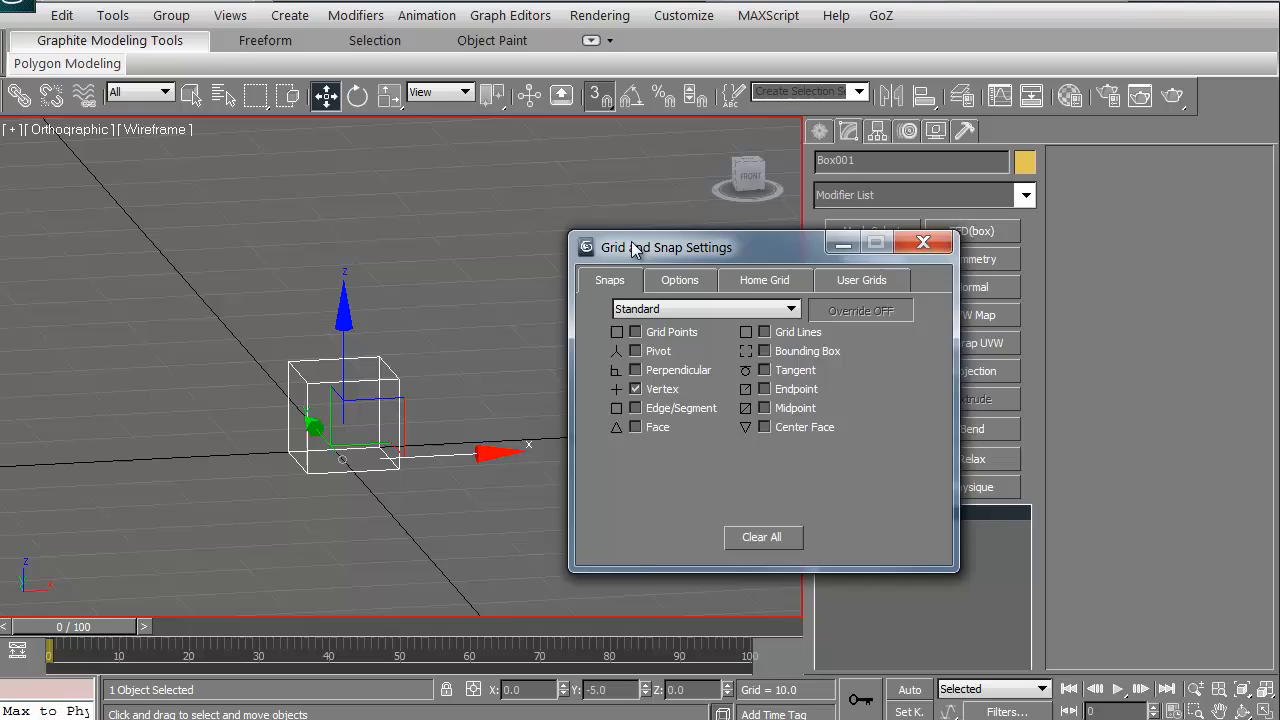
left_click_drag(943, 340, 592, 232)
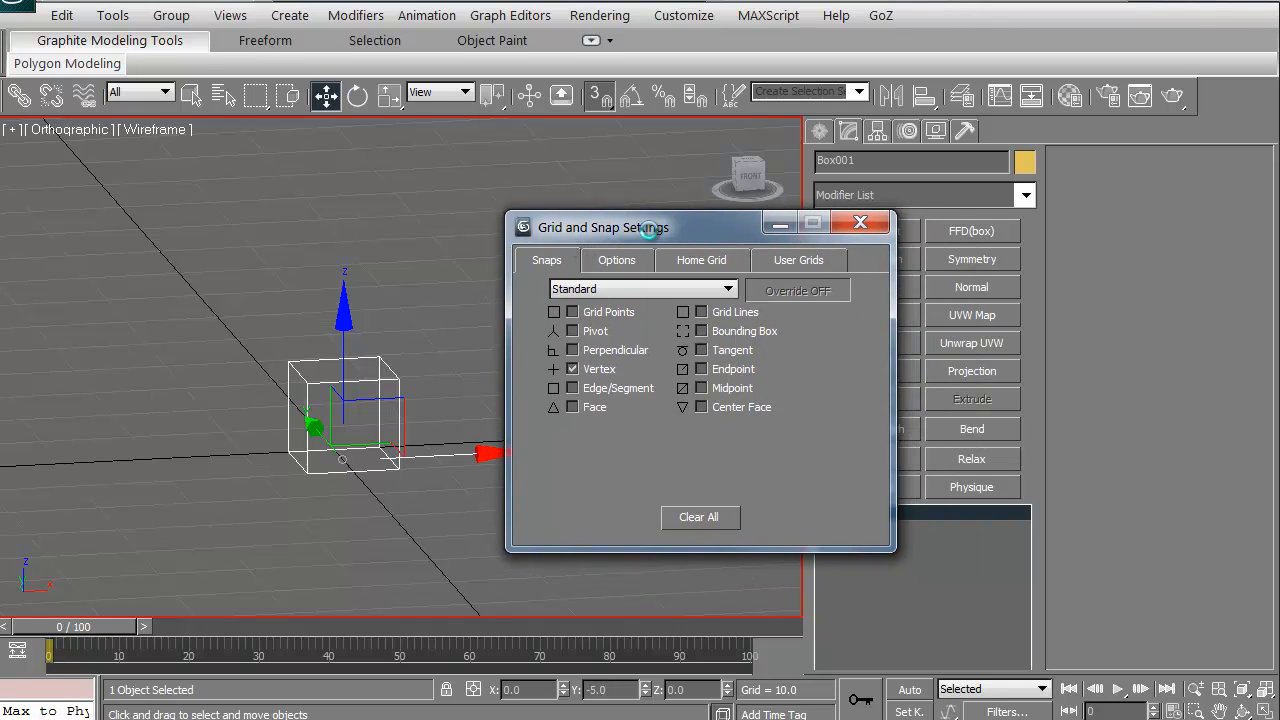
left_click(860, 222)
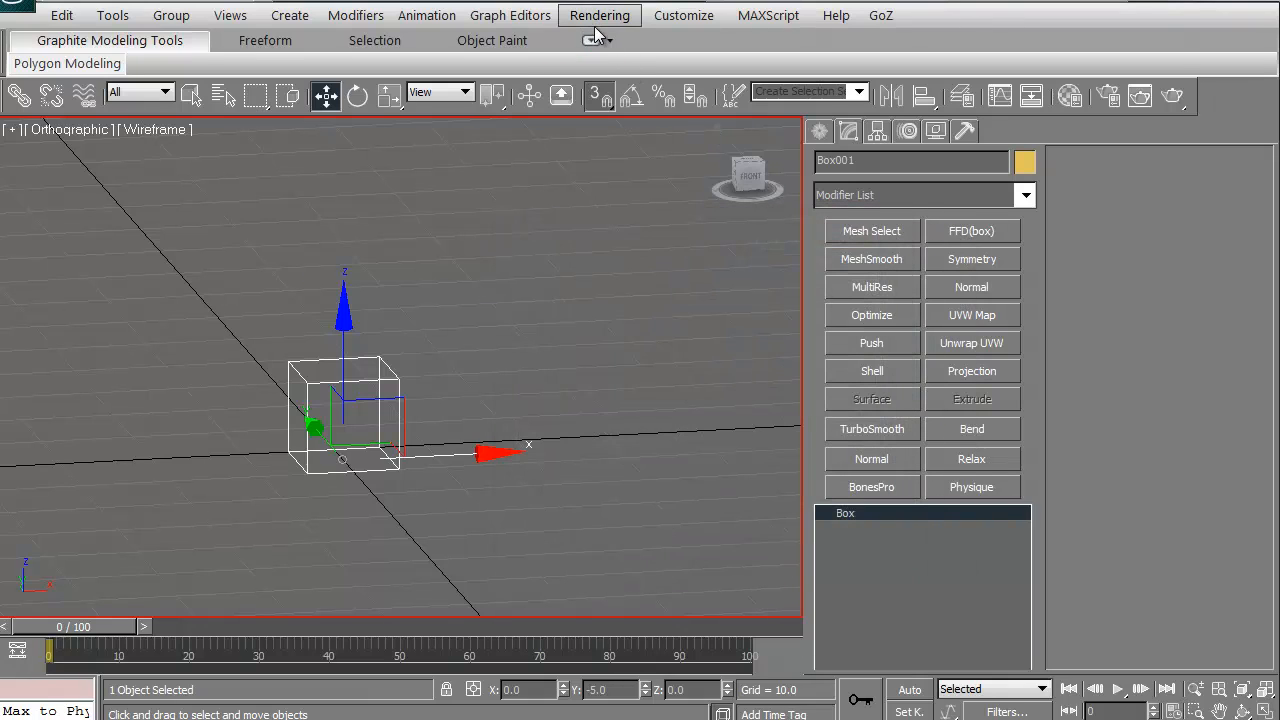
On the snap Options page enable Use Axis Constraints and move Box001 with vertex snapping.
right_click(604, 100)
left_click(616, 260)
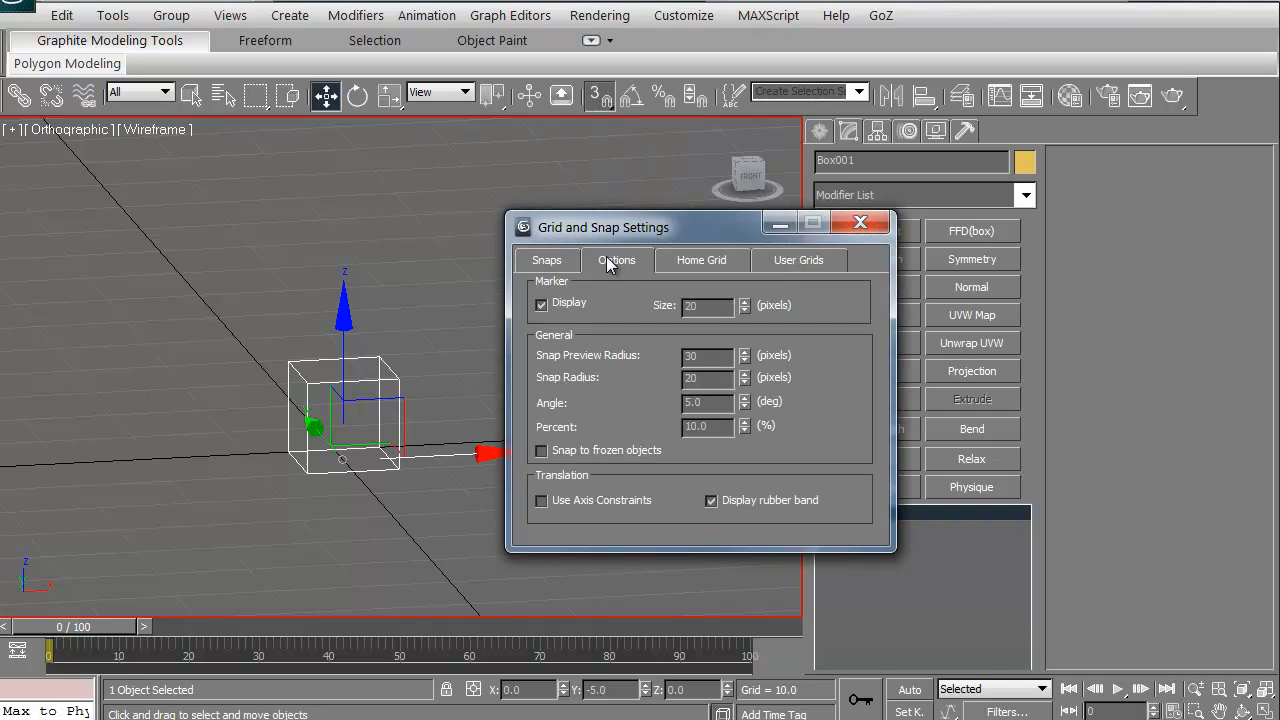
left_click_drag(610, 243, 953, 338)
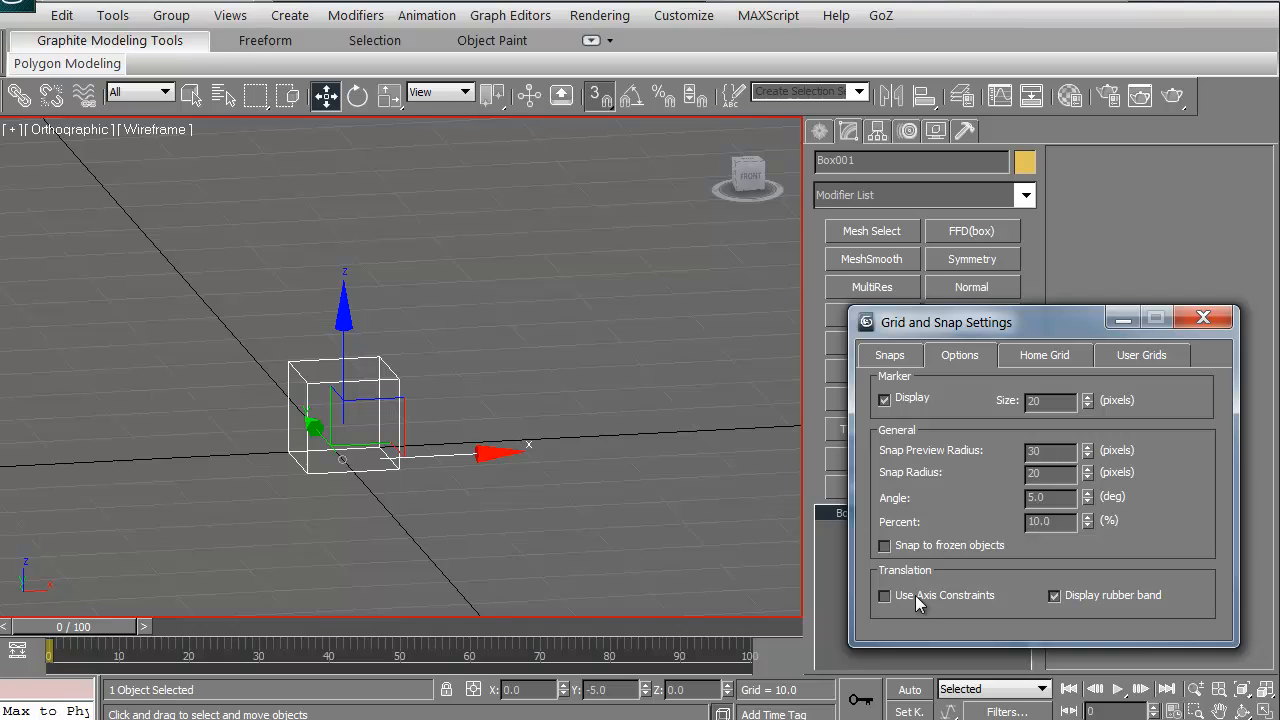
mouse_move(355, 448)
left_mouse_down()
mouse_move(341, 390)
mouse_move(424, 436)
left_mouse_up()
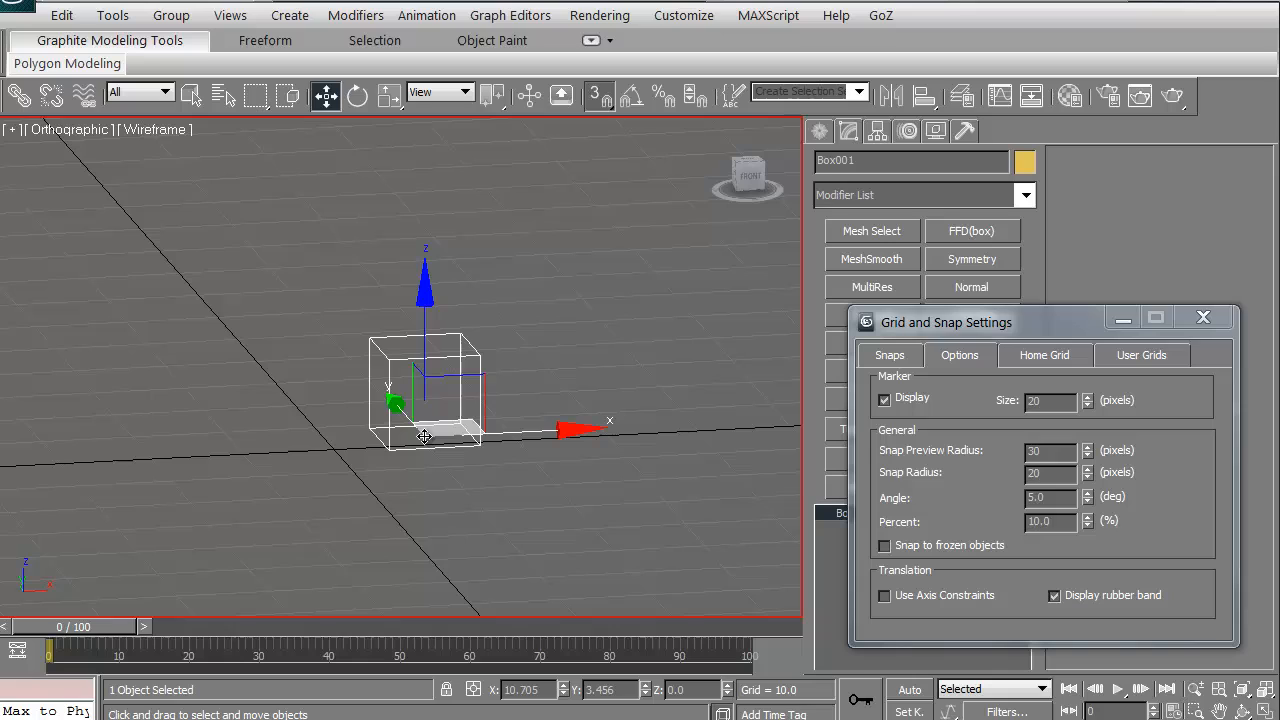
left_click(884, 596)
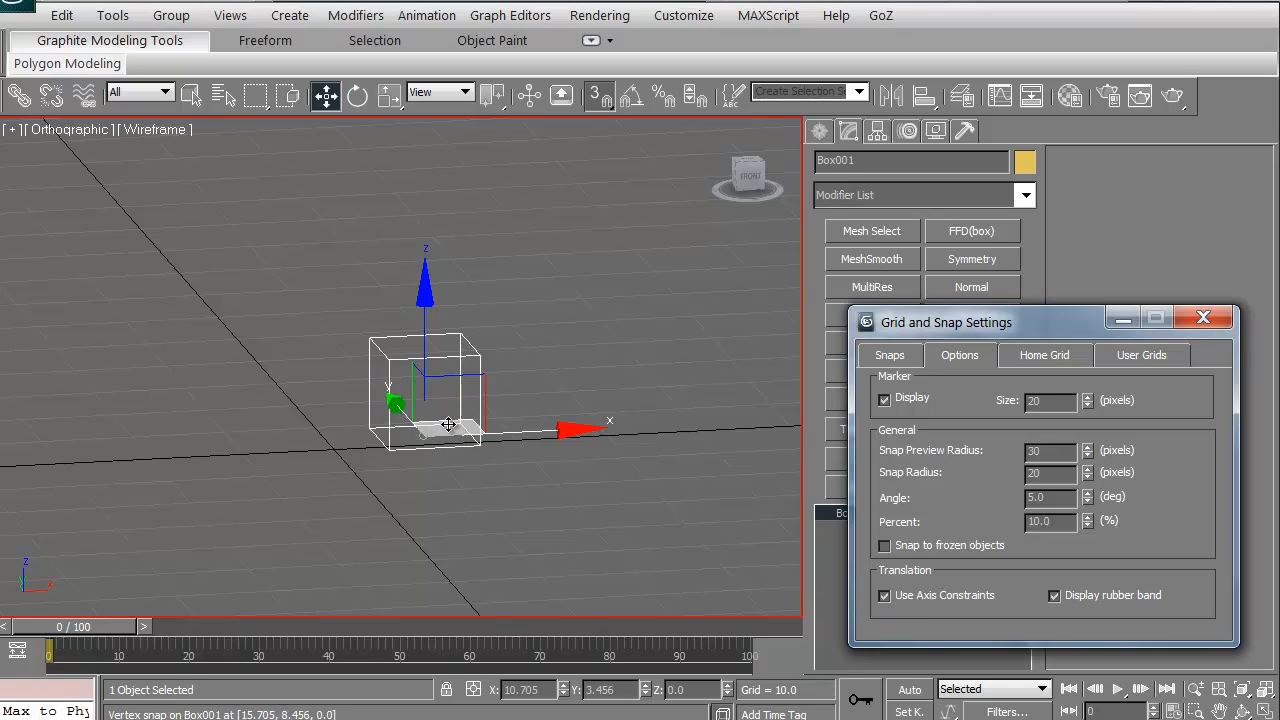
mouse_move(445, 427)
left_mouse_down()
mouse_move(500, 437)
mouse_move(391, 367)
mouse_move(447, 437)
left_mouse_up()
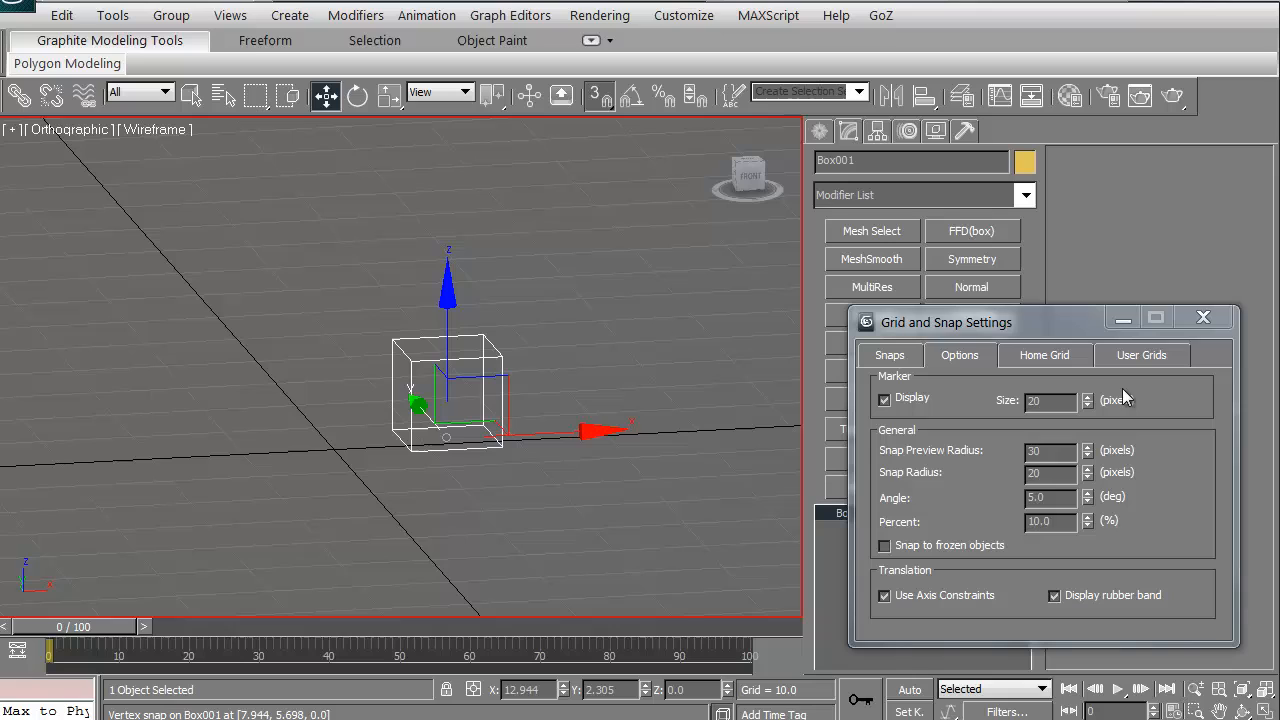
Turn Use Axis Constraints back off and close the Grid and Snap Settings dialog.
left_click(892, 355)
left_click(952, 356)
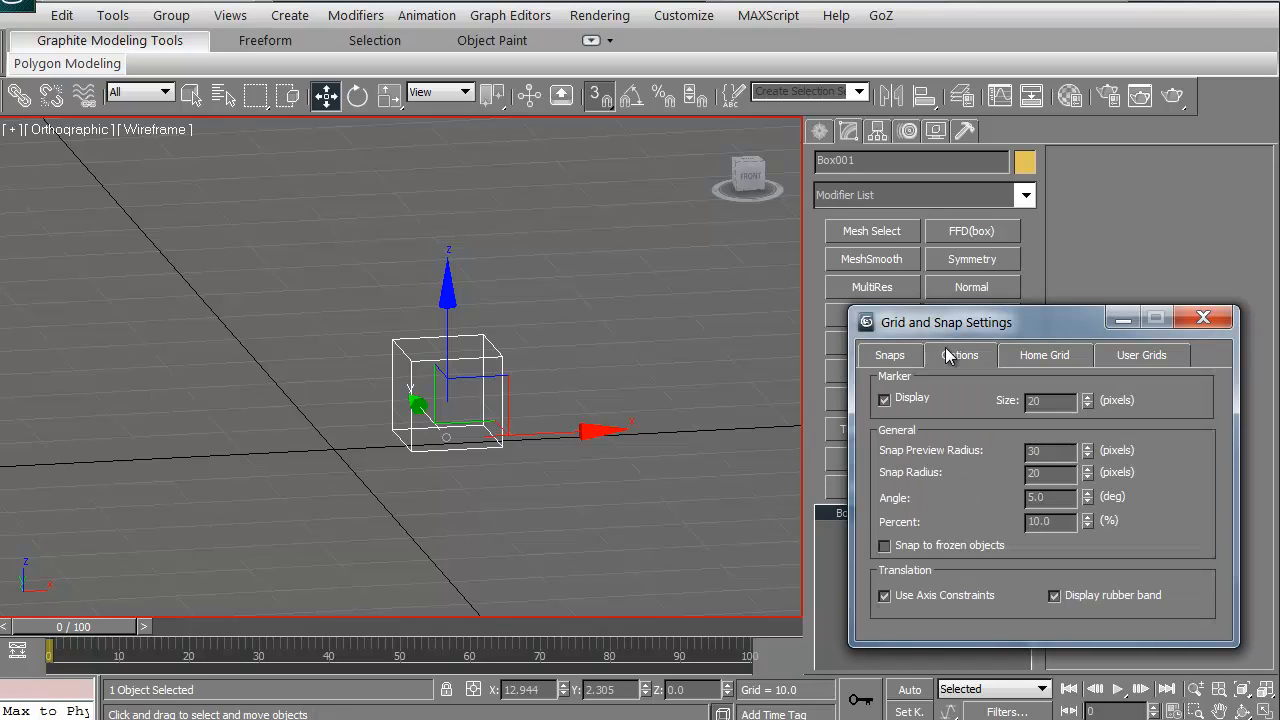
left_click(885, 596)
left_click(892, 355)
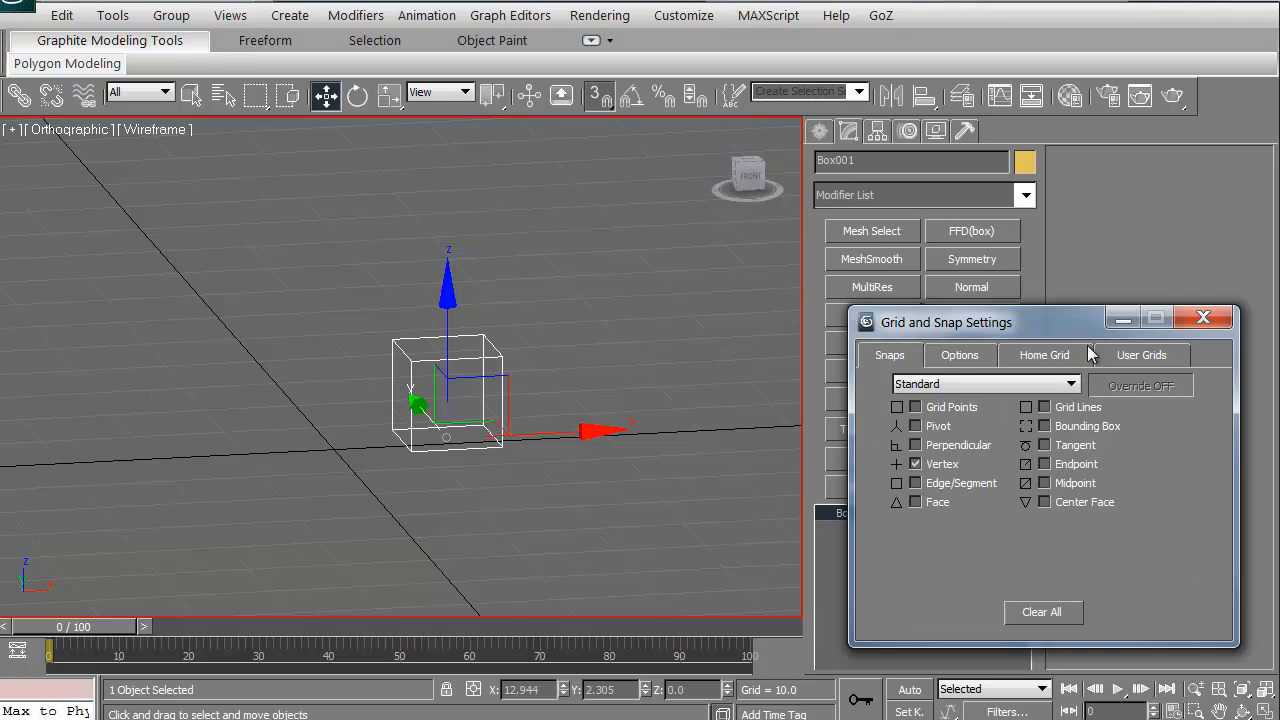
left_click(1203, 318)
middle_click_drag(494, 306, 458, 320)
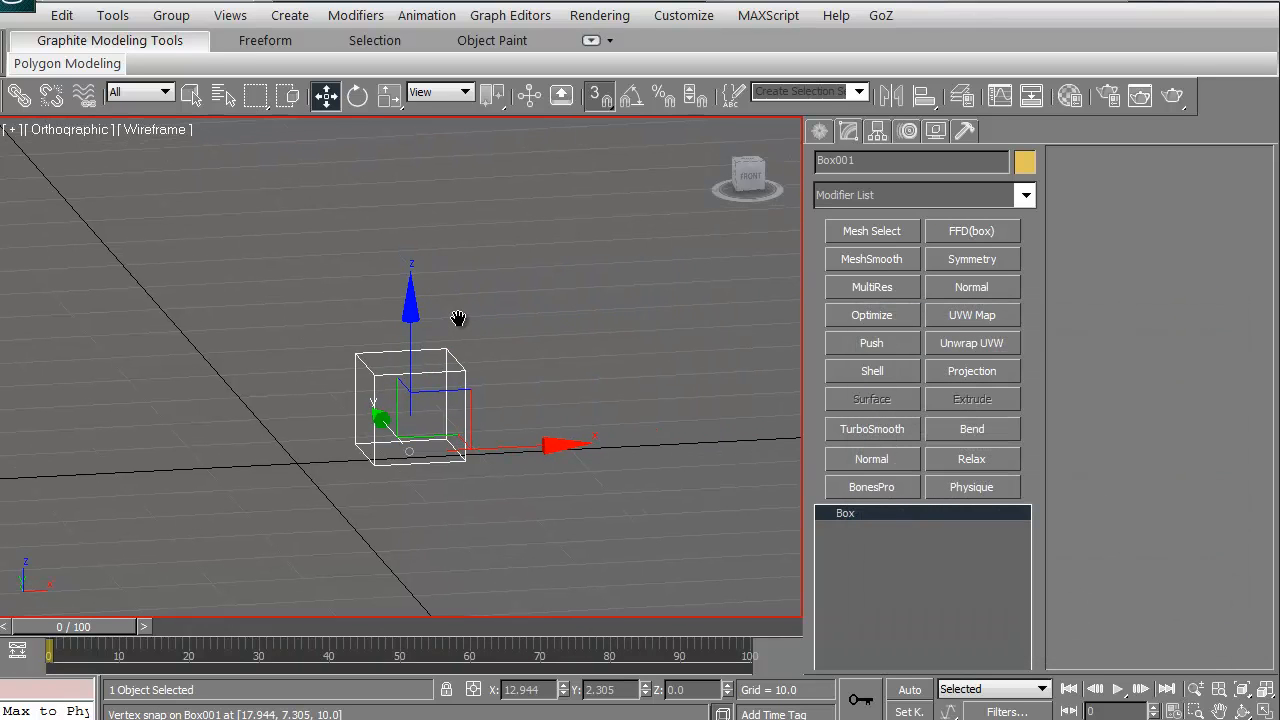
Turn off Snaps Toggle and show the floating Axis Constraints toolbar from the toolbar list.
left_click(598, 95)
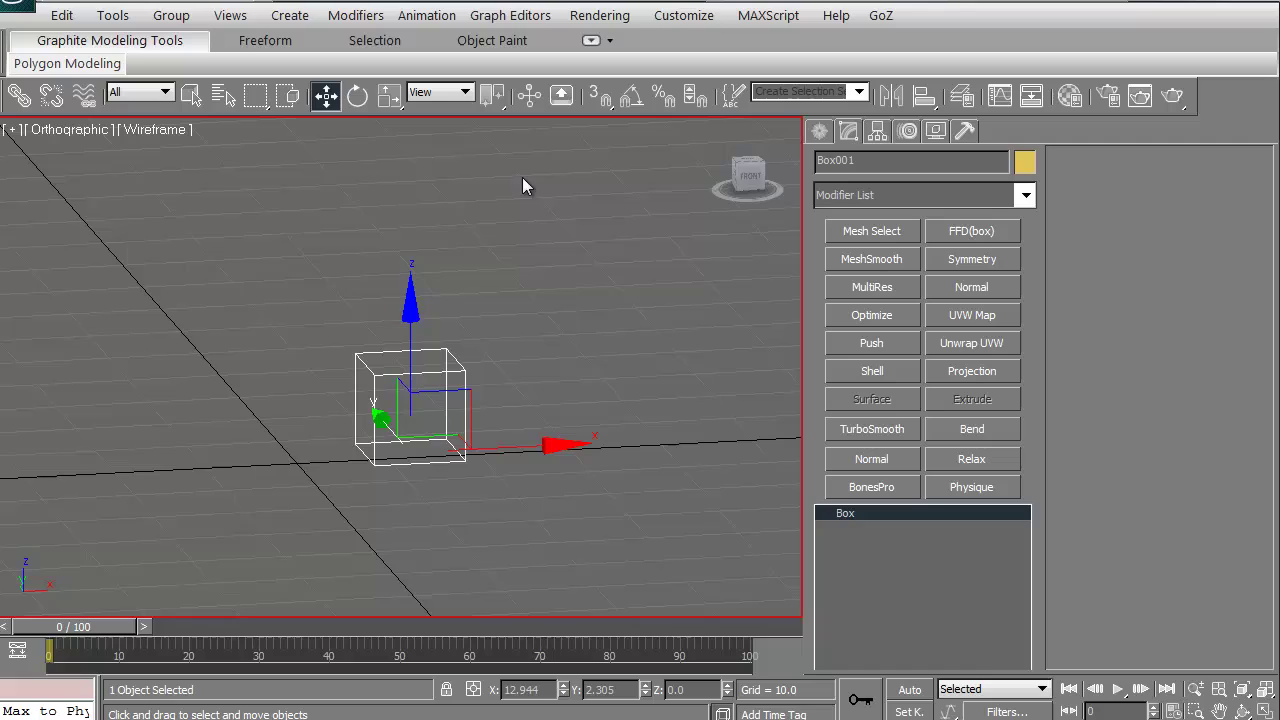
middle_click_drag(480, 215, 474, 220)
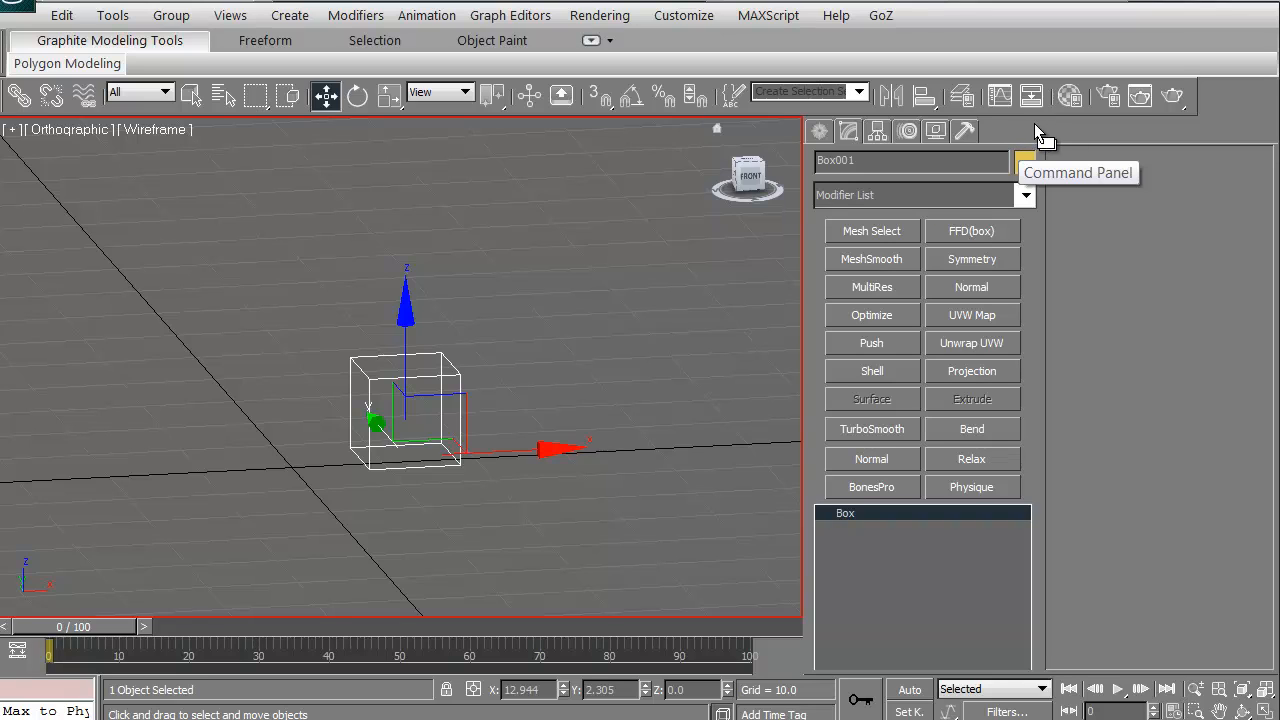
right_click(1080, 125)
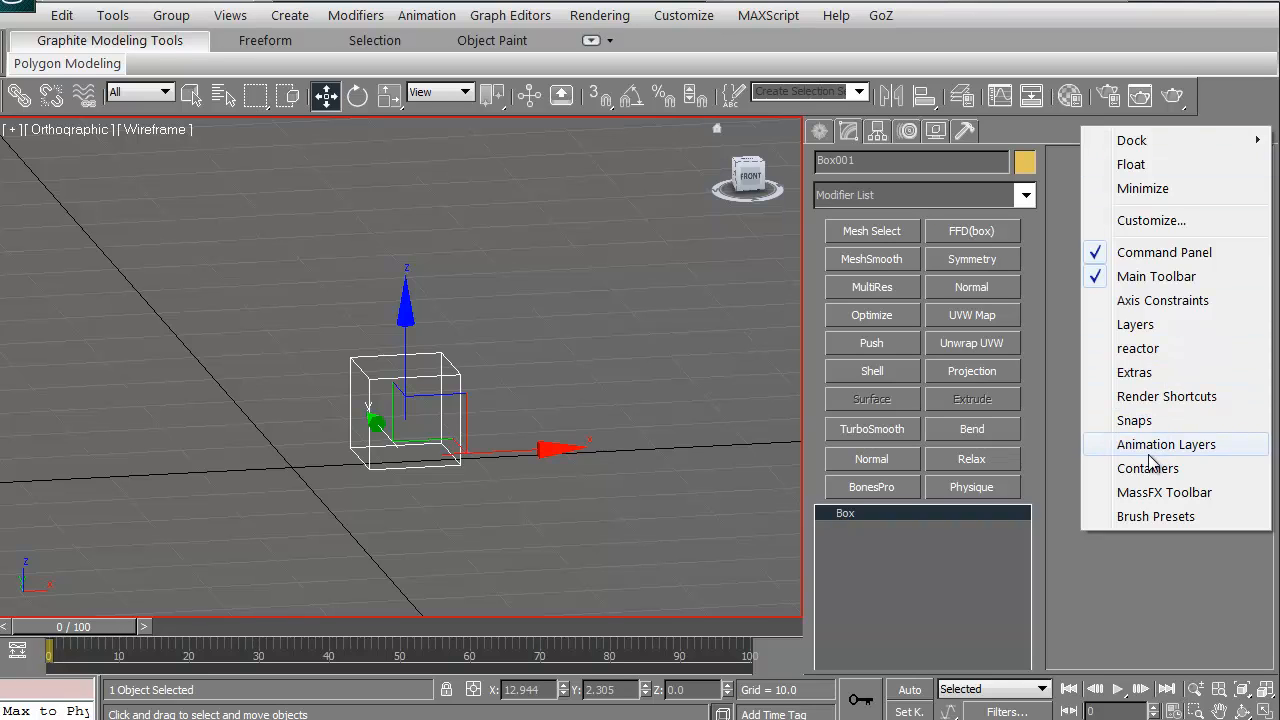
left_click(1160, 300)
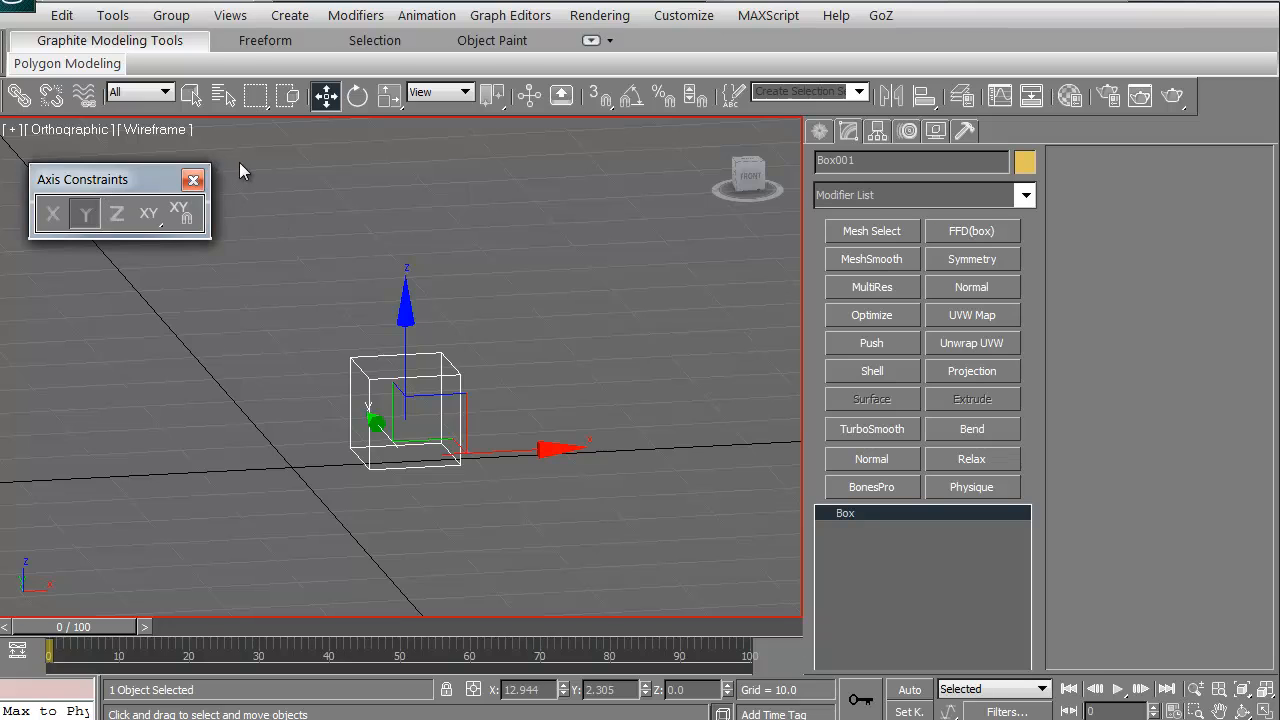
left_click_drag(120, 180, 260, 164)
Try the X, Z, XY, Z and Y constraint buttons, ending with X active.
left_click(193, 199)
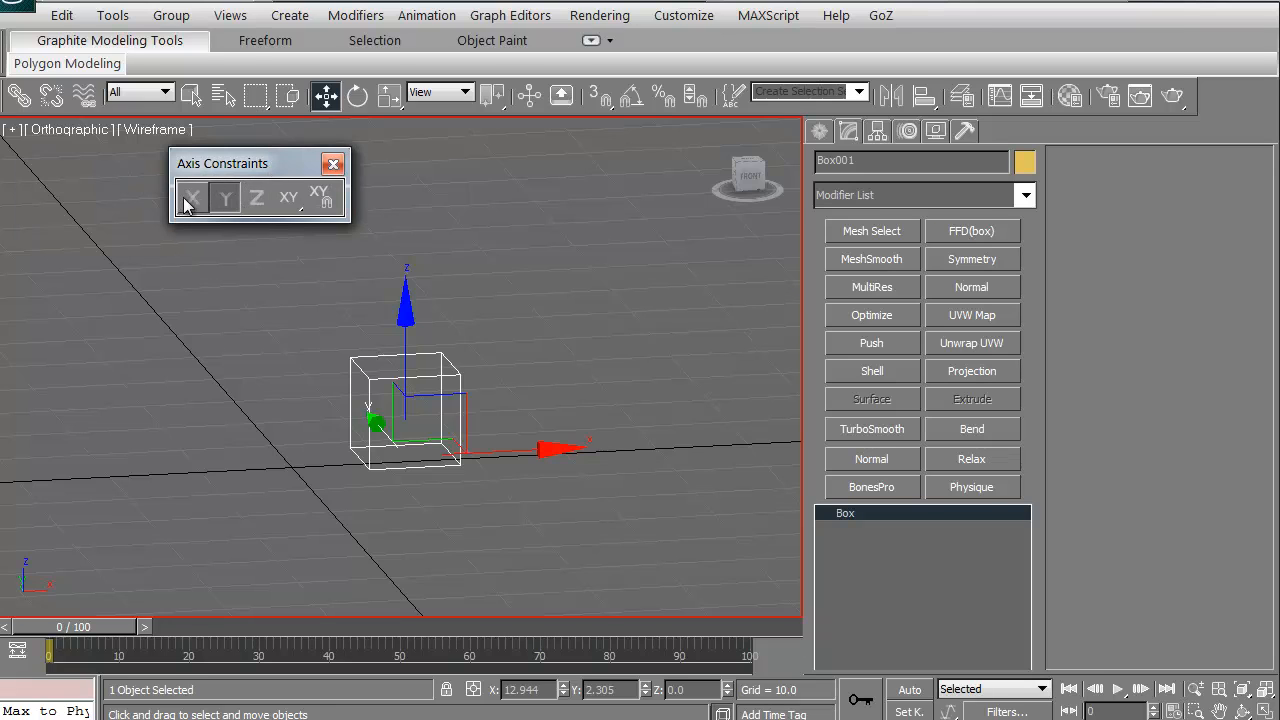
left_click(257, 199)
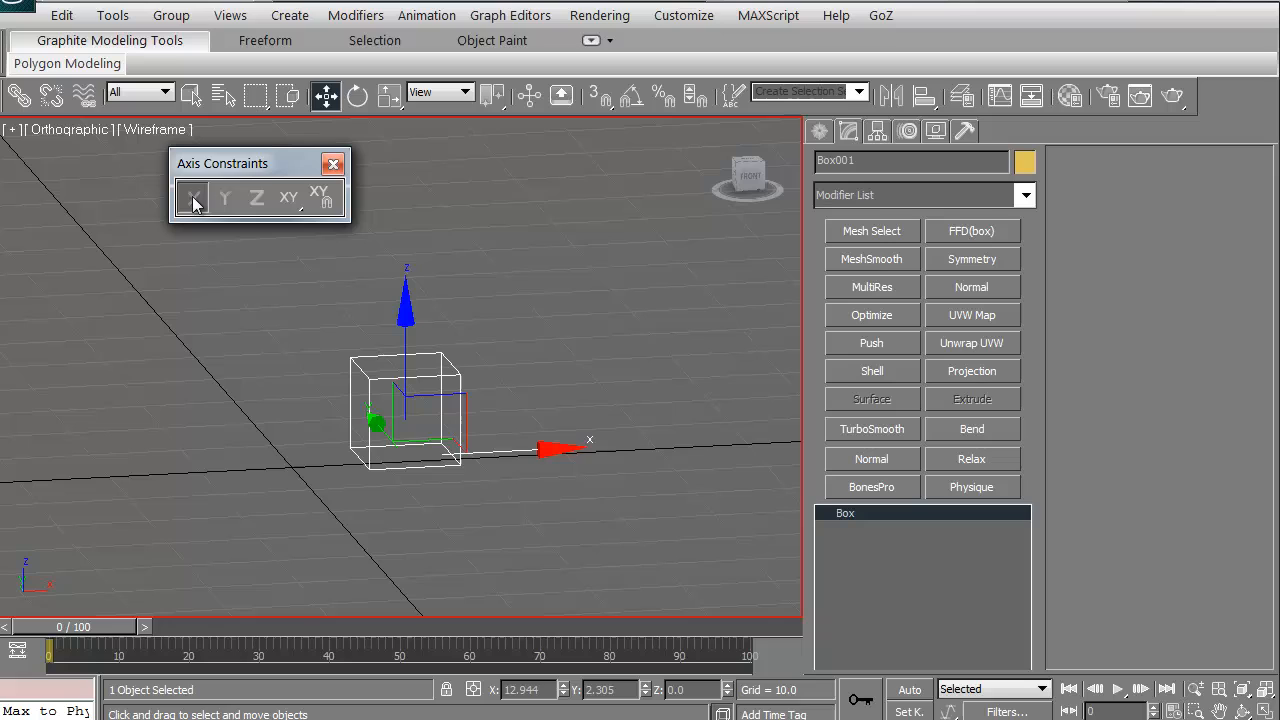
left_click(288, 199)
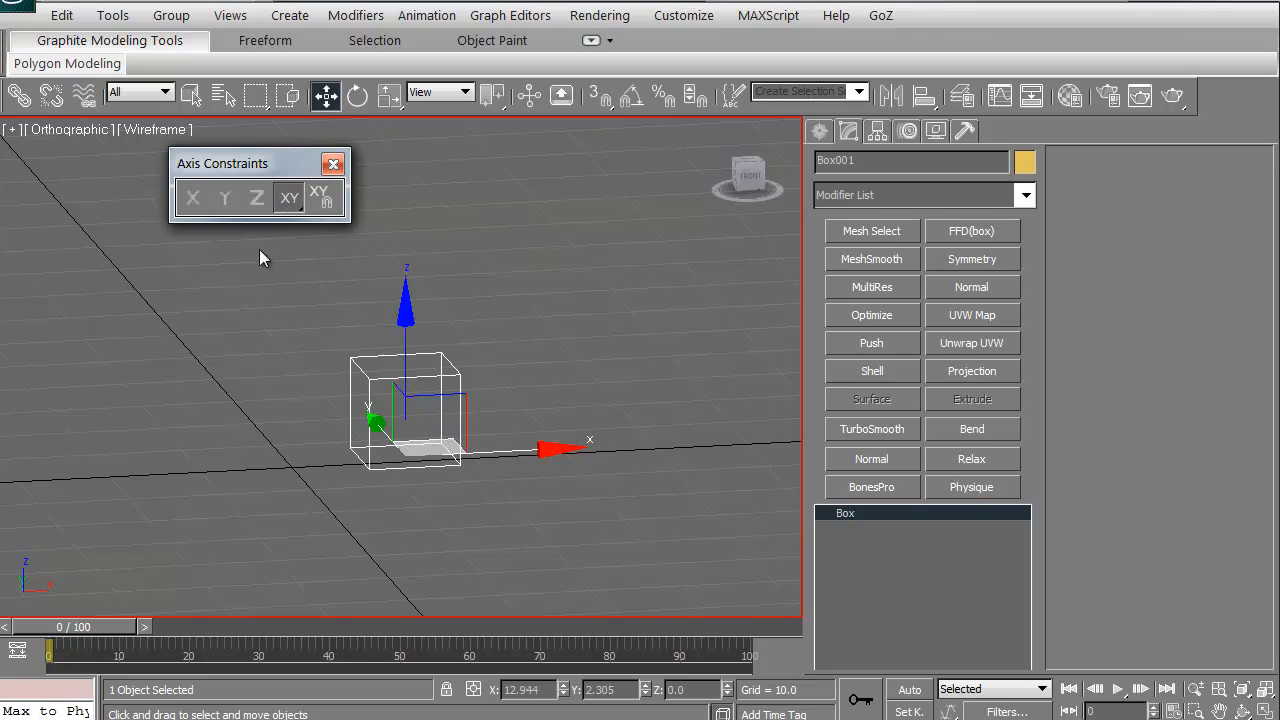
left_click(257, 199)
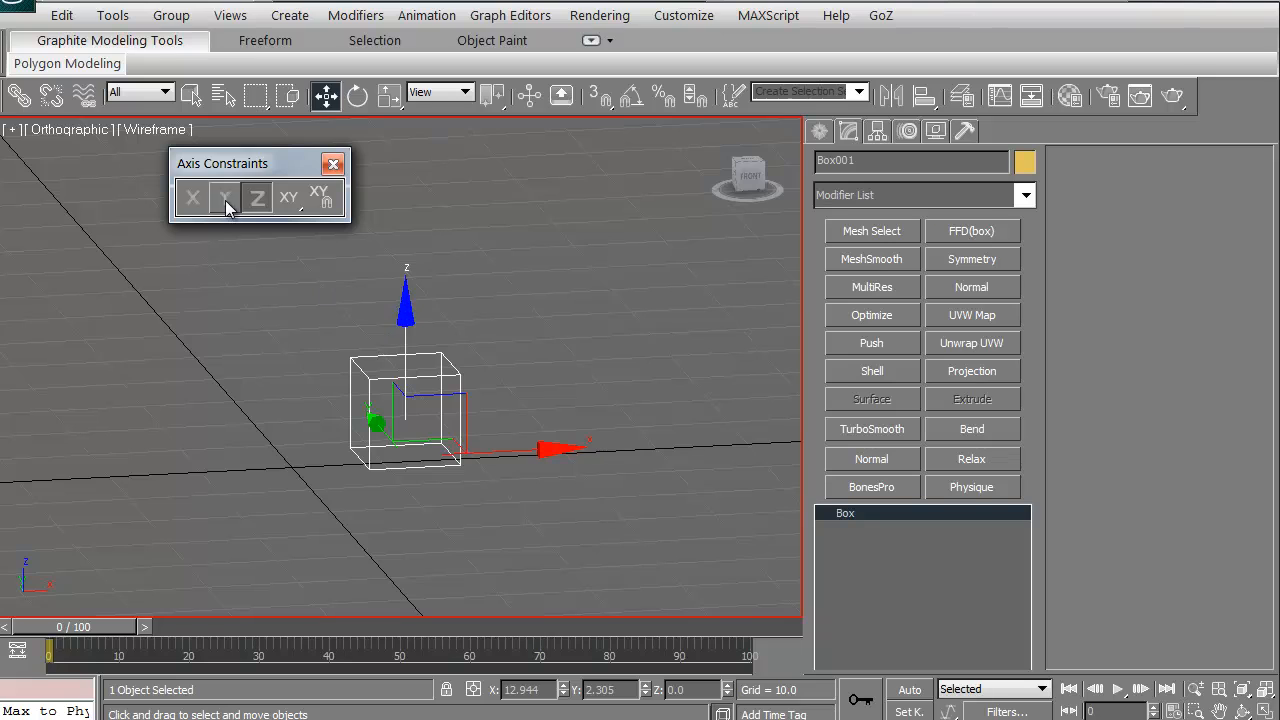
left_click(225, 199)
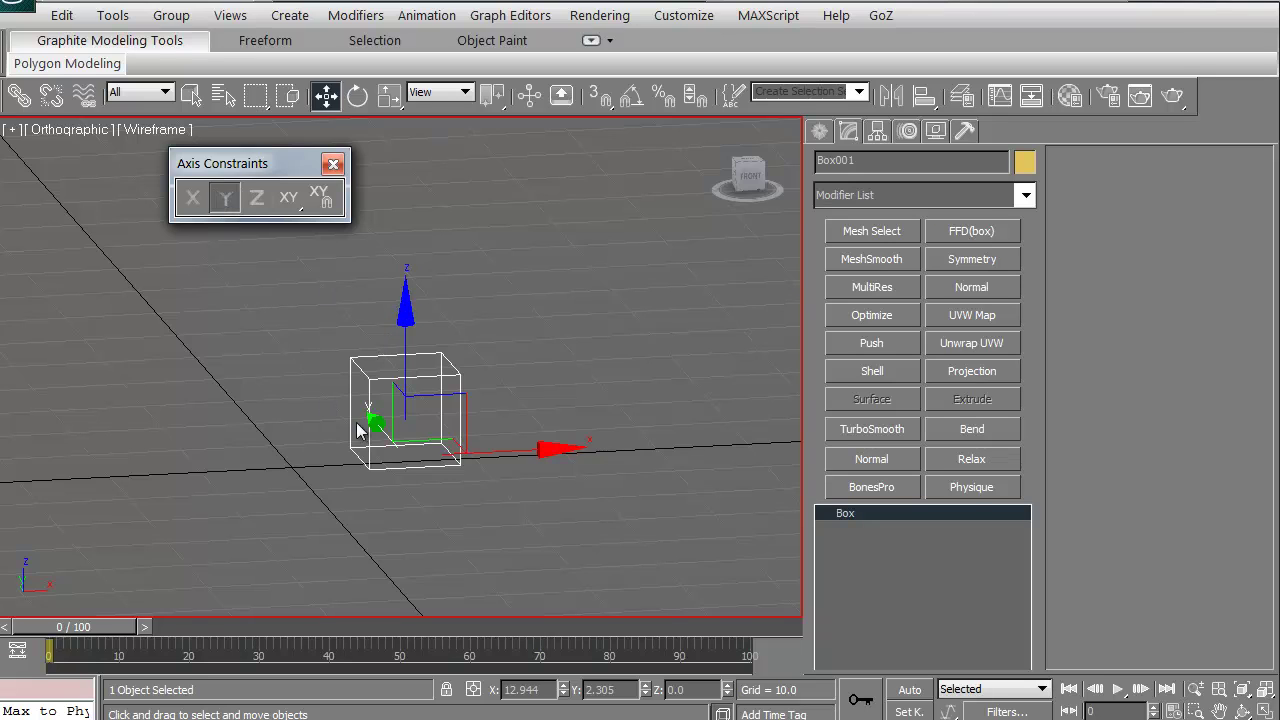
left_click(193, 205)
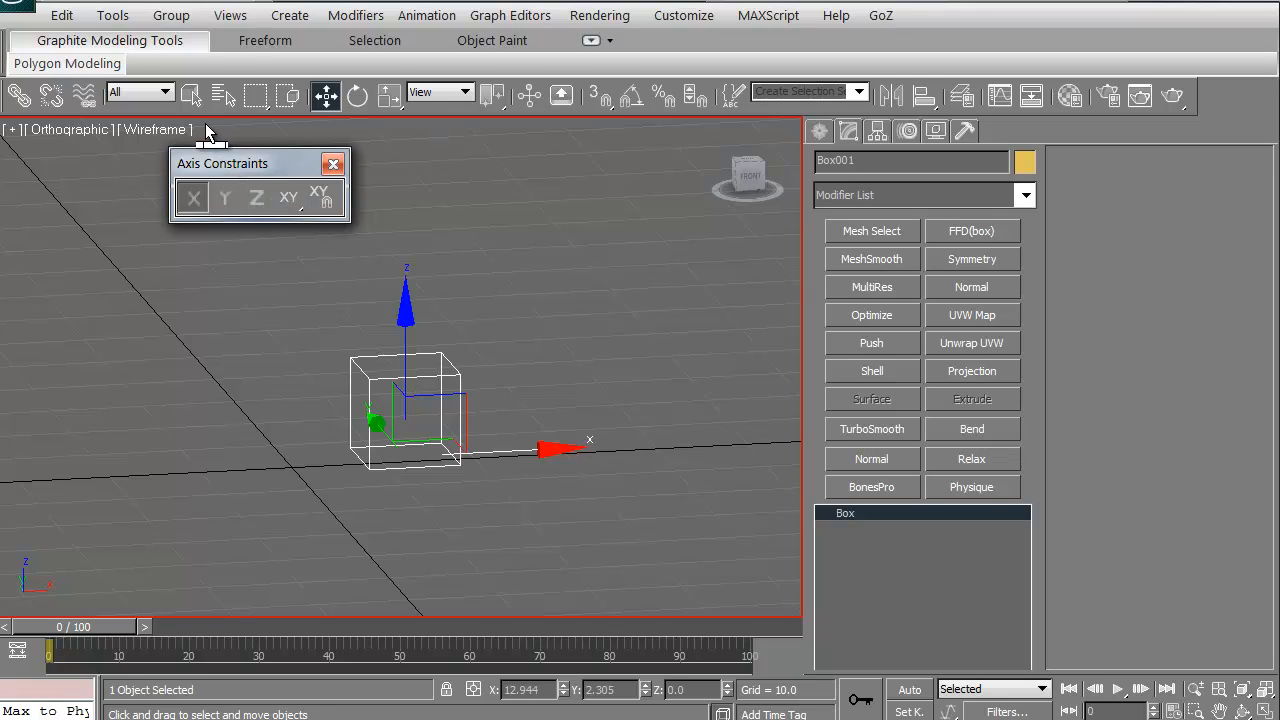
Dock the Axis Constraints toolbar under the main toolbar, hide the move gizmo and lock the selection.
left_click_drag(207, 130, 199, 114)
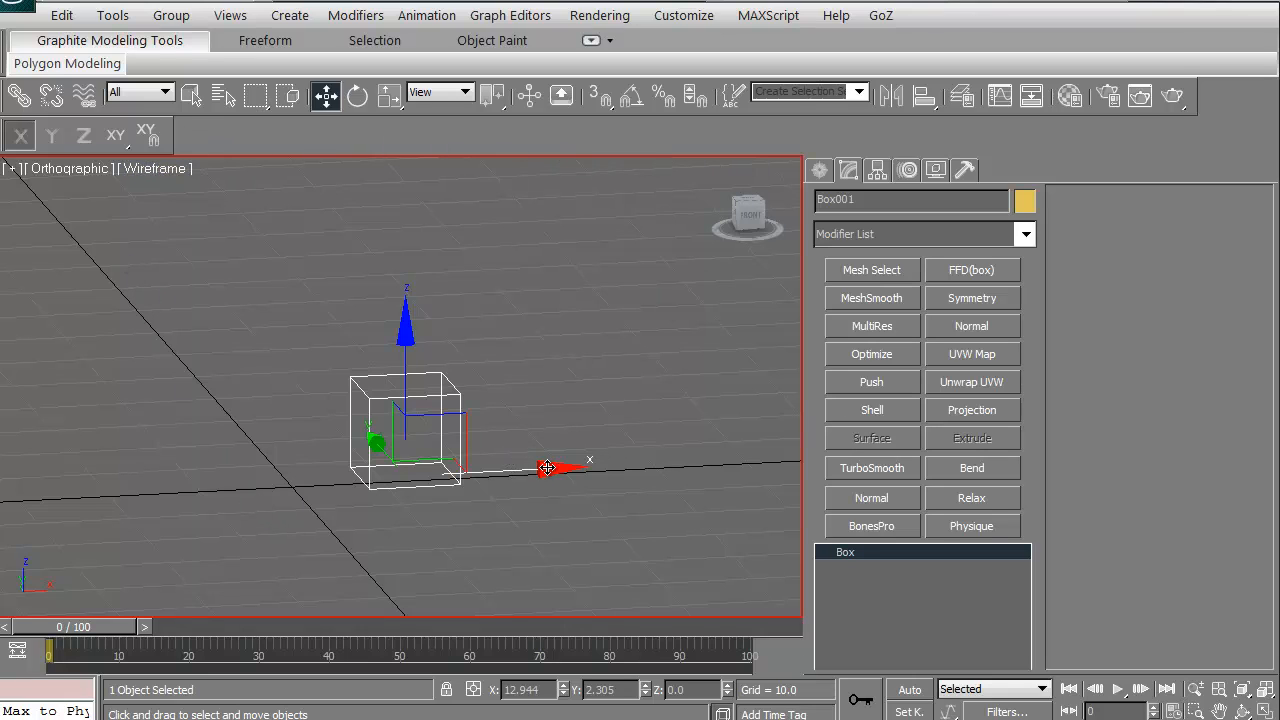
key("x")
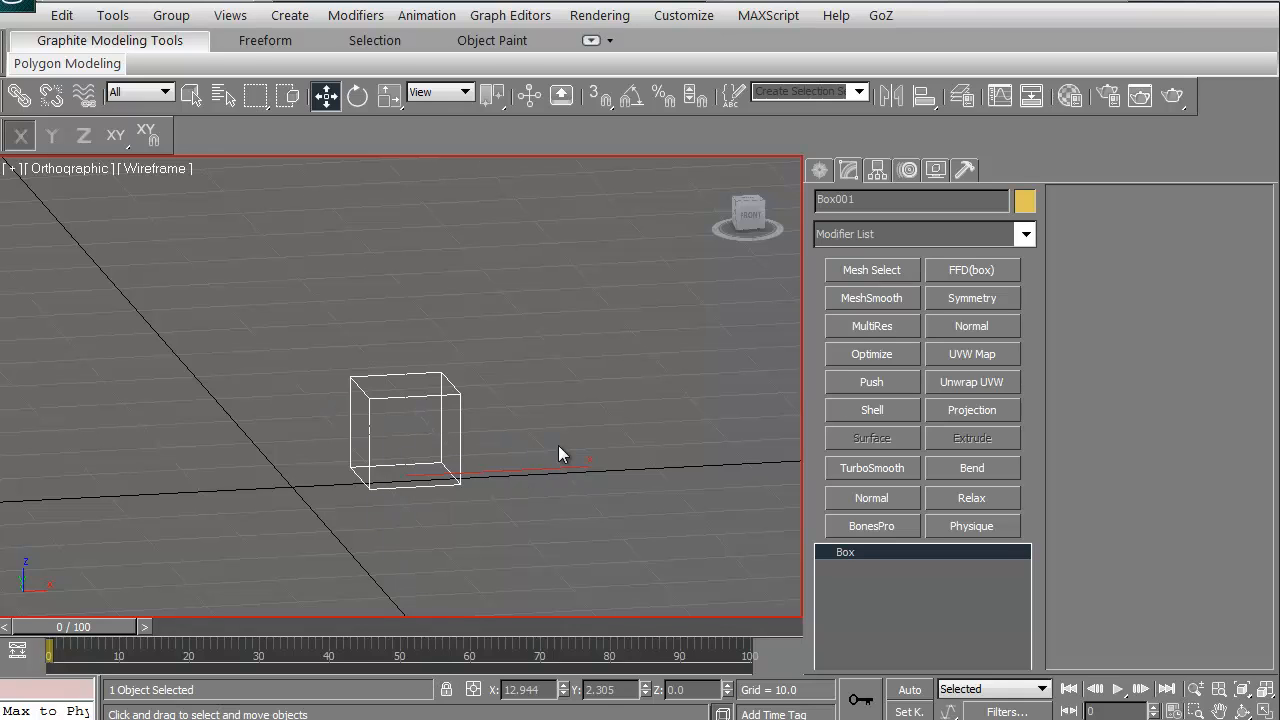
middle_click_drag(558, 455, 535, 447)
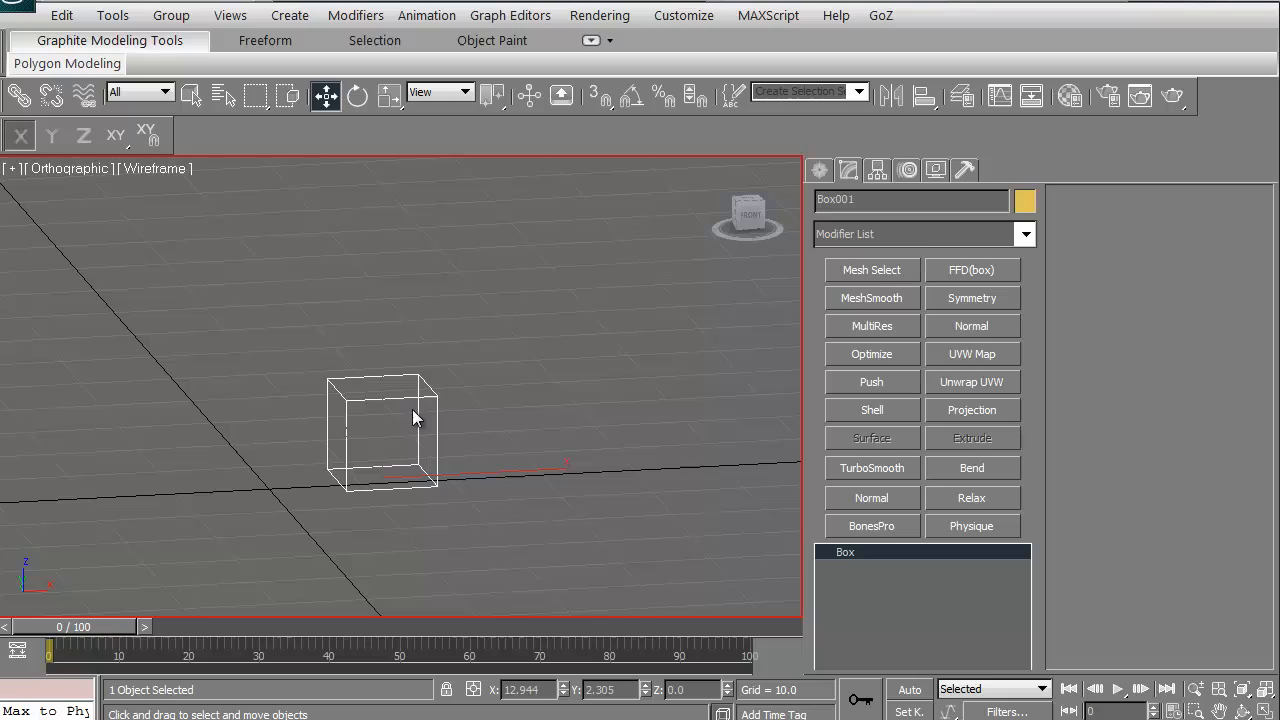
key("space")
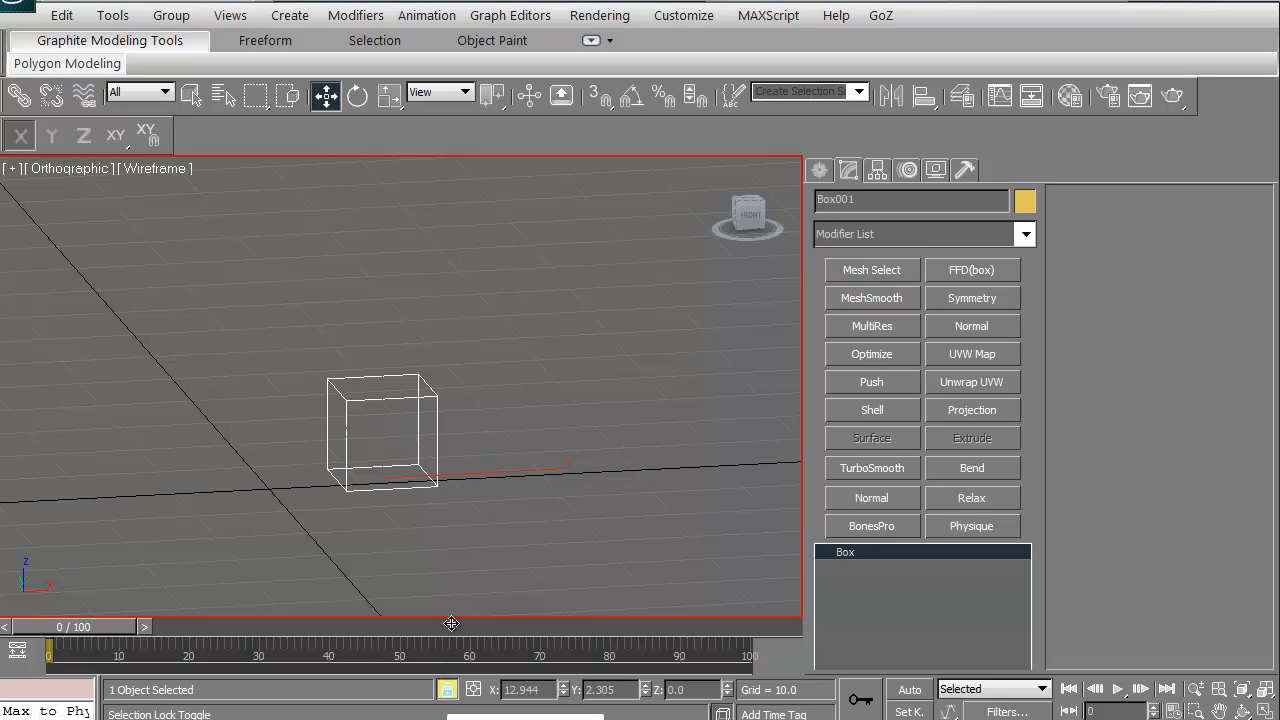
Slide Box001 along the X axis, then constrain to Y and slide it to about X 0, Y 1.84.
mouse_move(360, 326)
left_mouse_down()
mouse_move(231, 272)
mouse_move(217, 243)
left_mouse_up()
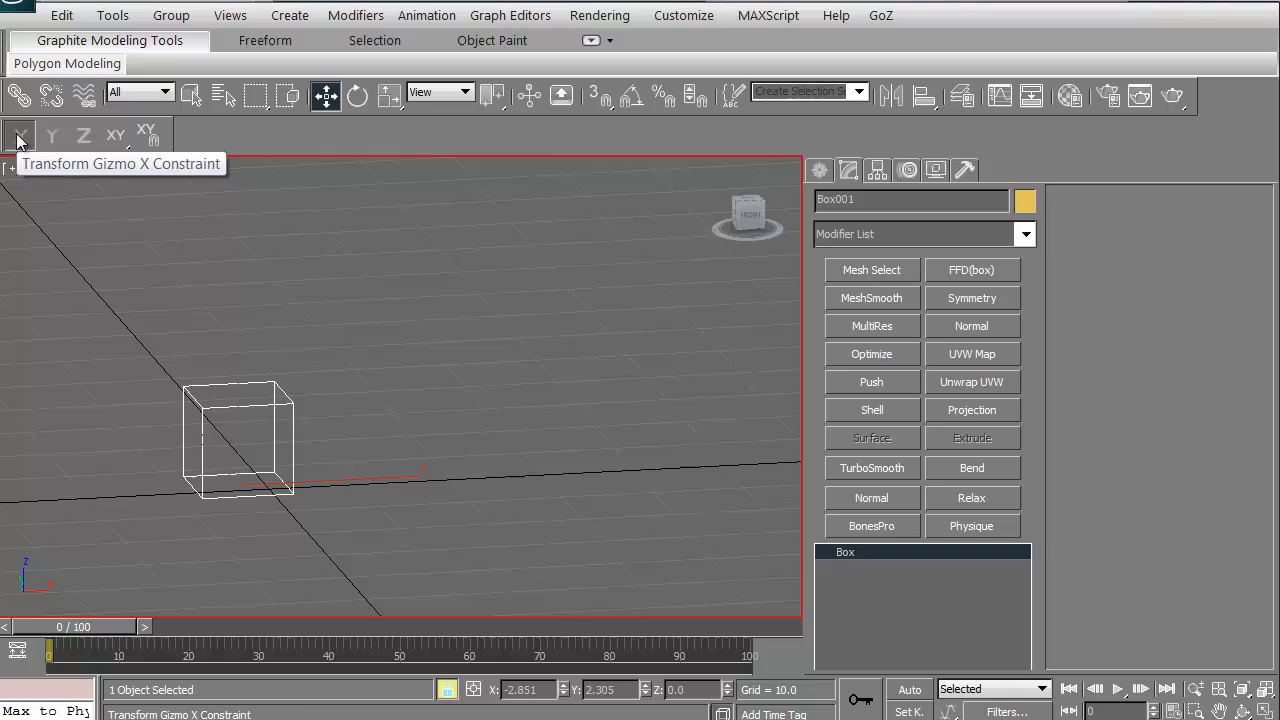
mouse_move(155, 276)
left_mouse_down()
mouse_move(558, 276)
mouse_move(200, 290)
left_mouse_up()
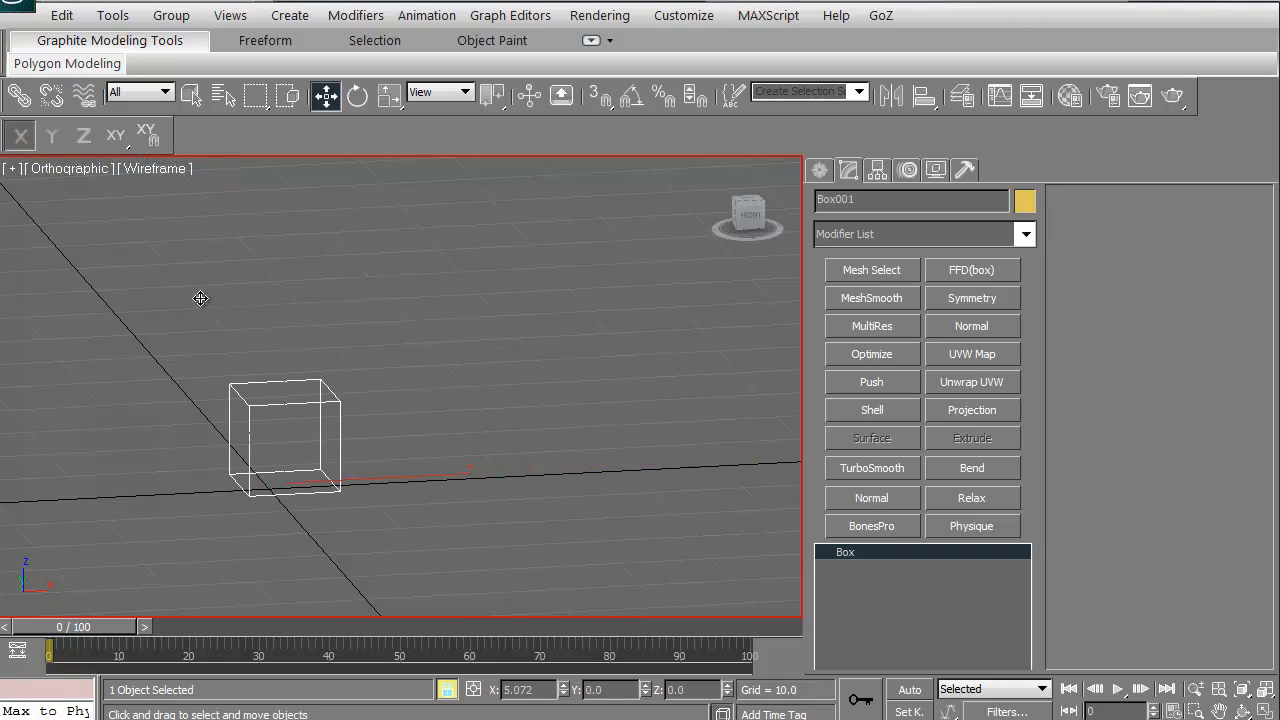
left_click(51, 137)
mouse_move(440, 355)
left_mouse_down()
mouse_move(247, 240)
mouse_move(322, 256)
left_mouse_up()
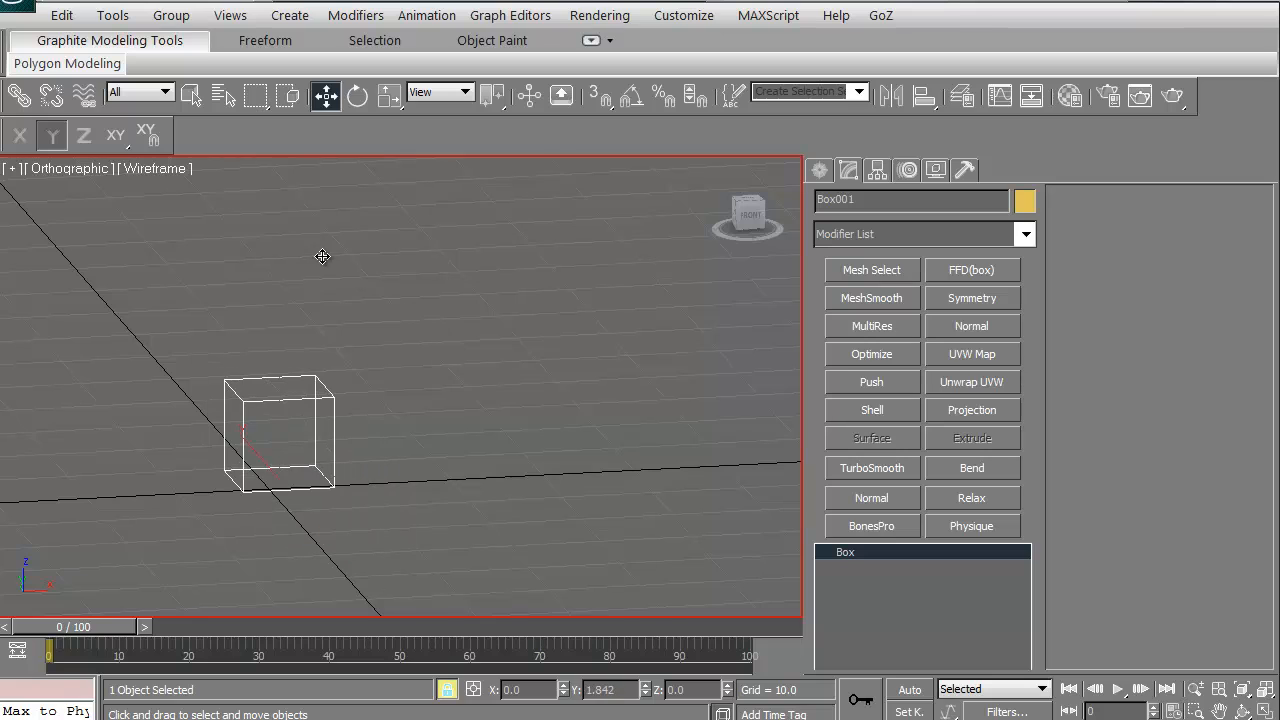